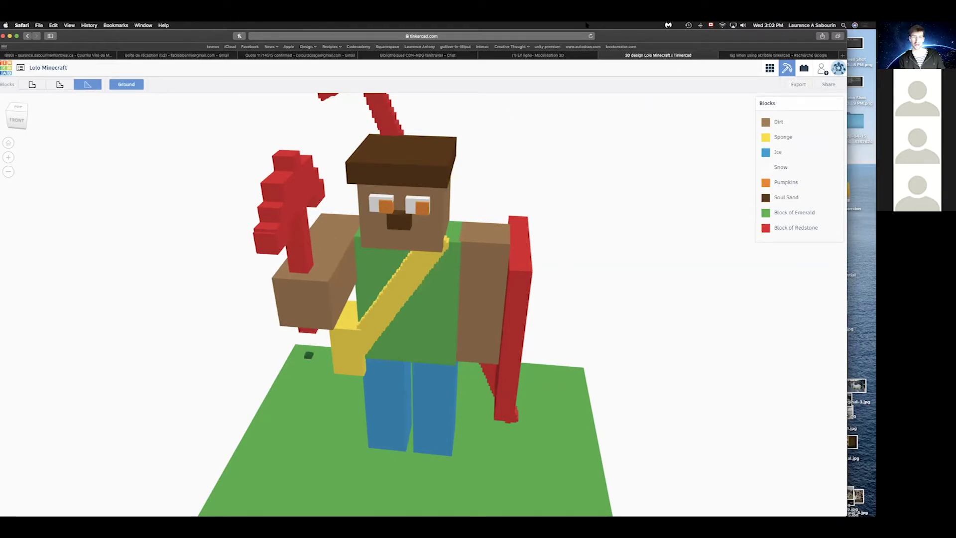
pyautogui.moveTo(371, 36); pyautogui.dragTo(378, 76)
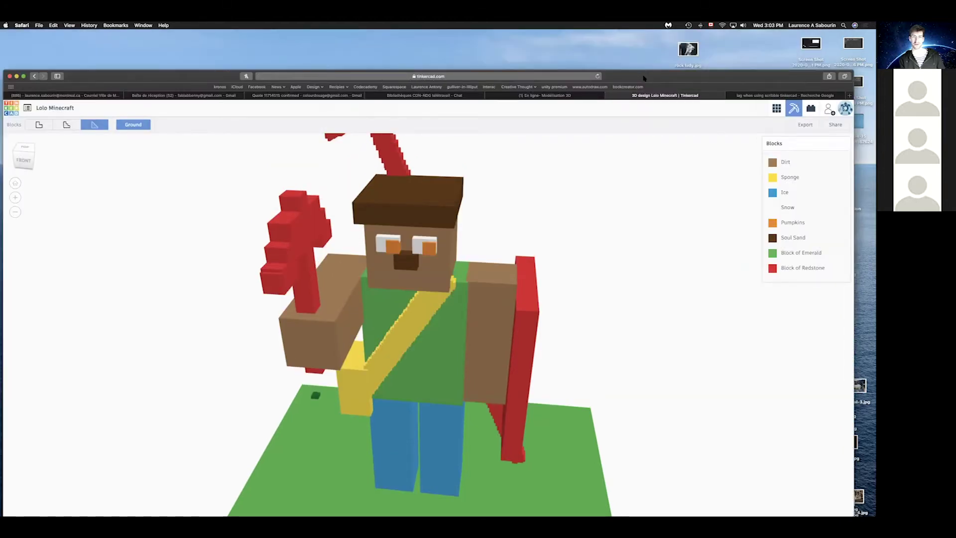
pyautogui.moveTo(420, 78); pyautogui.dragTo(418, 37)
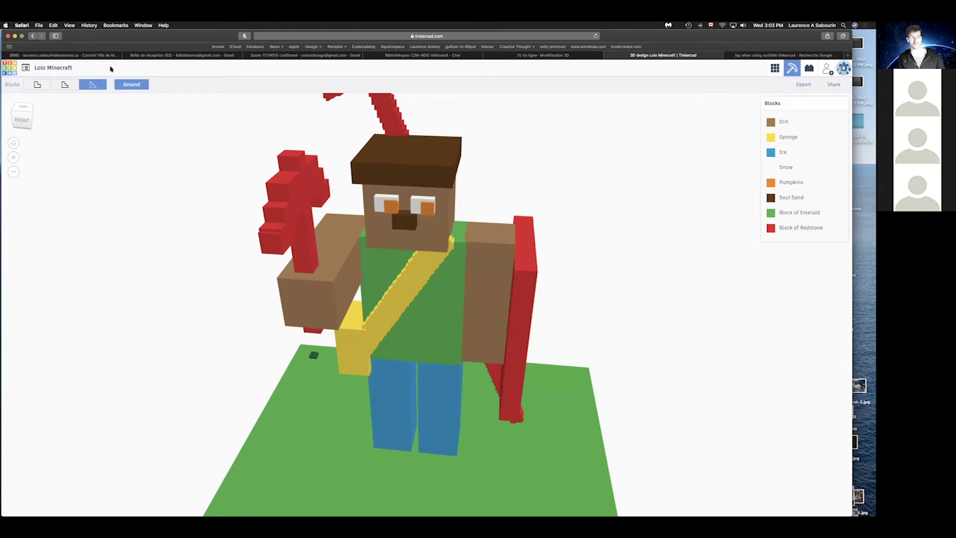
# Preview the Minecraft figure at the coarsest block size and return to the 3D design view.
pyautogui.click(37, 84)
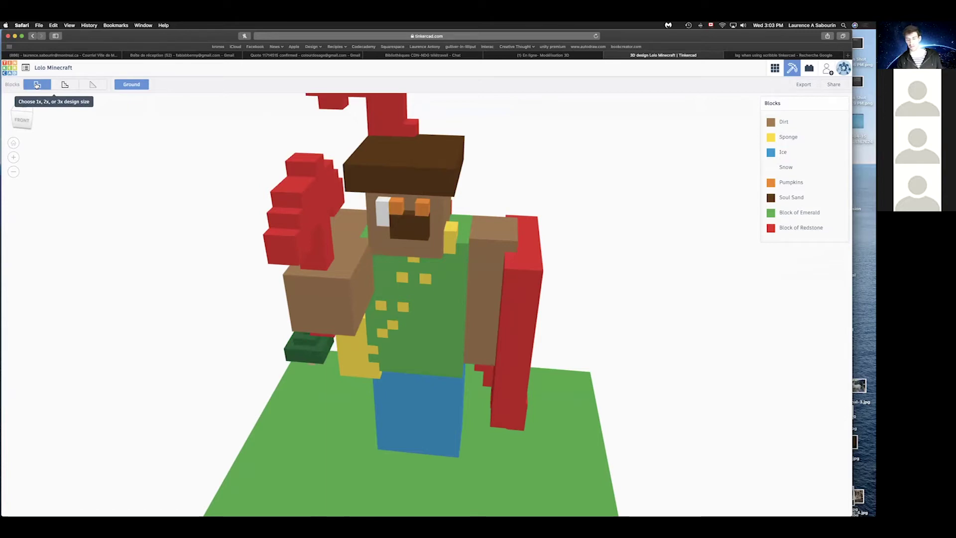
pyautogui.click(775, 68)
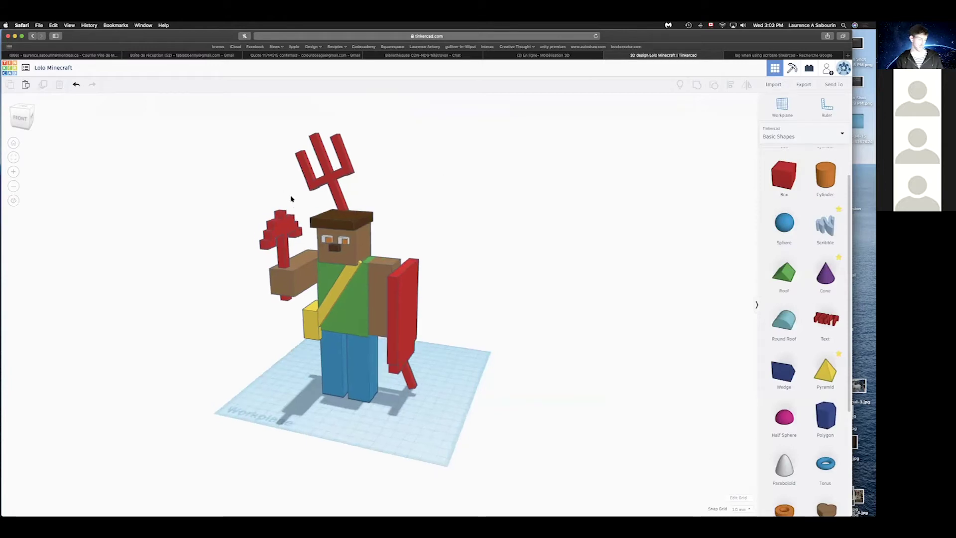
# Examine the Minecraft figure from several sides, including its face, arms, pickaxe, shoulder bag, shield and trident.
pyautogui.moveTo(290, 198); pyautogui.dragTo(423, 207, button='right')
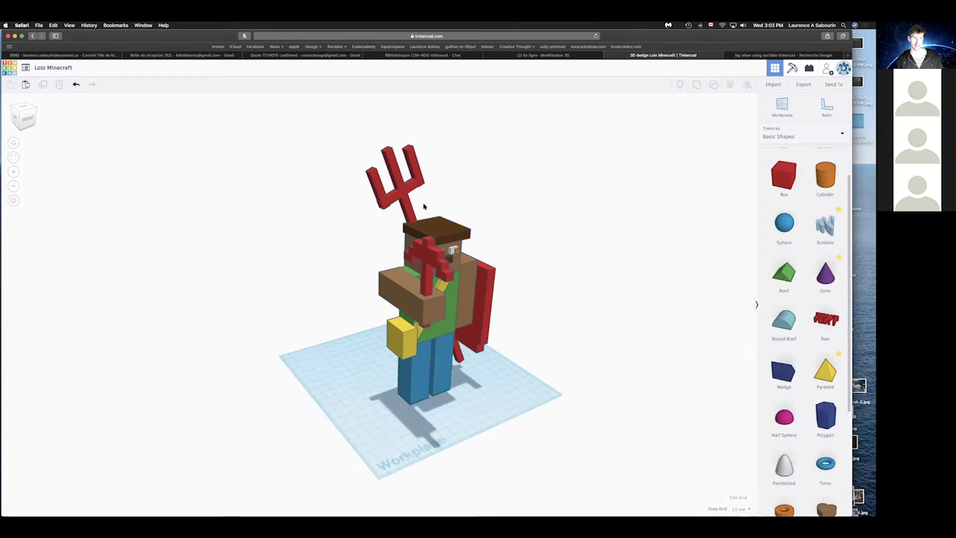
pyautogui.scroll(10, 447, 285)
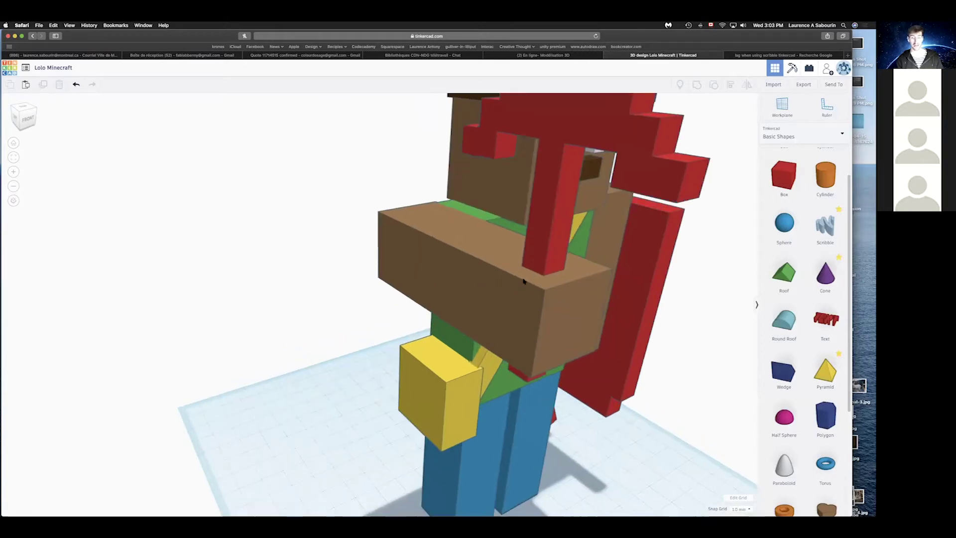
pyautogui.scroll(-8, 394, 264)
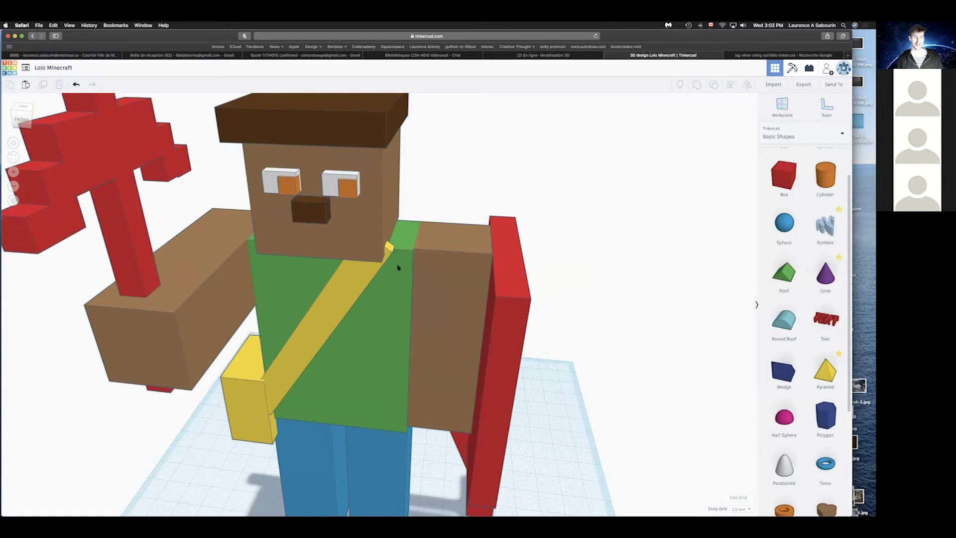
pyautogui.moveTo(627, 269); pyautogui.dragTo(523, 274, button='right')
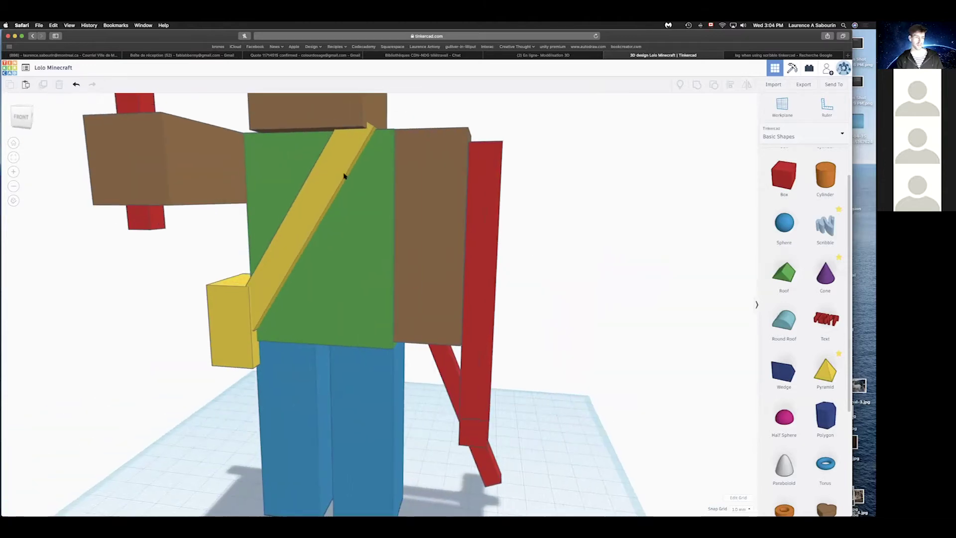
pyautogui.moveTo(278, 248); pyautogui.dragTo(346, 277, button='right')
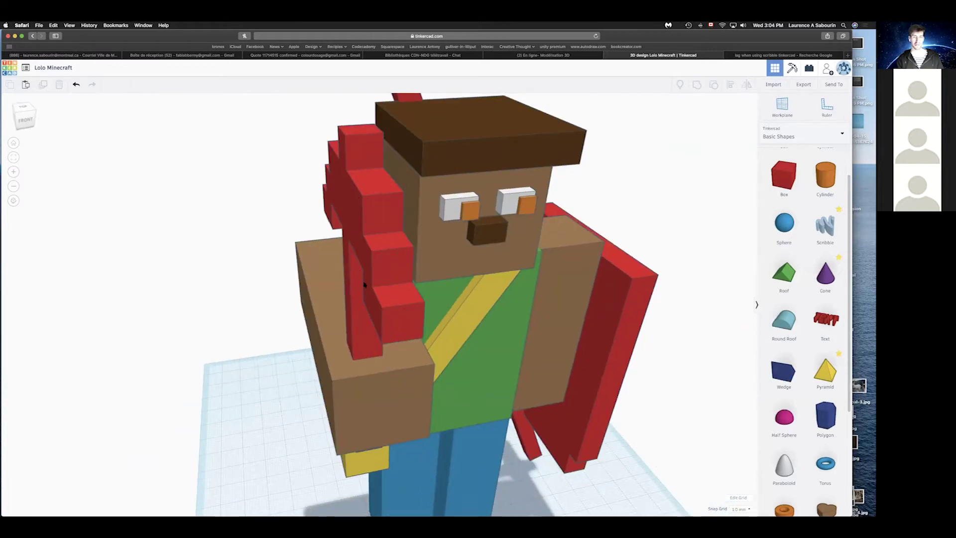
pyautogui.moveTo(375, 297); pyautogui.dragTo(445, 295, button='right')
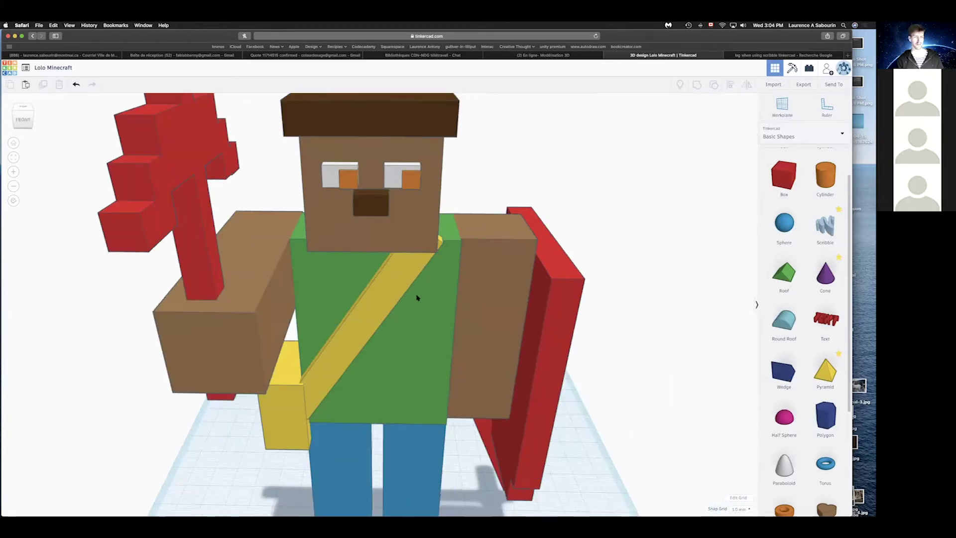
pyautogui.moveTo(417, 297); pyautogui.dragTo(245, 240, button='right')
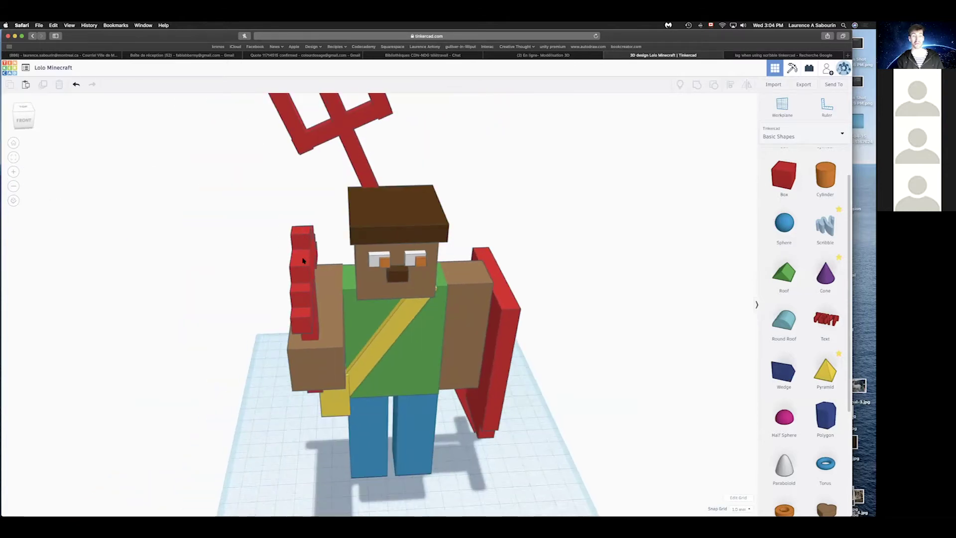
pyautogui.moveTo(315, 266); pyautogui.dragTo(373, 312, button='right')
pyautogui.scroll(-5, 373, 312)
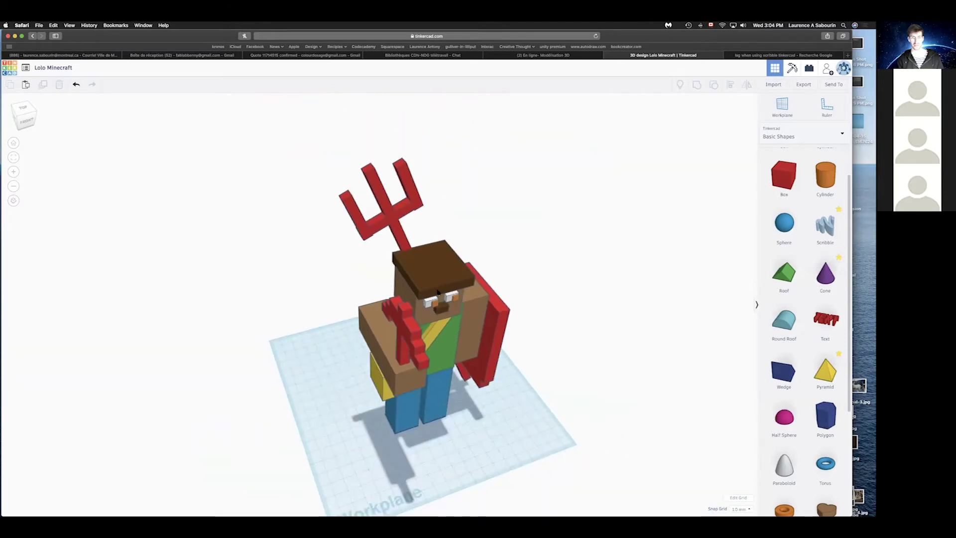
pyautogui.moveTo(408, 275); pyautogui.dragTo(405, 313, button='right')
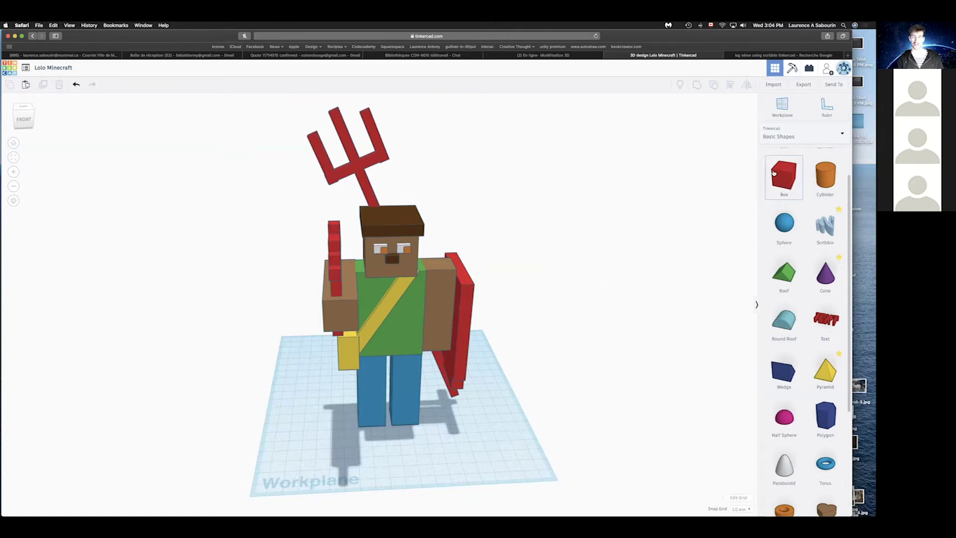
# Expand the browser window to full screen and view the figure from its shield side.
pyautogui.click(22, 36)
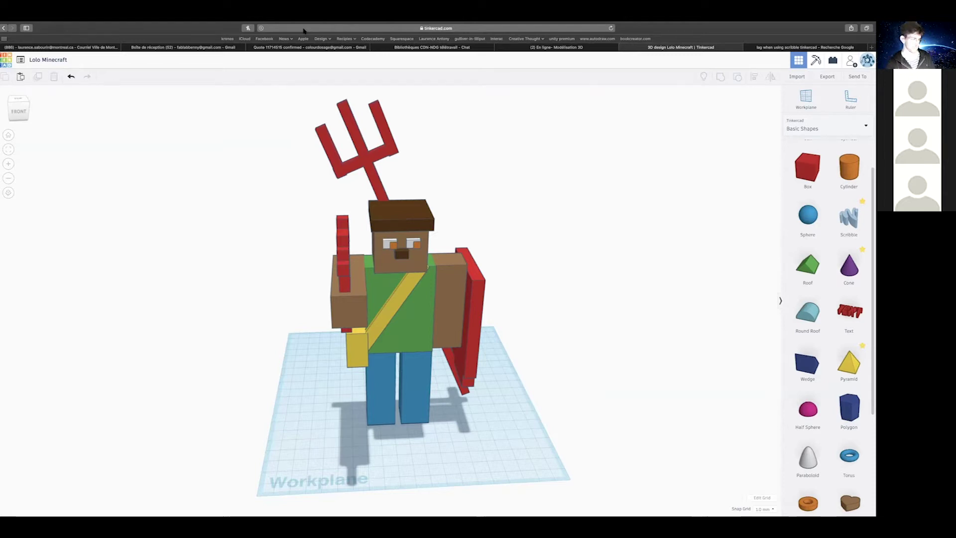
pyautogui.moveTo(555, 175); pyautogui.dragTo(372, 172, button='right')
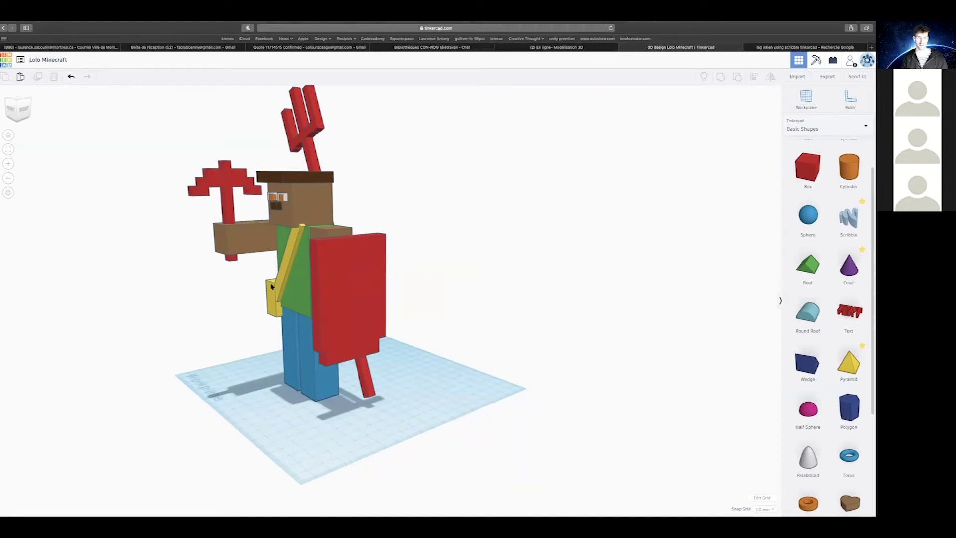
pyautogui.scroll(-3, 271, 286)
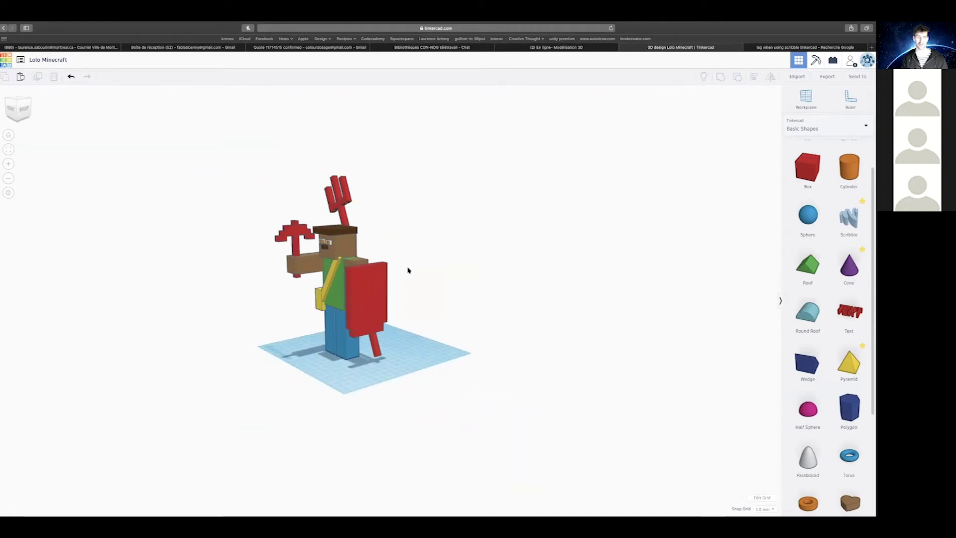
# Return to the design dashboard and create a new 3D design named "Minecraft Lolo 2".
pyautogui.click(8, 60)
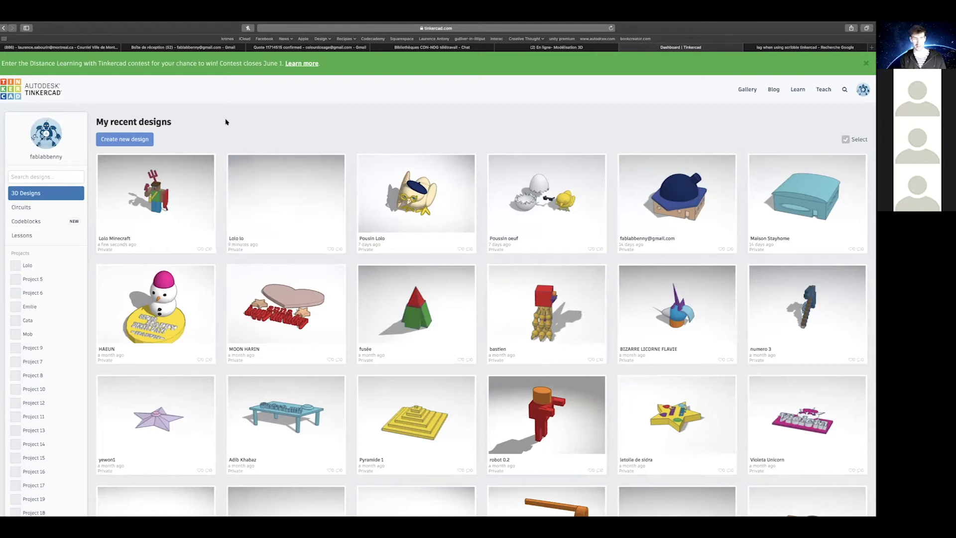
pyautogui.click(118, 139)
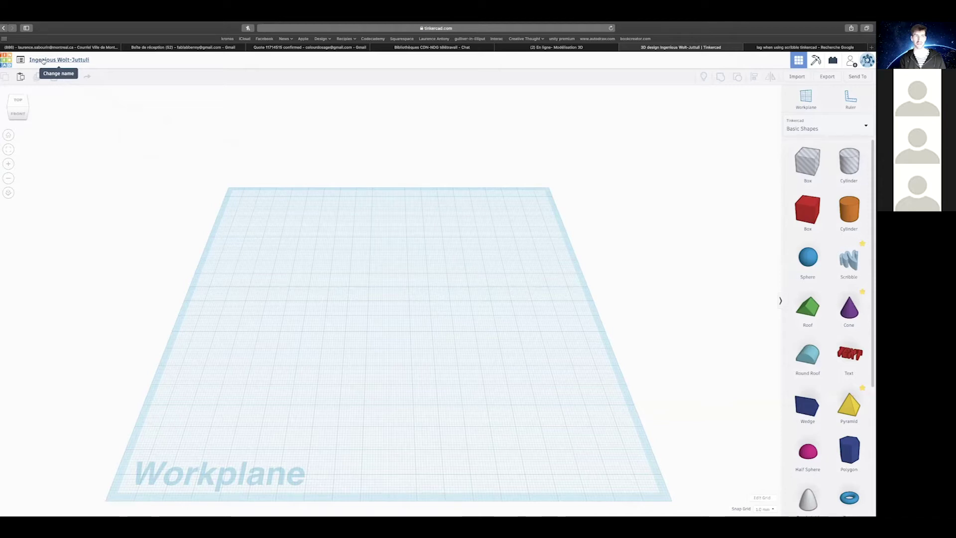
pyautogui.click(64, 60)
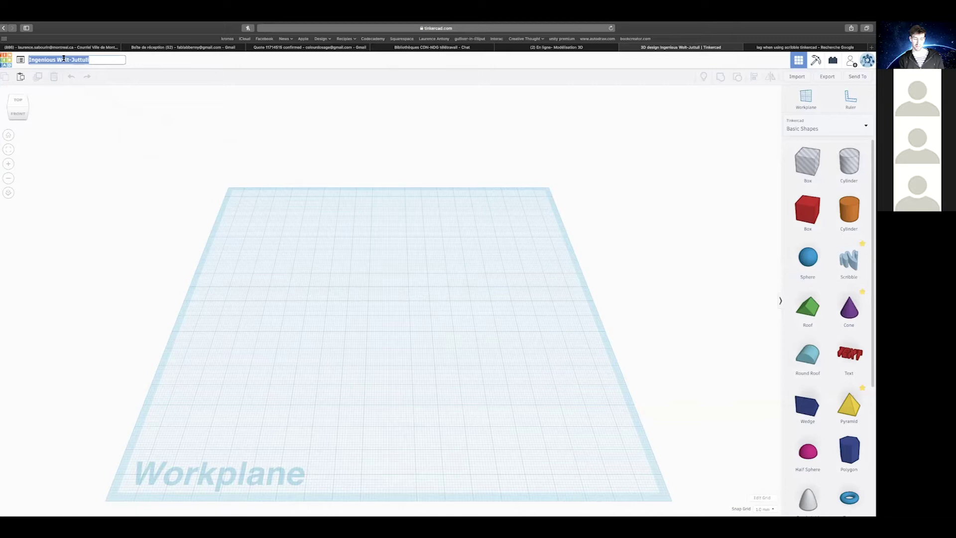
pyautogui.write('Minec')
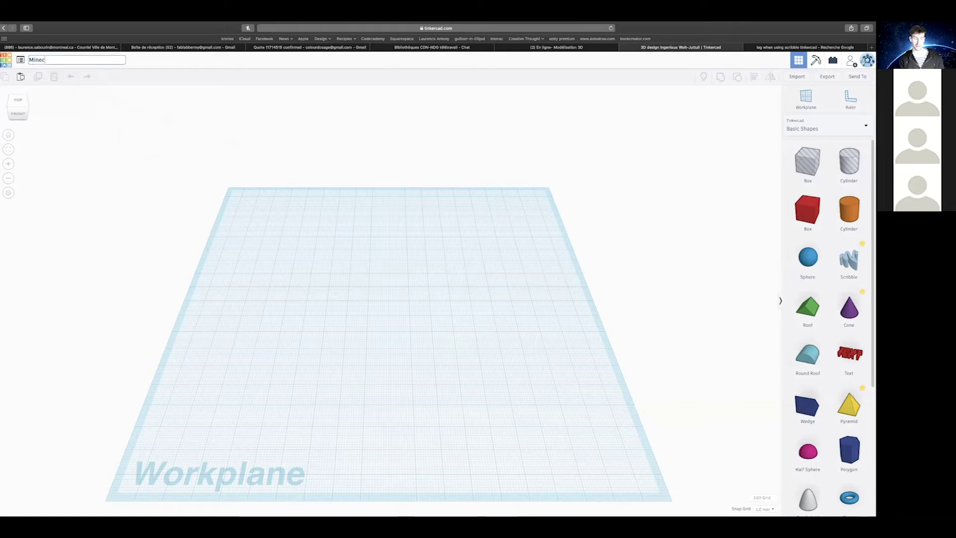
pyautogui.write('raft Lol')
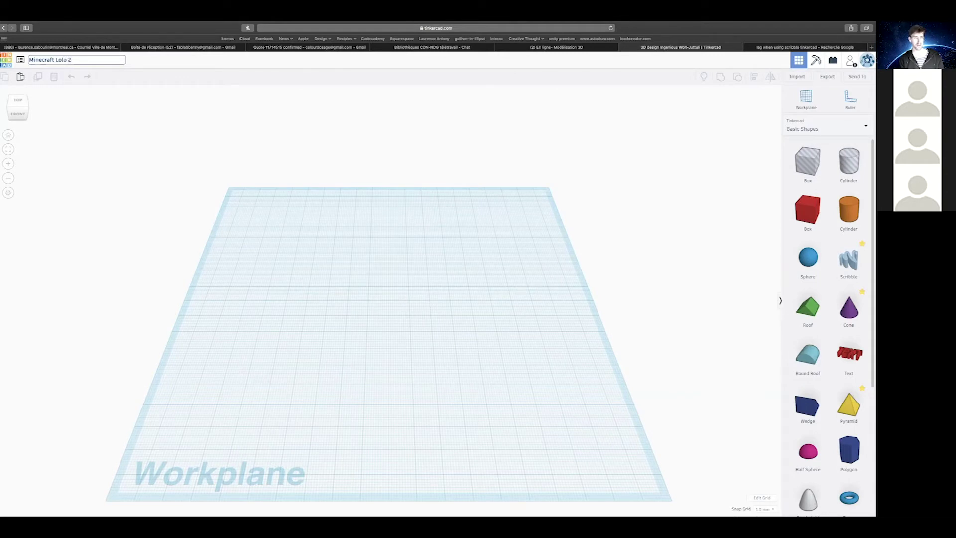
pyautogui.write('o 2')
pyautogui.press('Return')
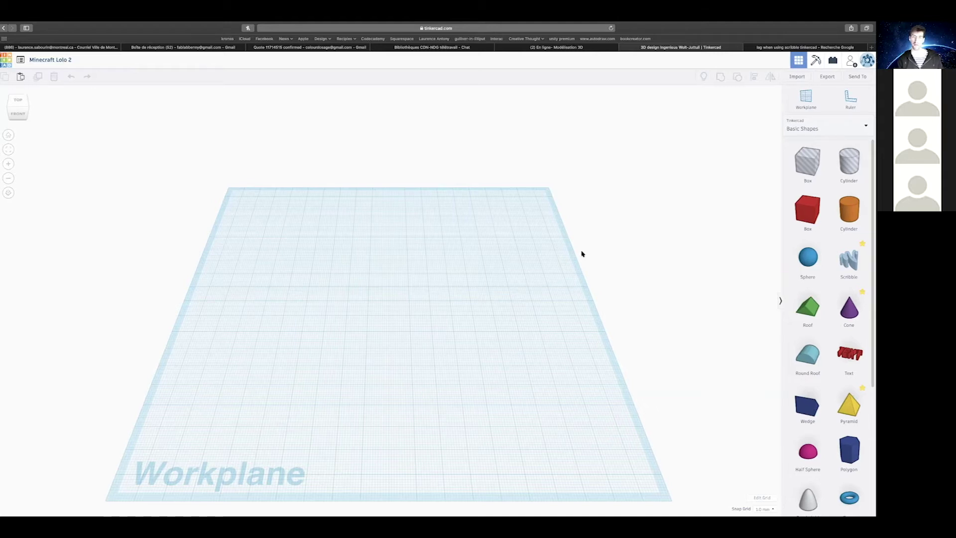
# Examine the empty workplane from different distances and angles by zooming, orbiting and panning around it.
pyautogui.scroll(-3, 582, 254)
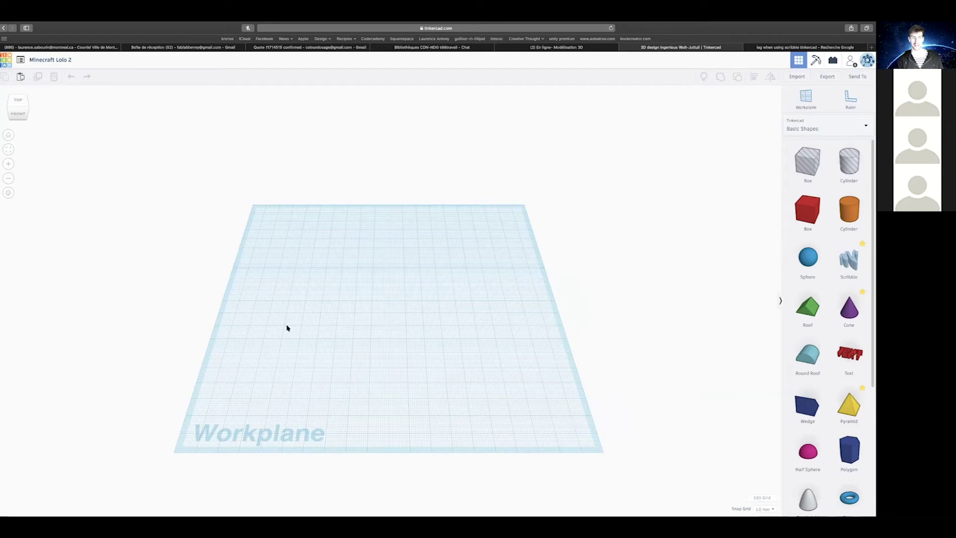
pyautogui.scroll(10, 402, 346)
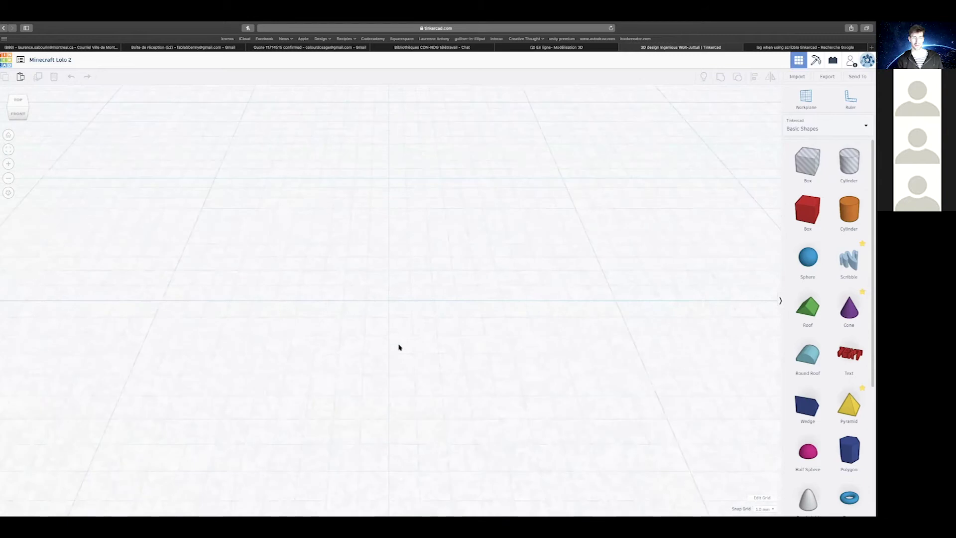
pyautogui.scroll(-10, 398, 347)
pyautogui.scroll(-1, 399, 347)
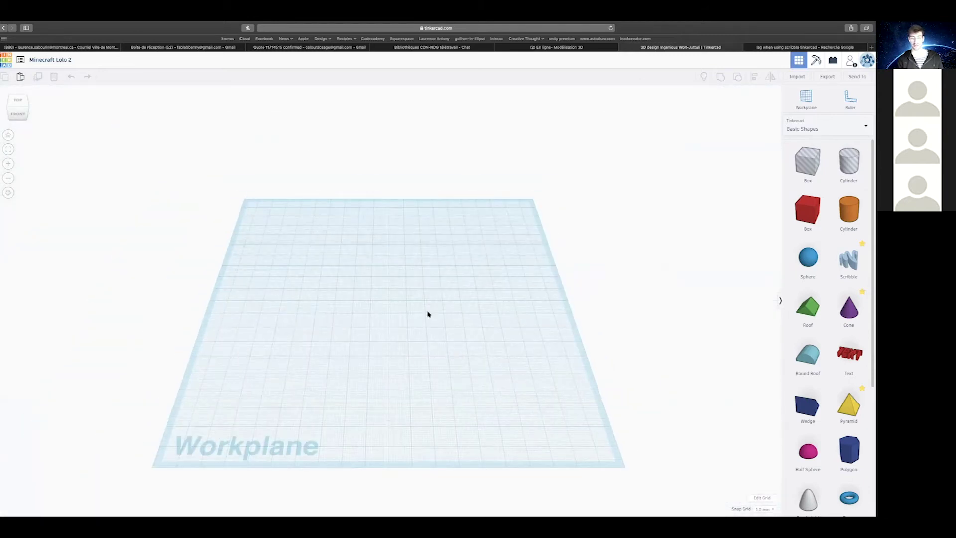
pyautogui.moveTo(427, 313)
pyautogui.mouseDown(button='right')
pyautogui.moveTo(264, 303)
pyautogui.moveTo(555, 298)
pyautogui.moveTo(518, 297)
pyautogui.moveTo(373, 297)
pyautogui.moveTo(581, 309)
pyautogui.moveTo(292, 315)
pyautogui.moveTo(448, 315)
pyautogui.moveTo(421, 314)
pyautogui.mouseUp(button='right')
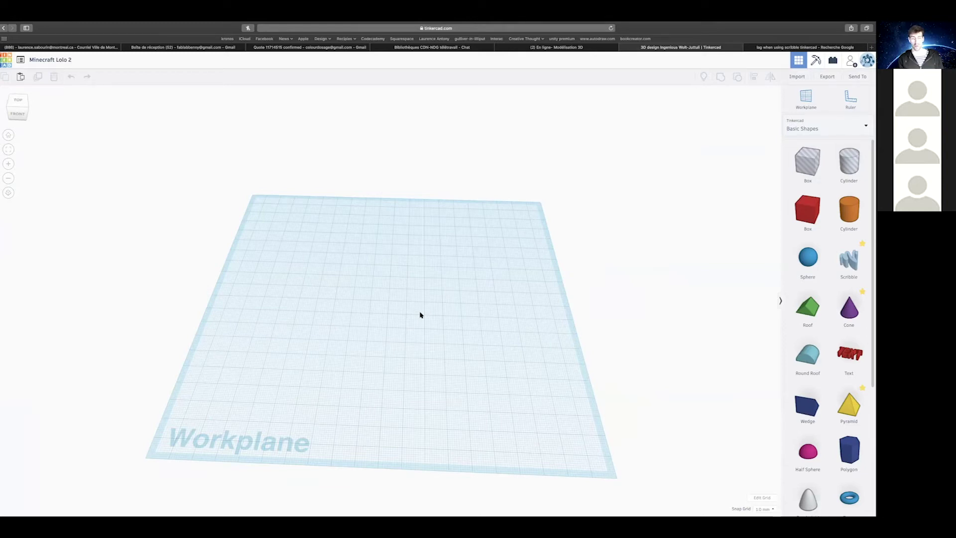
pyautogui.moveTo(420, 313); pyautogui.dragTo(440, 207, button='middle')
pyautogui.moveTo(421, 345); pyautogui.dragTo(397, 293, button='middle')
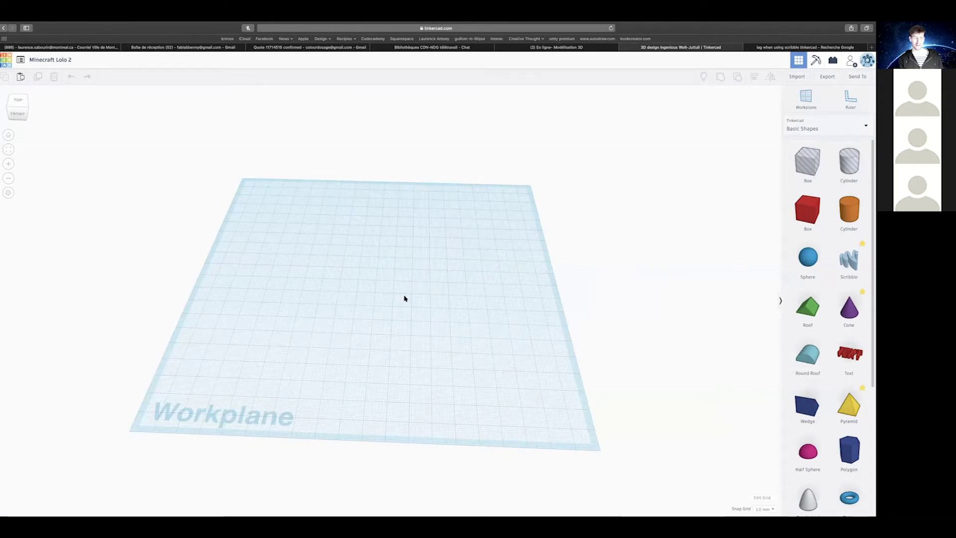
pyautogui.moveTo(322, 295); pyautogui.dragTo(402, 288, button='right')
pyautogui.scroll(5, 403, 288)
pyautogui.scroll(-5, 402, 288)
pyautogui.scroll(-3, 402, 288)
pyautogui.moveTo(402, 286)
pyautogui.mouseDown(button='right')
pyautogui.moveTo(261, 282)
pyautogui.moveTo(482, 278)
pyautogui.moveTo(390, 279)
pyautogui.mouseUp(button='right')
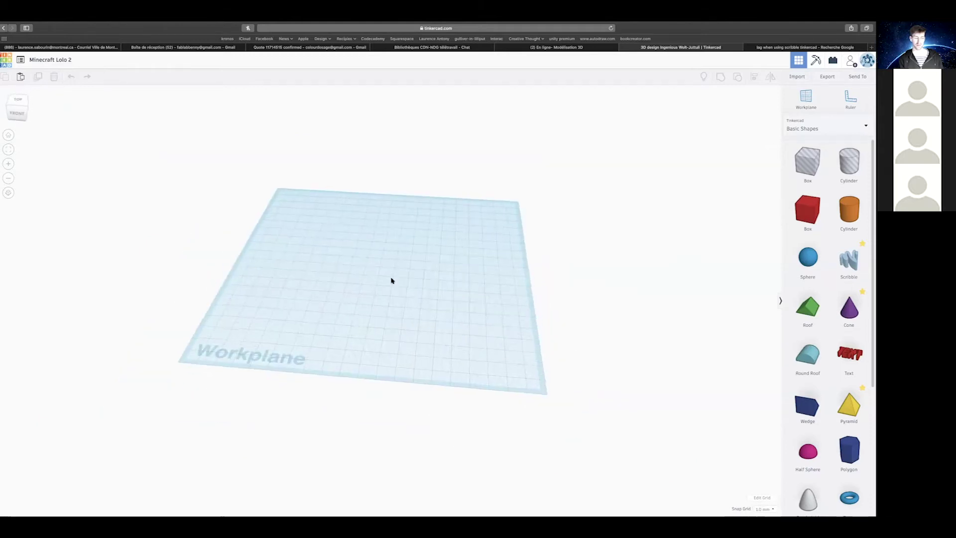
pyautogui.moveTo(429, 278); pyautogui.dragTo(211, 271, button='middle')
pyautogui.moveTo(211, 270); pyautogui.dragTo(438, 291, button='right')
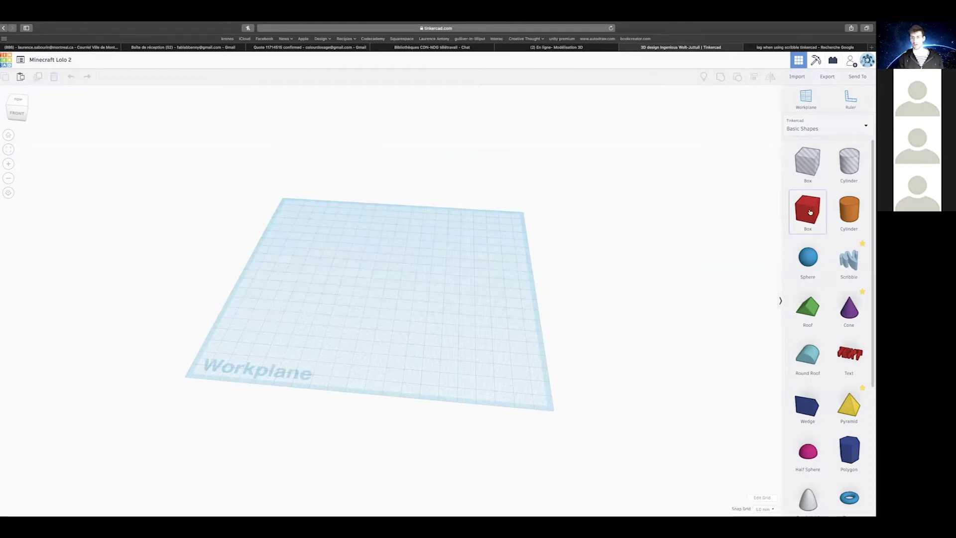
# Place a solid red box on the workplane near its centre.
pyautogui.moveTo(799, 210); pyautogui.dragTo(388, 286)
pyautogui.scroll(3, 390, 294)
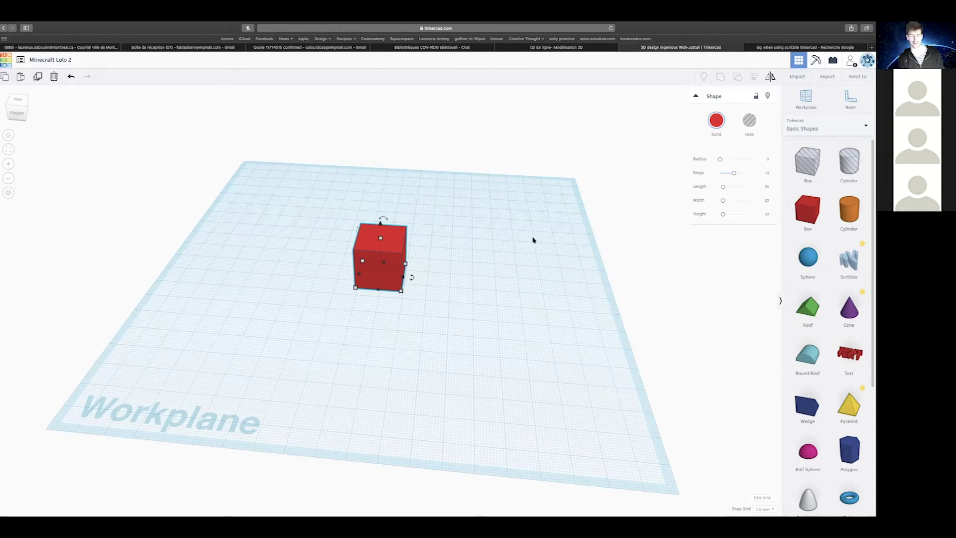
pyautogui.scroll(-5, 418, 249)
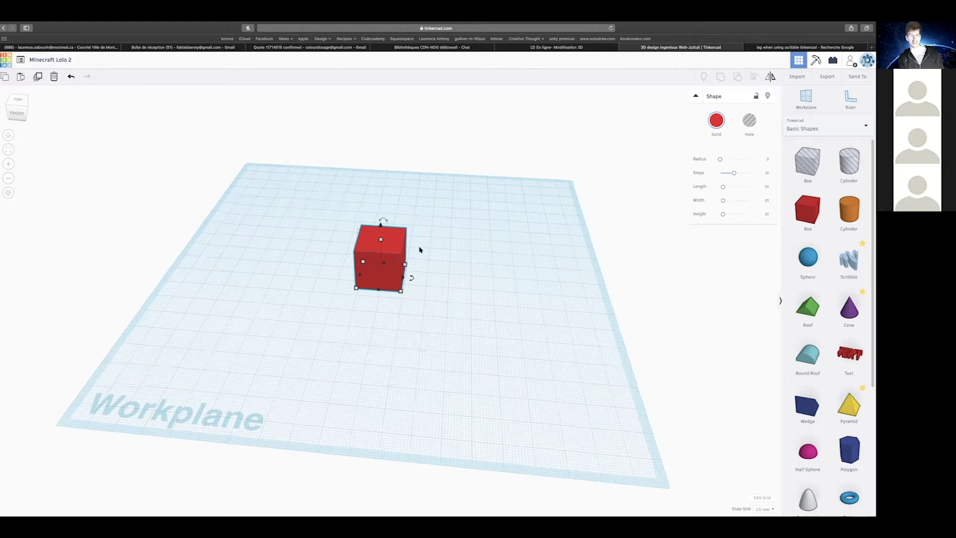
pyautogui.moveTo(432, 250); pyautogui.dragTo(403, 256, button='right')
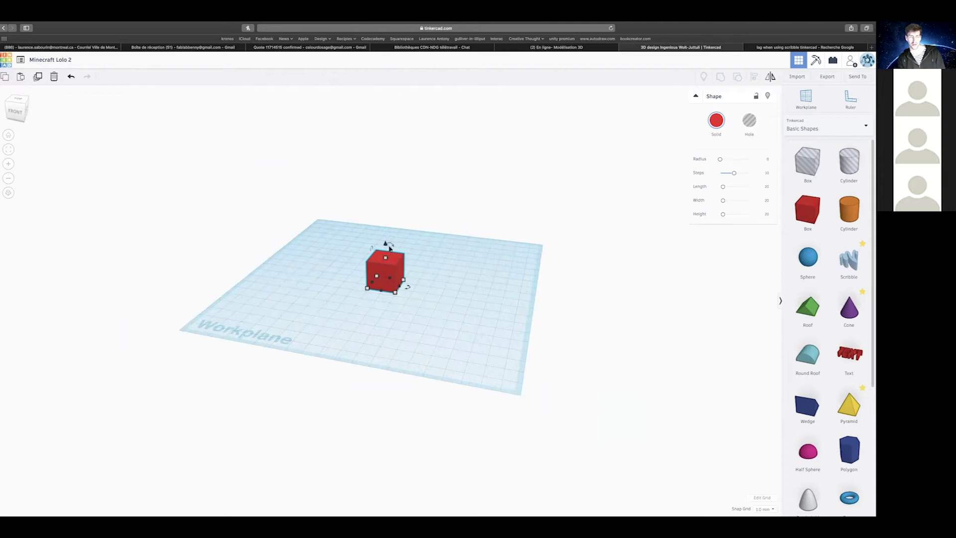
# Try raising the red box 51 mm above the workplane and undo the move.
pyautogui.moveTo(385, 243); pyautogui.dragTo(378, 169)
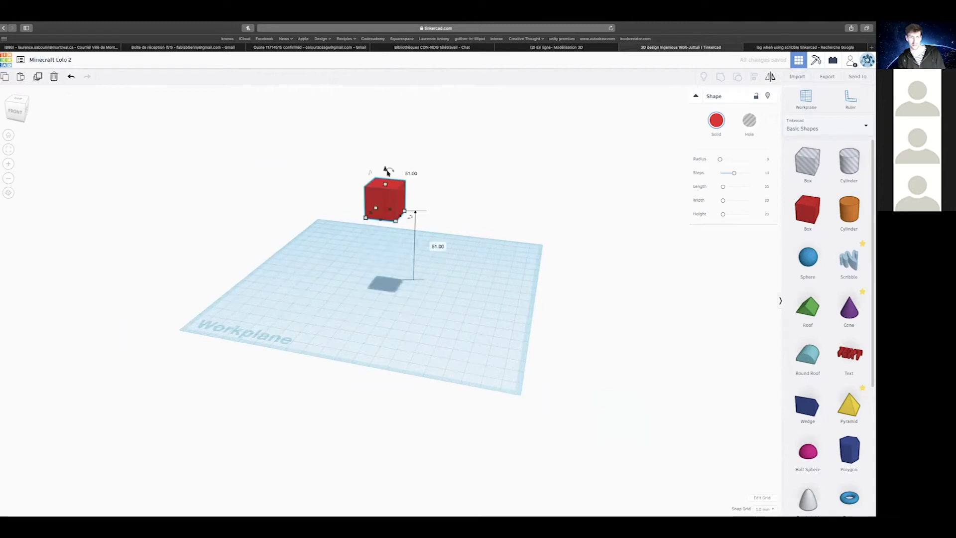
pyautogui.hotkey('ctrl', 'z')
pyautogui.scroll(-4, 418, 271)
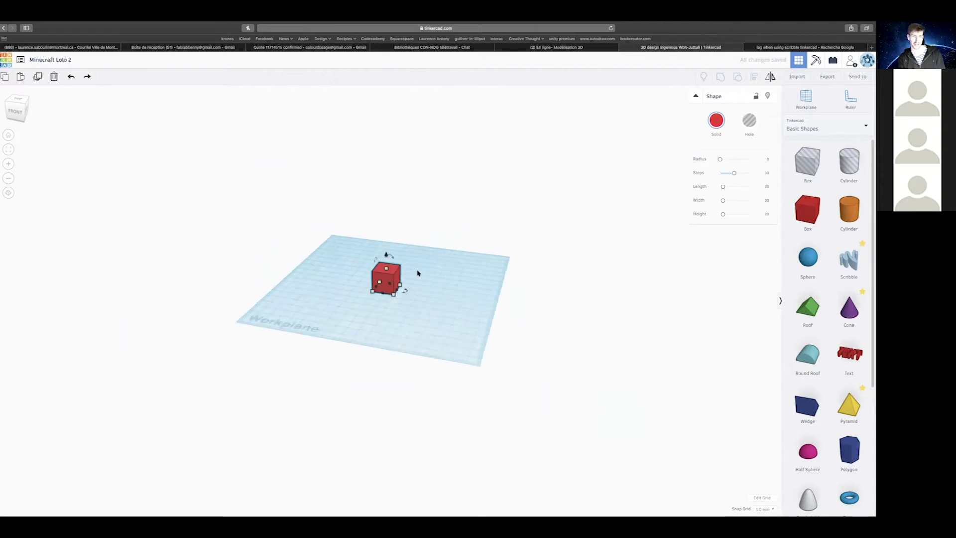
pyautogui.scroll(5, 394, 286)
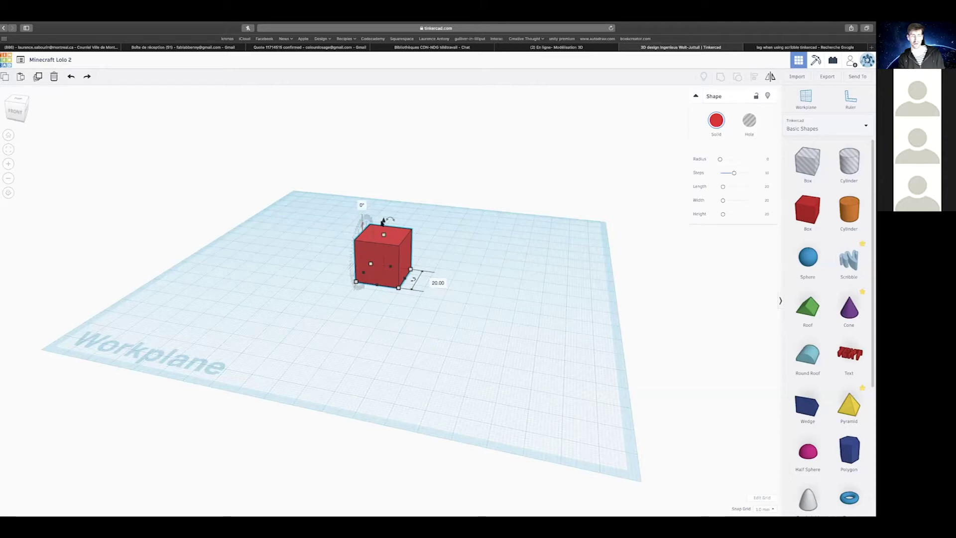
# Try enlarging the red box to a 67 mm by 66 mm base with a height of 23 mm.
pyautogui.scroll(3, 400, 290)
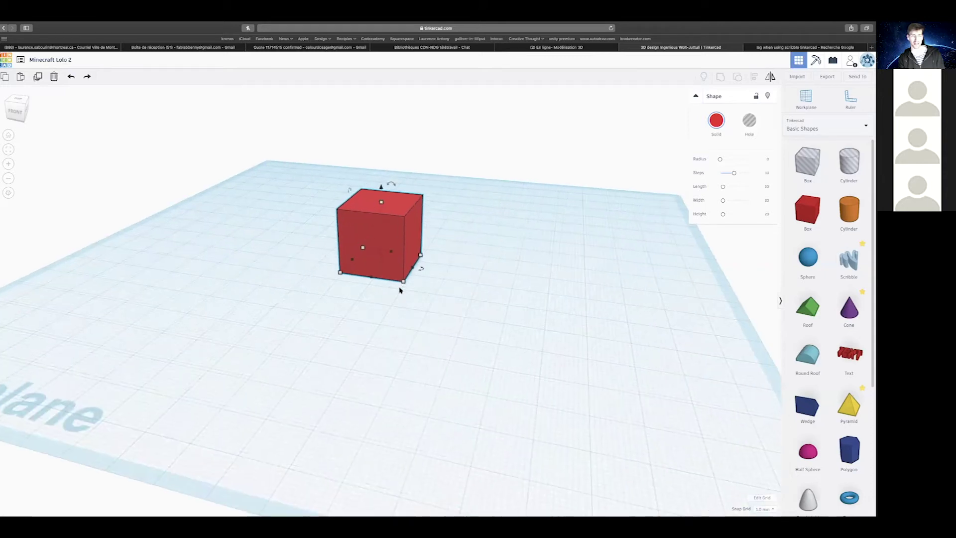
pyautogui.moveTo(435, 282); pyautogui.dragTo(411, 297, button='right')
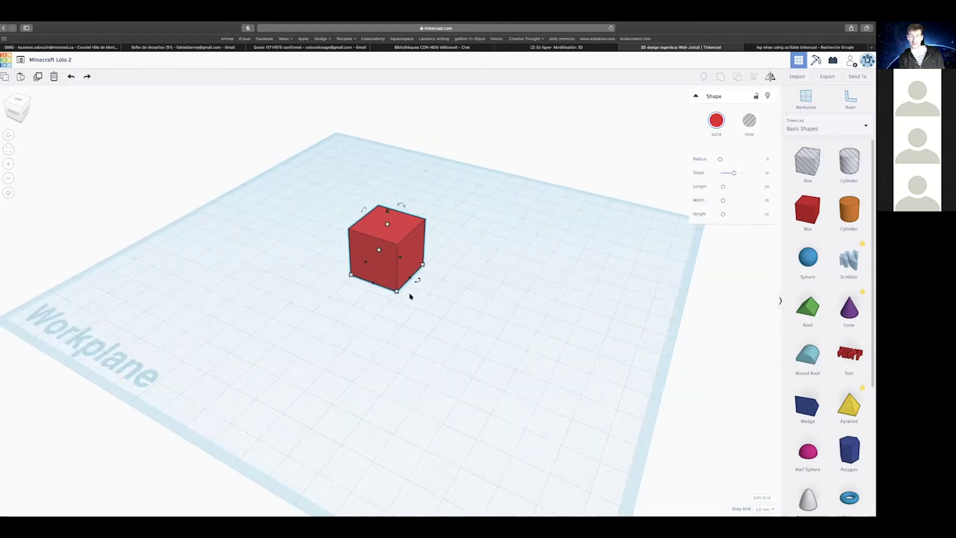
pyautogui.scroll(3, 410, 296)
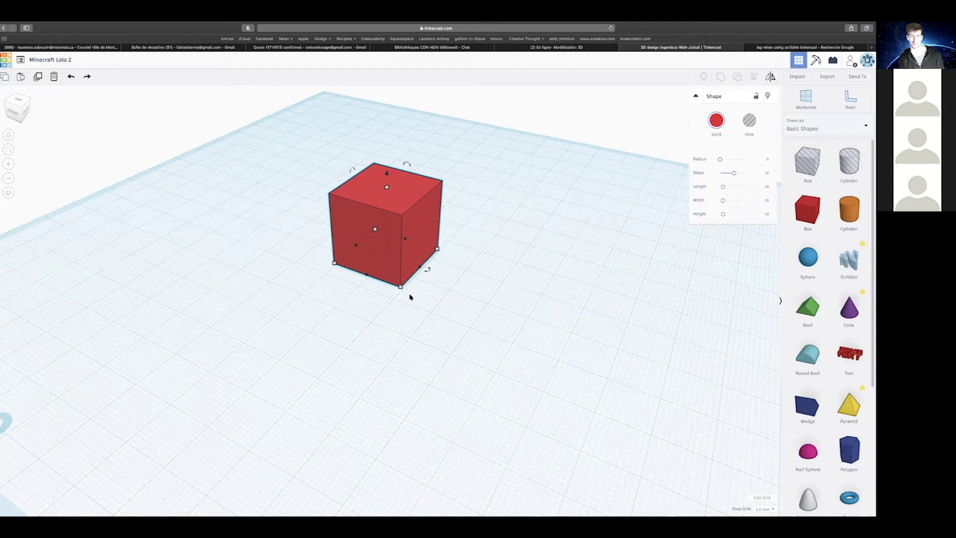
pyautogui.moveTo(332, 266)
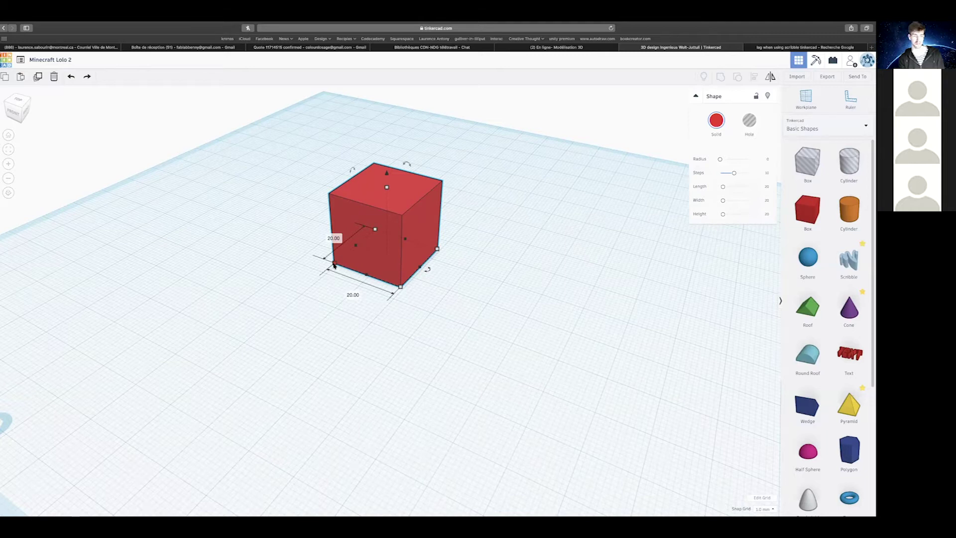
pyautogui.scroll(-3, 333, 265)
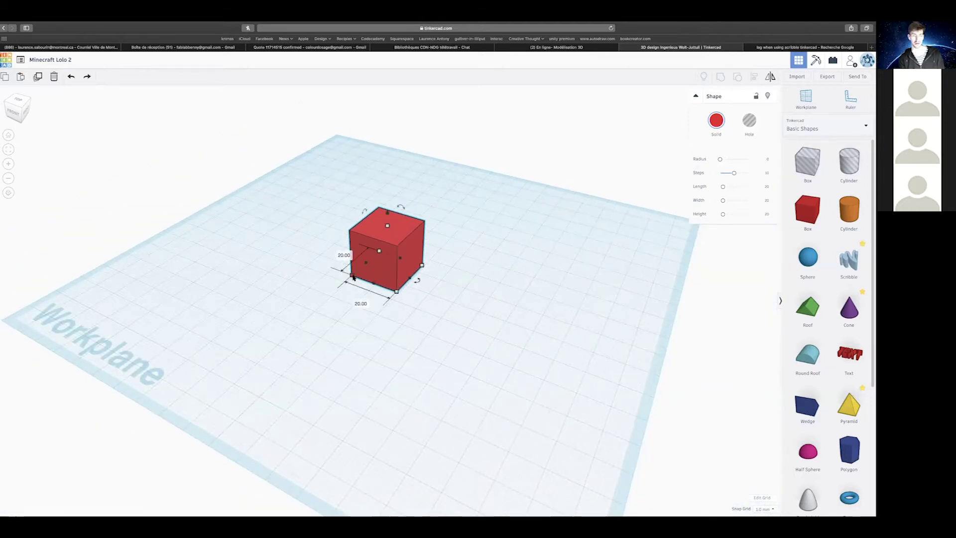
pyautogui.moveTo(352, 277); pyautogui.dragTo(255, 279)
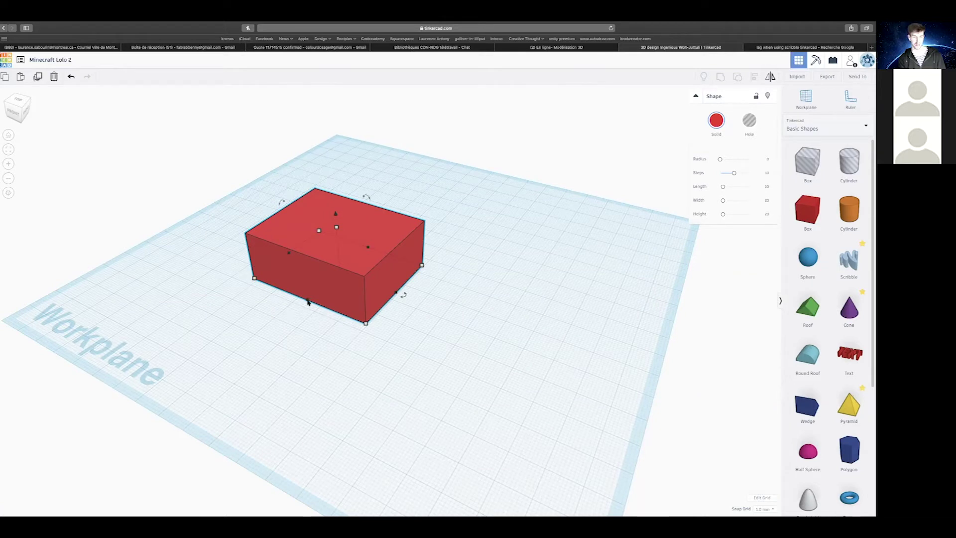
pyautogui.moveTo(308, 301); pyautogui.dragTo(263, 340)
pyautogui.moveTo(379, 313); pyautogui.dragTo(395, 332)
pyautogui.moveTo(377, 253)
pyautogui.mouseDown()
pyautogui.moveTo(401, 220)
pyautogui.moveTo(378, 249)
pyautogui.mouseUp()
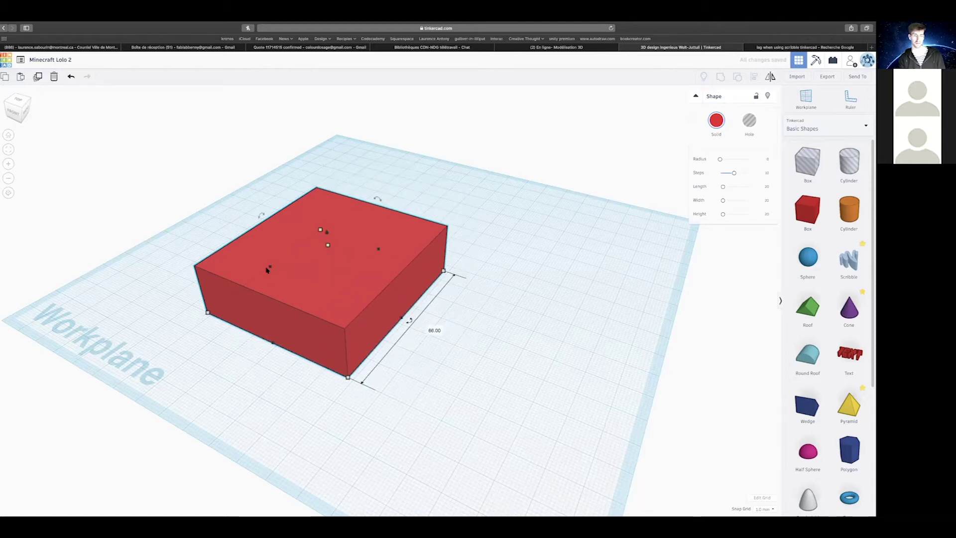
pyautogui.moveTo(258, 260); pyautogui.dragTo(244, 255)
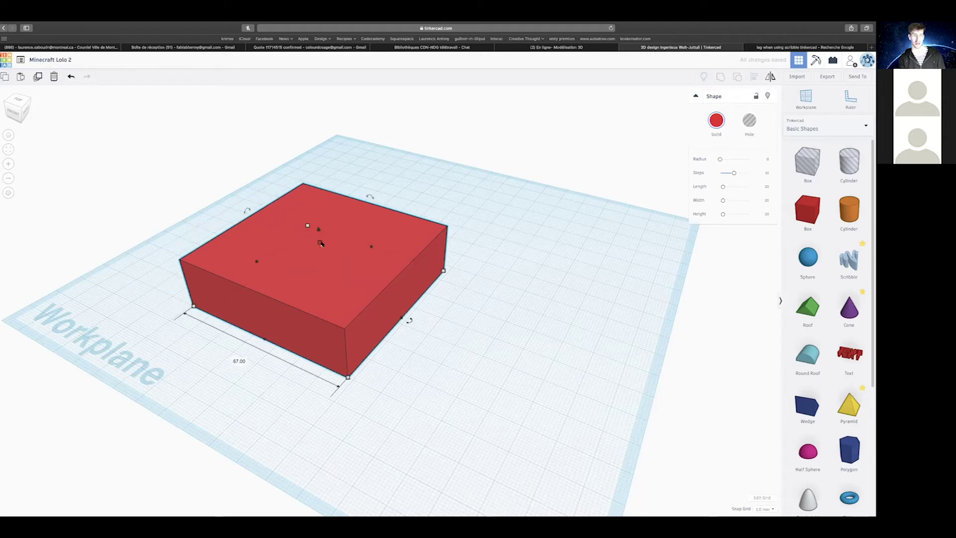
pyautogui.moveTo(320, 243); pyautogui.dragTo(369, 292)
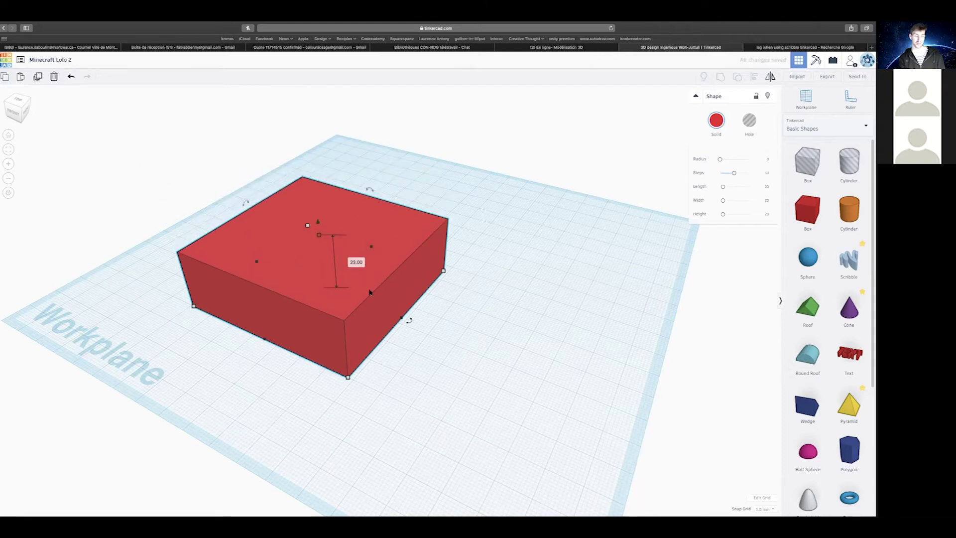
# Undo all the size changes made to the red box.
pyautogui.press('super+z')
pyautogui.press('super+z')
pyautogui.press('super+z')
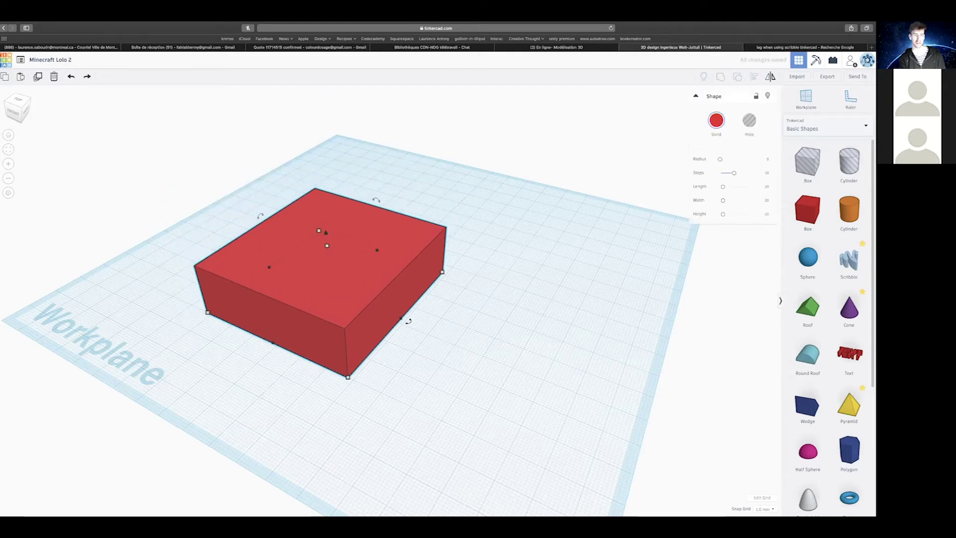
pyautogui.press('super+z')
pyautogui.press('super+z')
pyautogui.press('super+z')
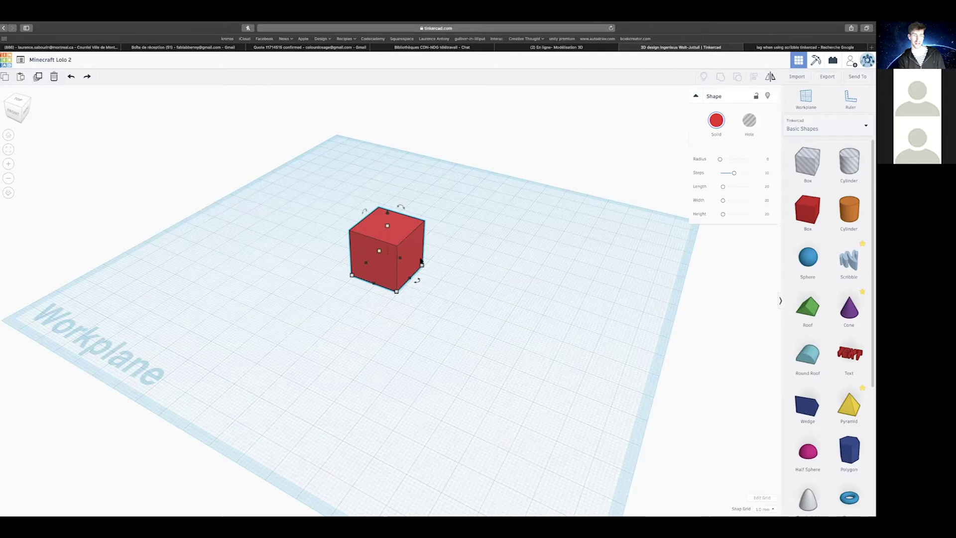
# Duplicate the red box in place and move the copy about 27 mm to one side of the original.
pyautogui.scroll(-6, 425, 263)
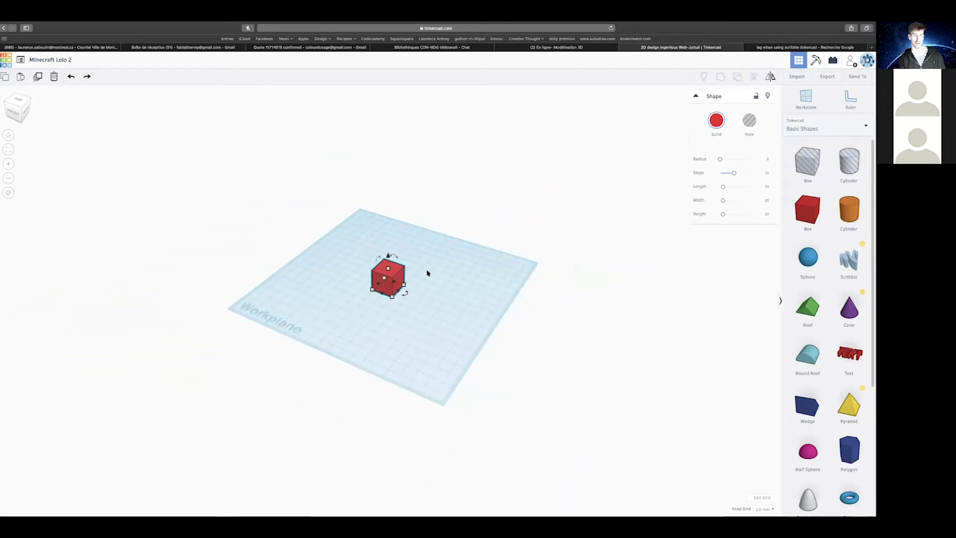
pyautogui.scroll(10, 427, 272)
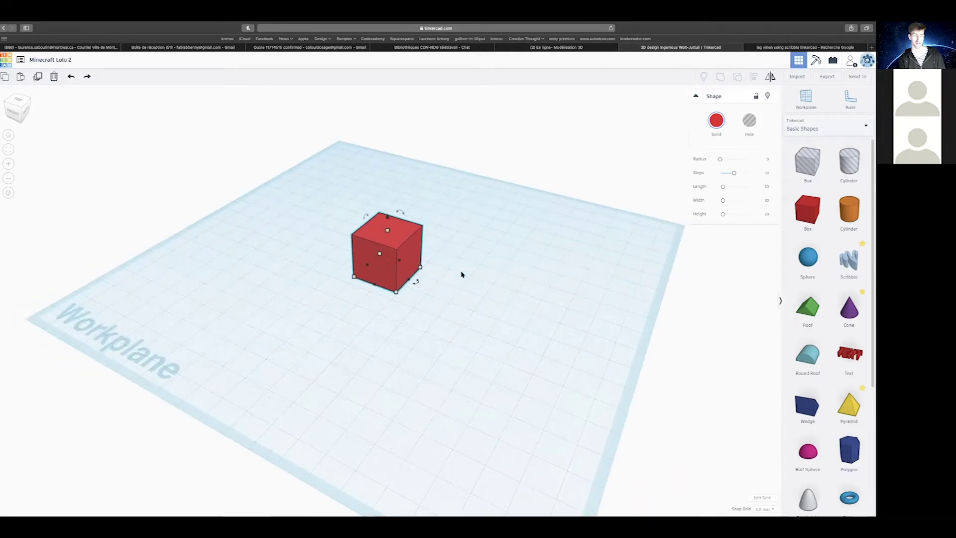
pyautogui.moveTo(375, 287); pyautogui.dragTo(408, 297, button='right')
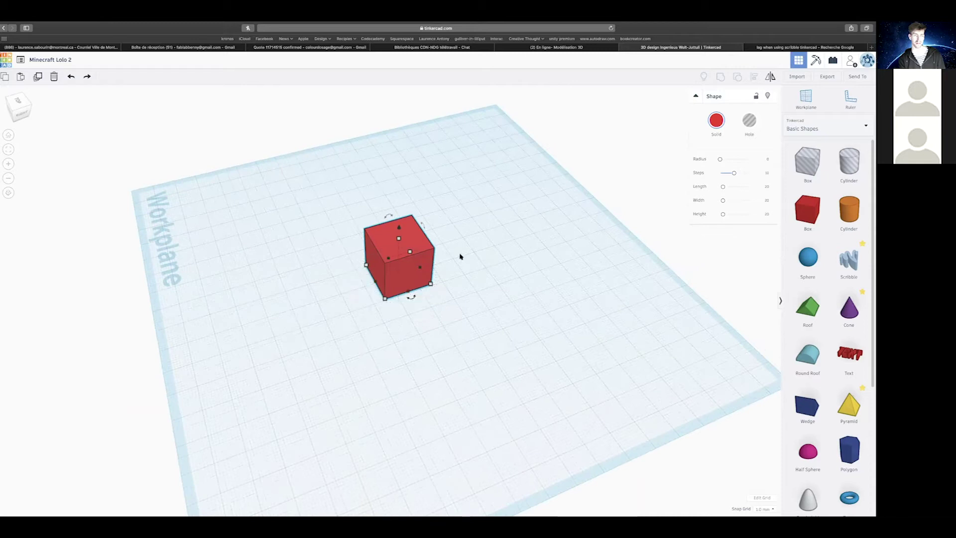
pyautogui.moveTo(459, 256); pyautogui.dragTo(425, 257, button='right')
pyautogui.click(424, 257)
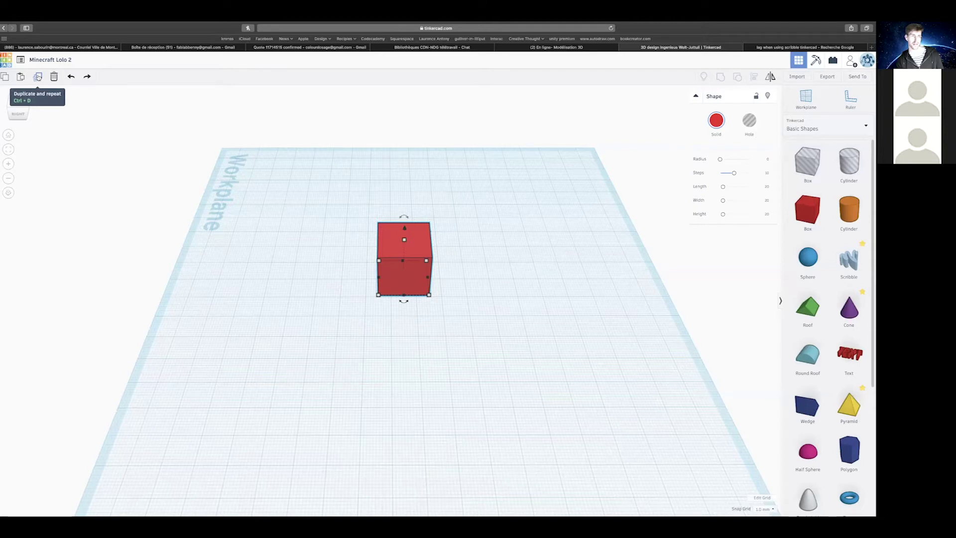
pyautogui.click(38, 78)
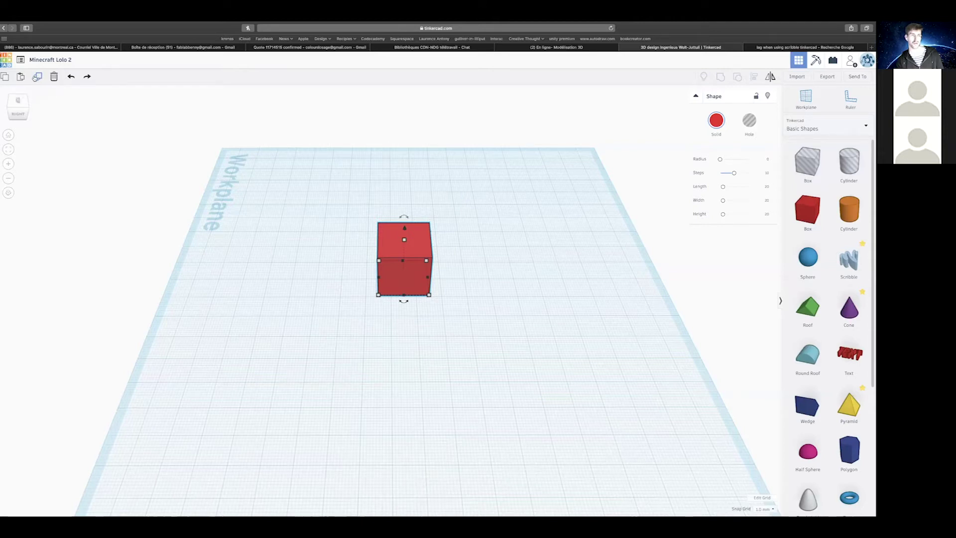
pyautogui.click(421, 245)
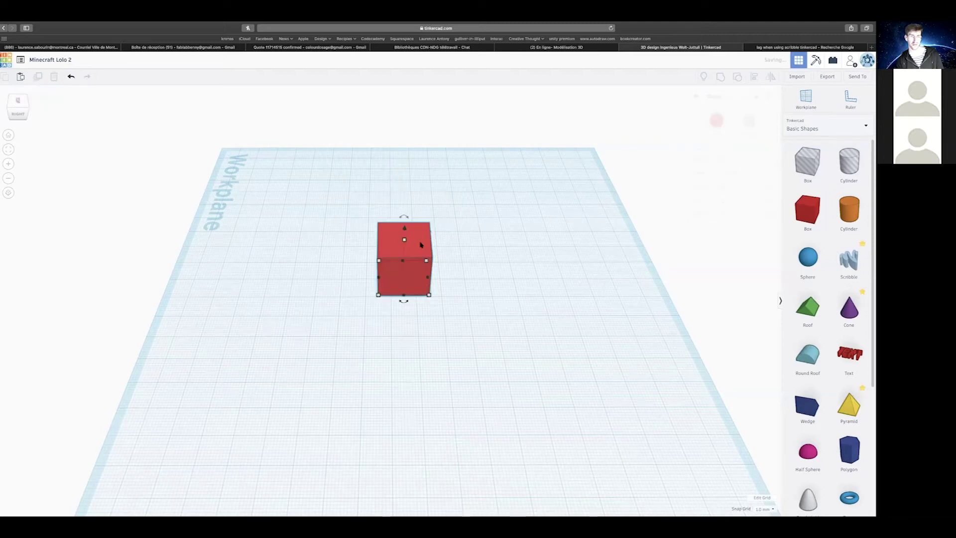
pyautogui.moveTo(421, 245); pyautogui.dragTo(462, 255)
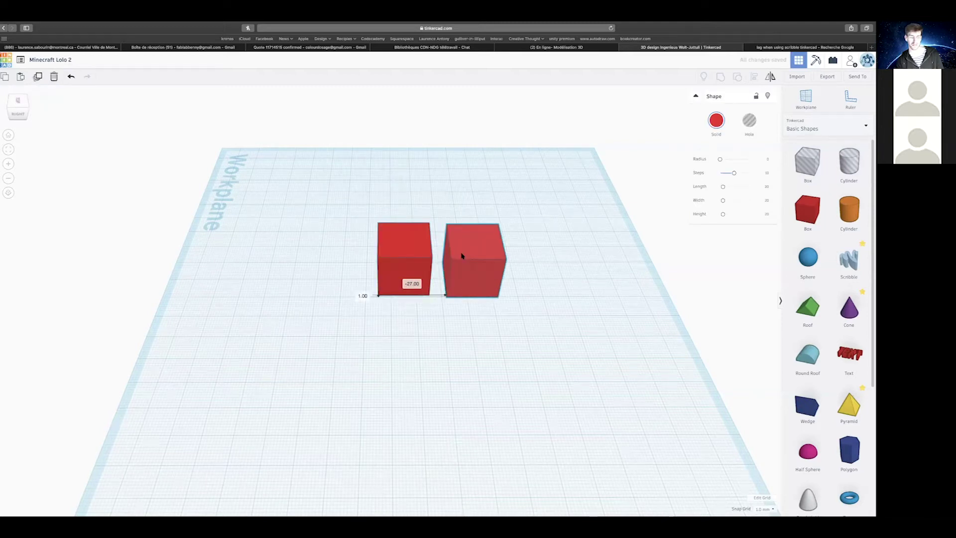
# Undo the duplication of the red box, keeping only the original on the workplane.
pyautogui.hotkey('ctrl', 'z')
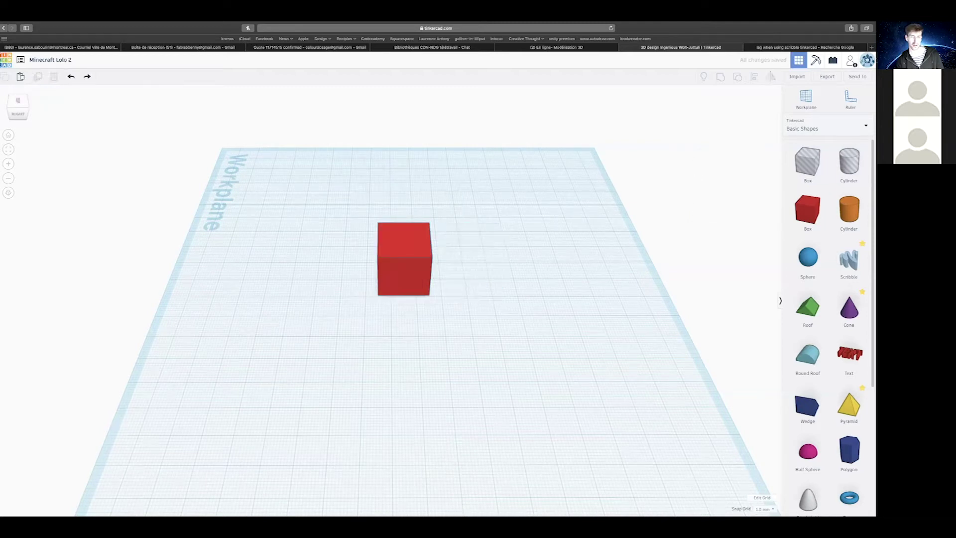
pyautogui.hotkey('ctrl', 'z')
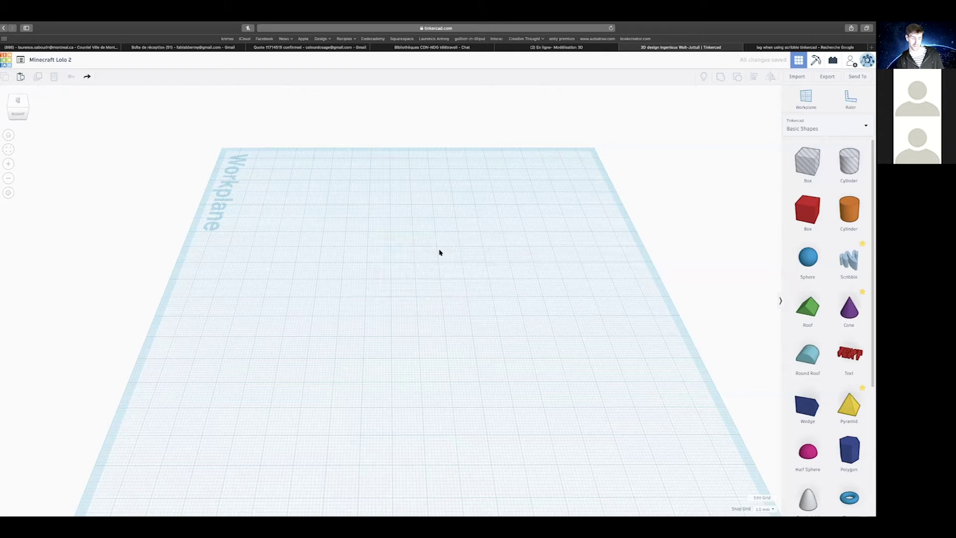
pyautogui.hotkey('ctrl', 'shift', 'z')
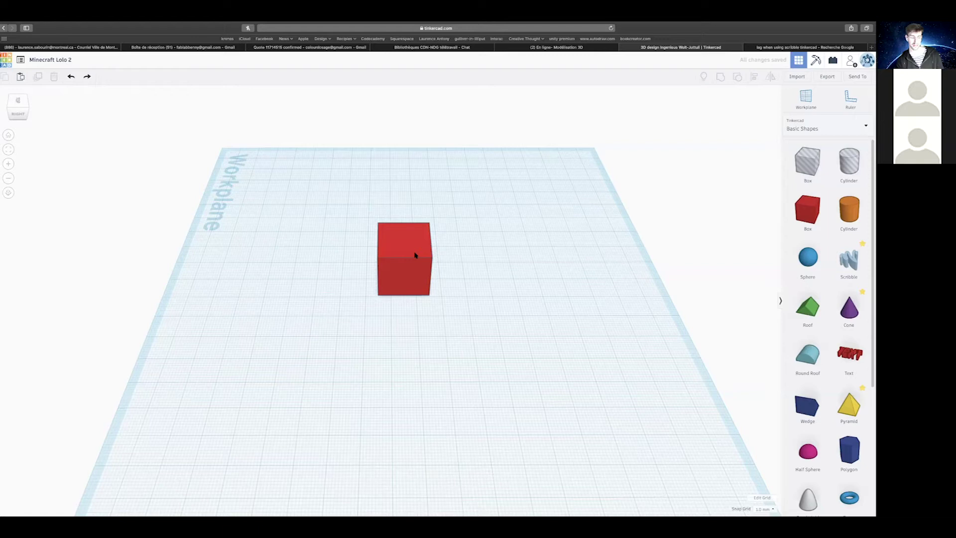
# Try copying the red box by pulling a copy about 22 mm beside the original, and delete each trial copy.
pyautogui.keyDown('alt'); pyautogui.moveTo(414, 255); pyautogui.dragTo(474, 256); pyautogui.keyUp('alt')
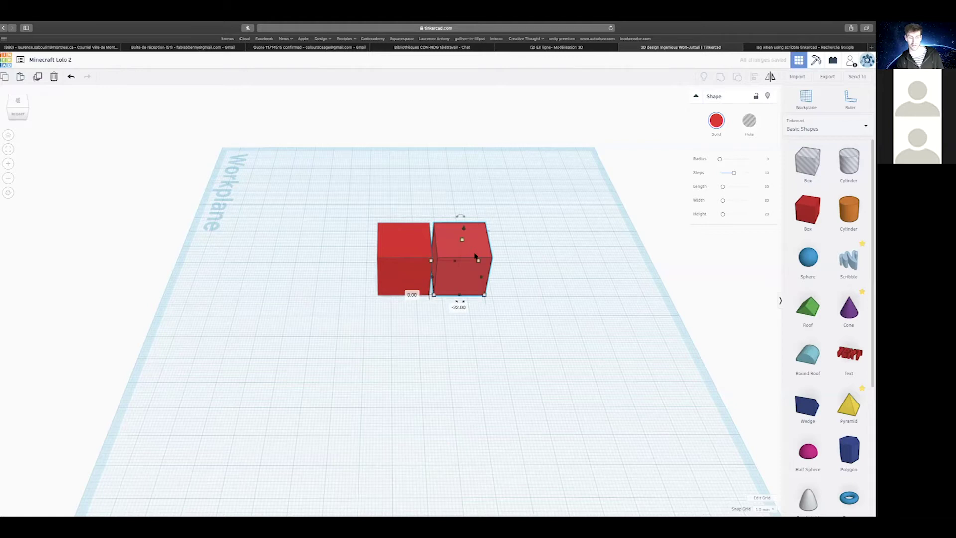
pyautogui.press('Delete')
pyautogui.click(423, 249)
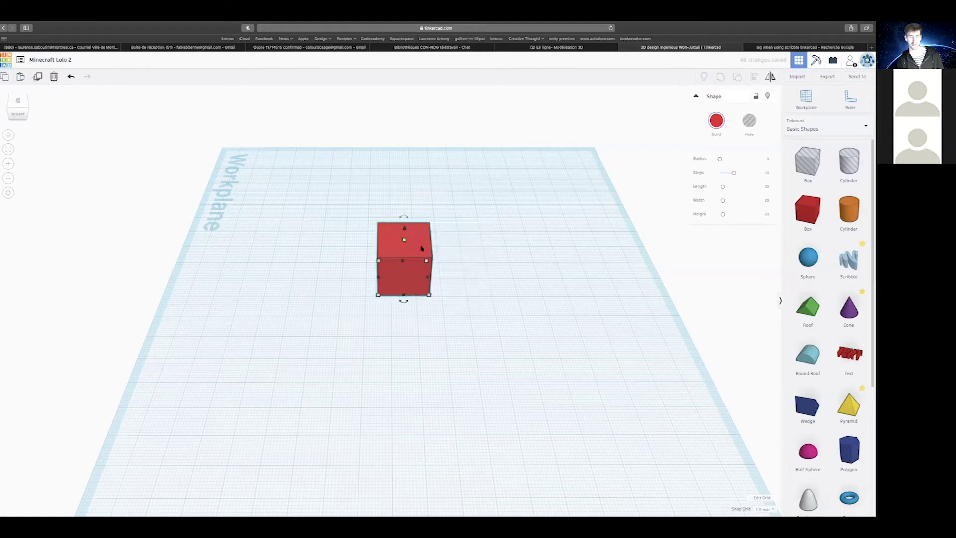
pyautogui.scroll(-5, 419, 247)
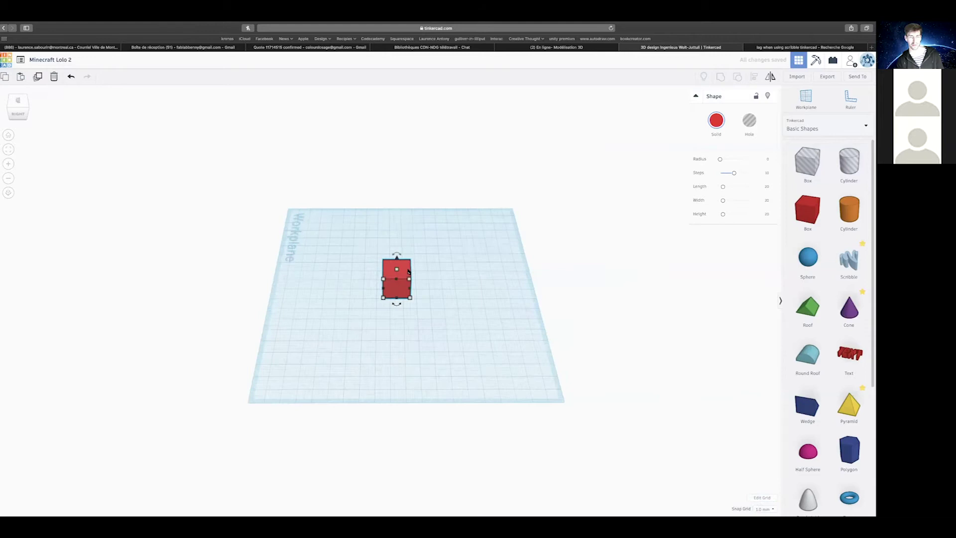
pyautogui.scroll(5, 419, 249)
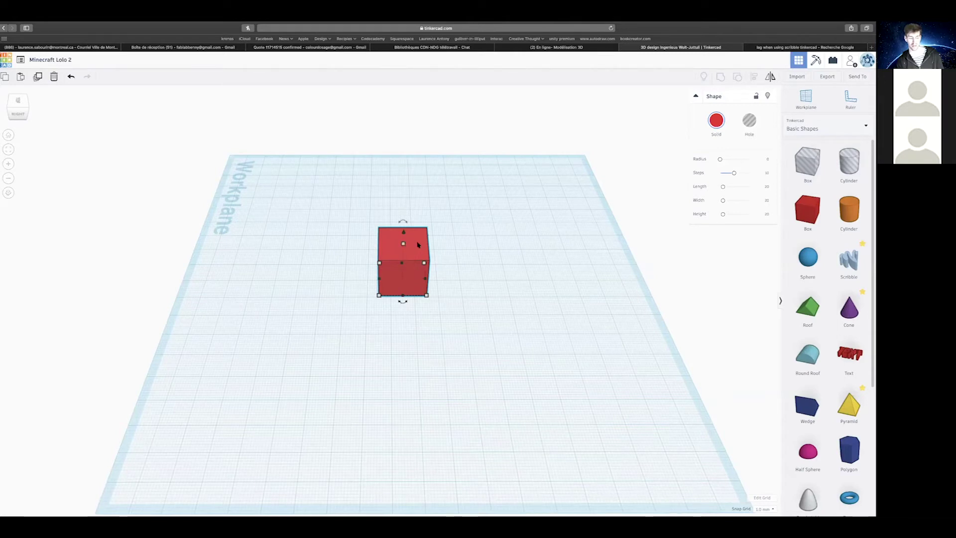
pyautogui.moveTo(422, 248); pyautogui.dragTo(481, 223)
pyautogui.scroll(3, 401, 237)
pyautogui.press('Delete')
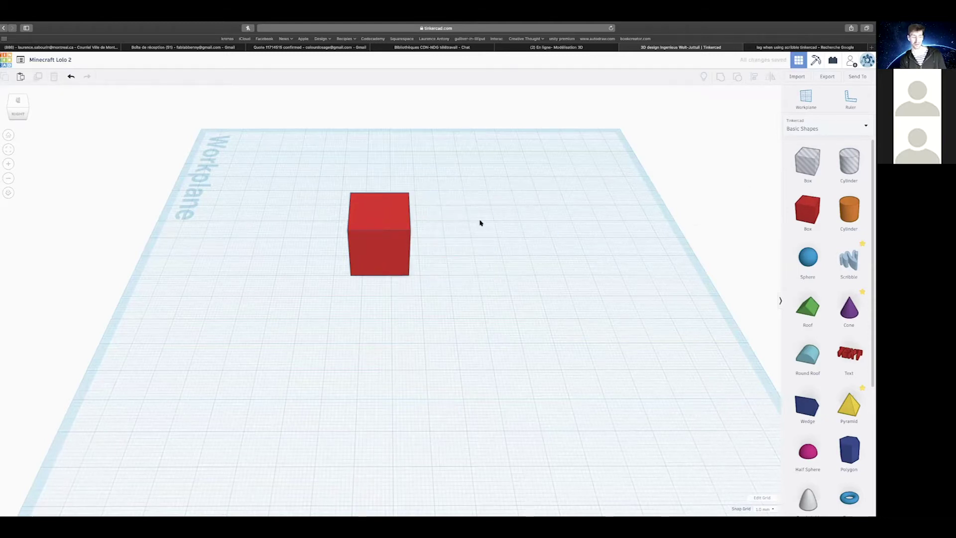
# Try placing further copies of the red box, one directly against its side, and undo them.
pyautogui.keyDown('alt'); pyautogui.moveTo(396, 225); pyautogui.dragTo(458, 226); pyautogui.keyUp('alt')
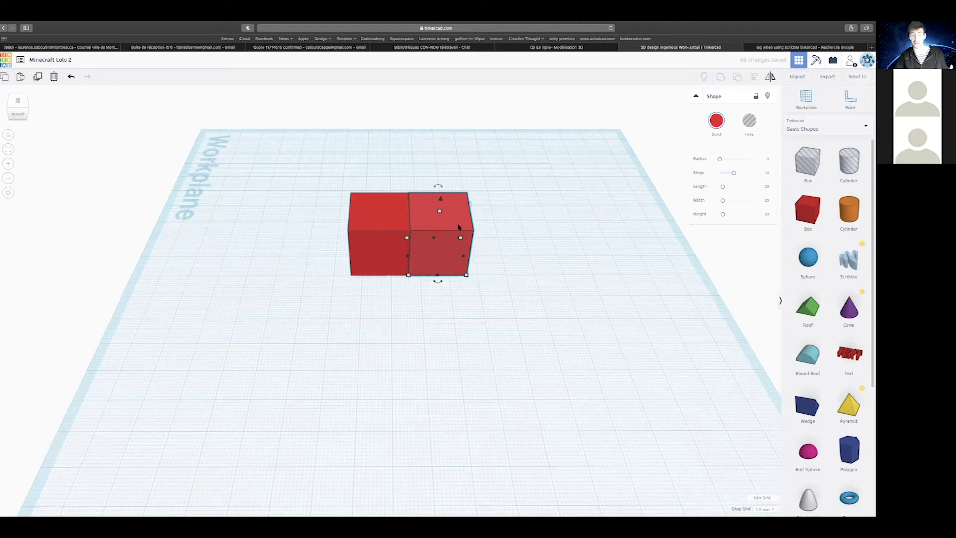
pyautogui.hotkey('ctrl', 'z')
pyautogui.keyDown('alt'); pyautogui.moveTo(397, 224); pyautogui.dragTo(384, 272); pyautogui.keyUp('alt')
pyautogui.keyDown('alt'); pyautogui.moveTo(484, 354); pyautogui.dragTo(565, 194); pyautogui.keyUp('alt')
pyautogui.hotkey('ctrl', 'z')
pyautogui.click(440, 230)
# Move the single red box sideways across the workplane by about its own width.
pyautogui.scroll(-3, 440, 230)
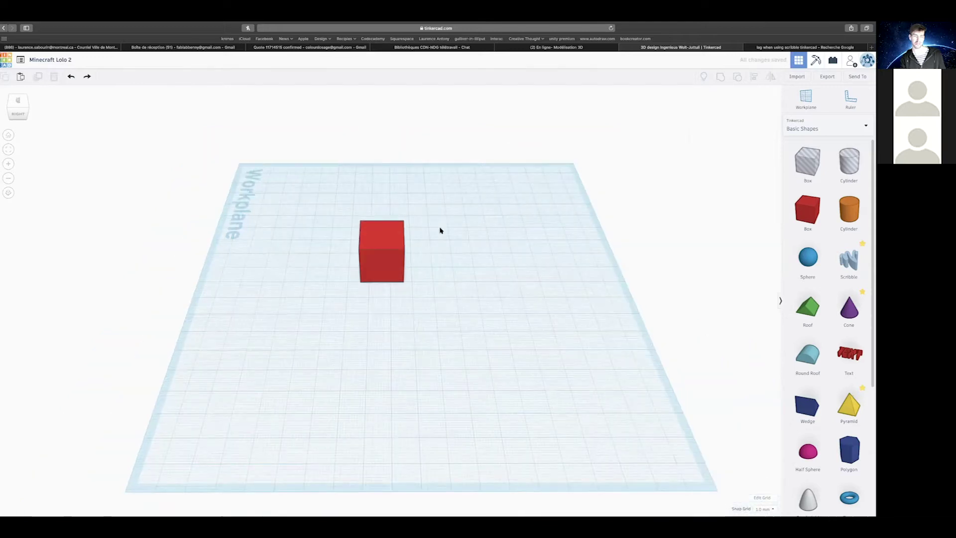
pyautogui.scroll(5, 392, 252)
pyautogui.moveTo(483, 277); pyautogui.dragTo(381, 281, button='right')
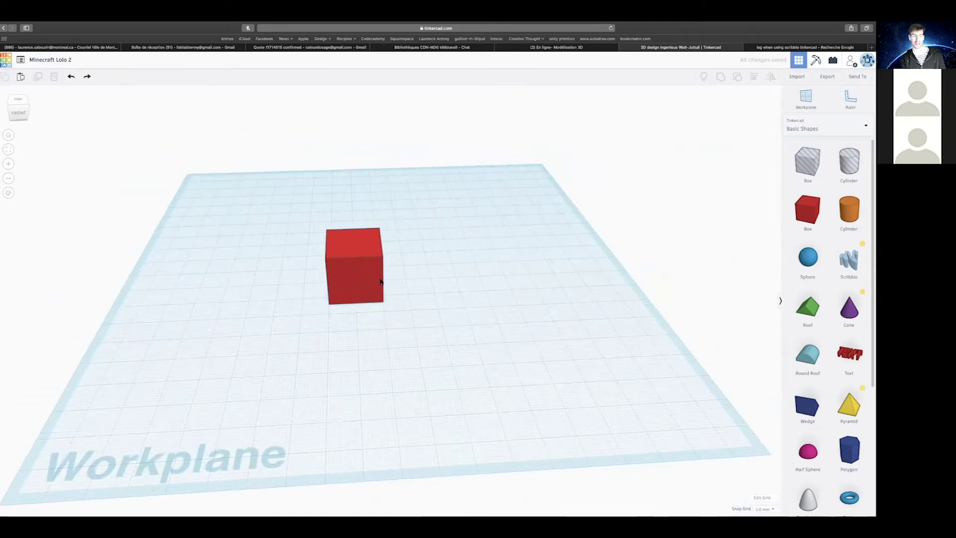
pyautogui.scroll(8, 381, 282)
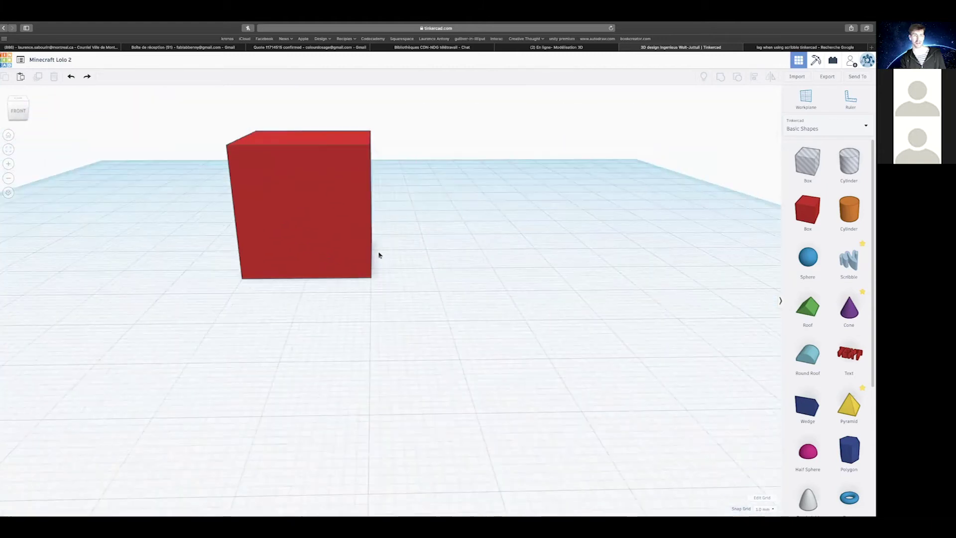
pyautogui.moveTo(371, 249); pyautogui.dragTo(476, 234)
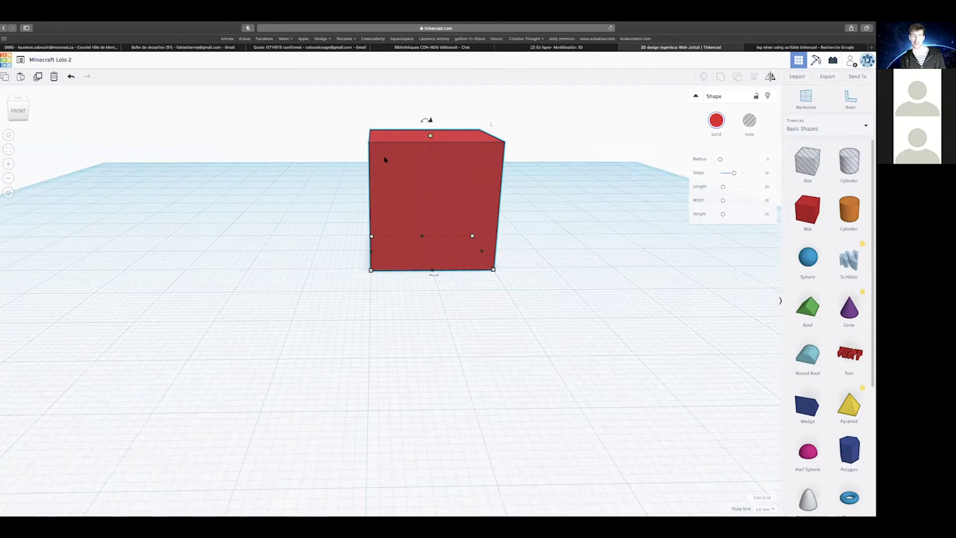
# Try stretching the red box's base to about 35 mm by 41 mm from a rear corner, and undo the resize.
pyautogui.scroll(-5, 464, 196)
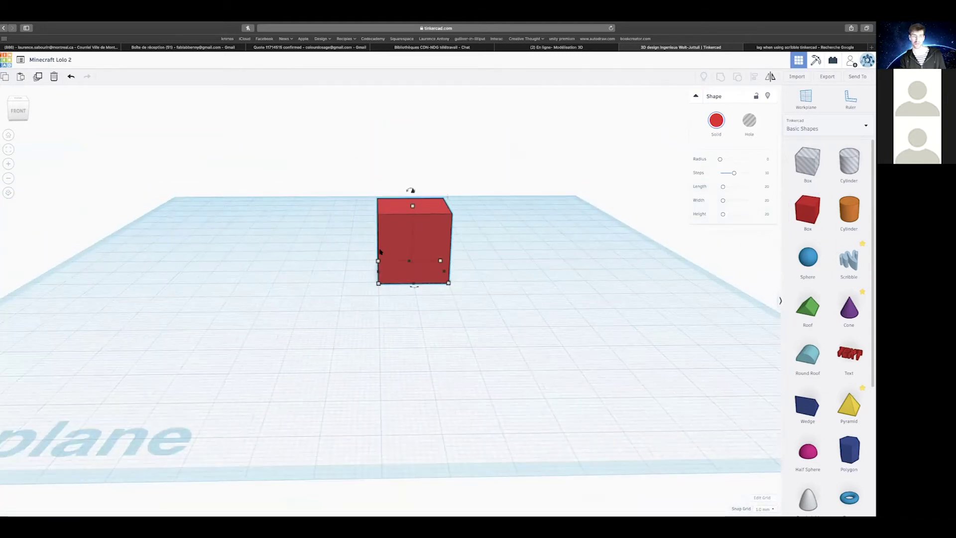
pyautogui.moveTo(377, 261); pyautogui.dragTo(336, 242)
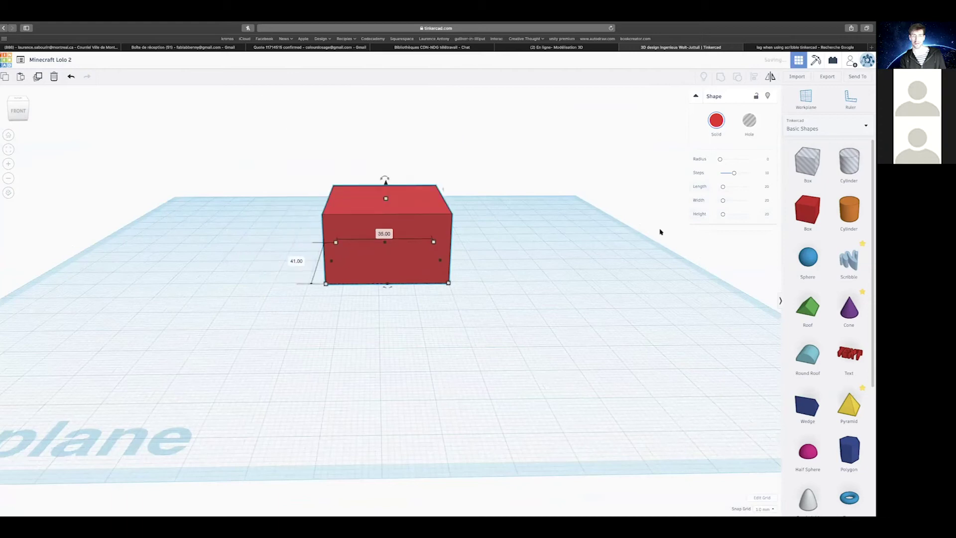
pyautogui.hotkey('ctrl', 'z')
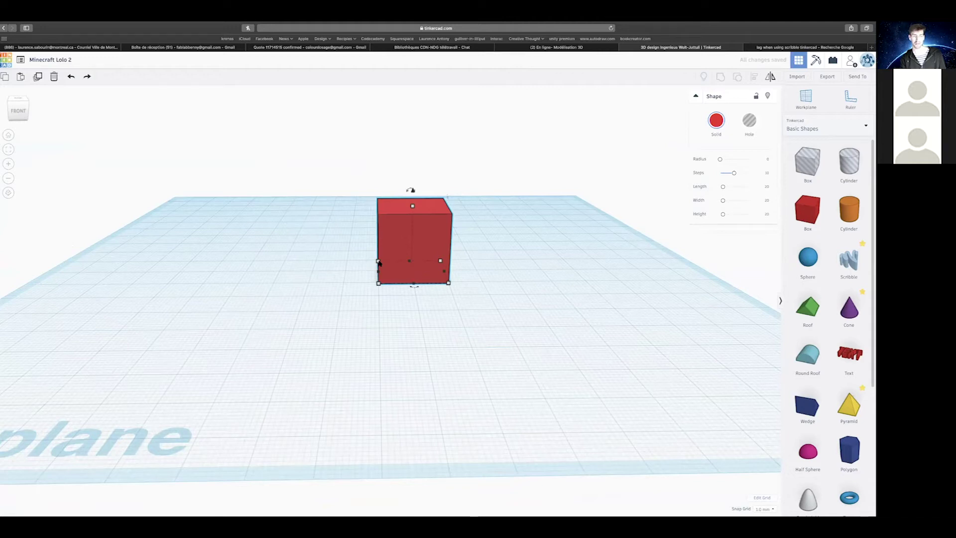
# Scale the red box from a rear corner, keeping its proportions, until its base measures 30 mm by 30 mm.
pyautogui.moveTo(377, 261)
pyautogui.moveTo(378, 261); pyautogui.dragTo(349, 242)
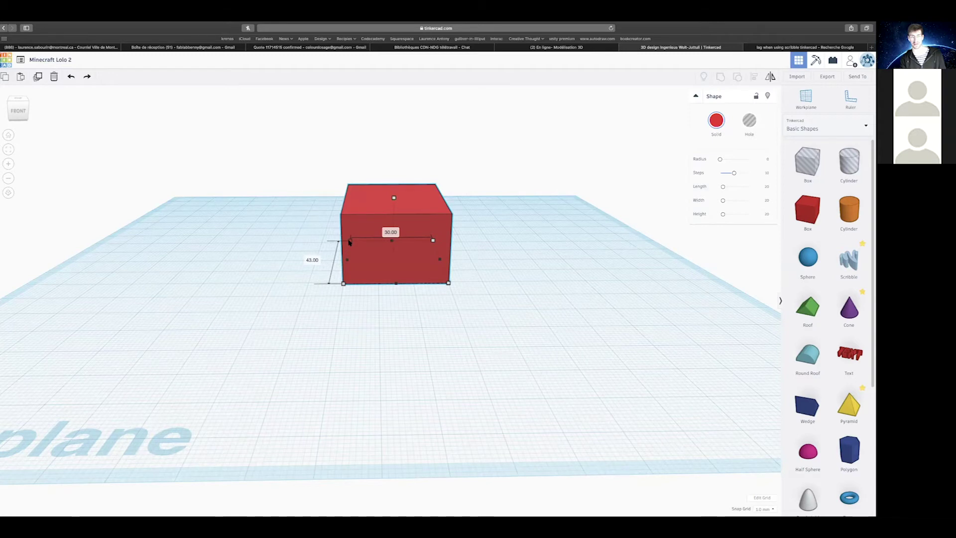
pyautogui.hotkey('ctrl', 'z')
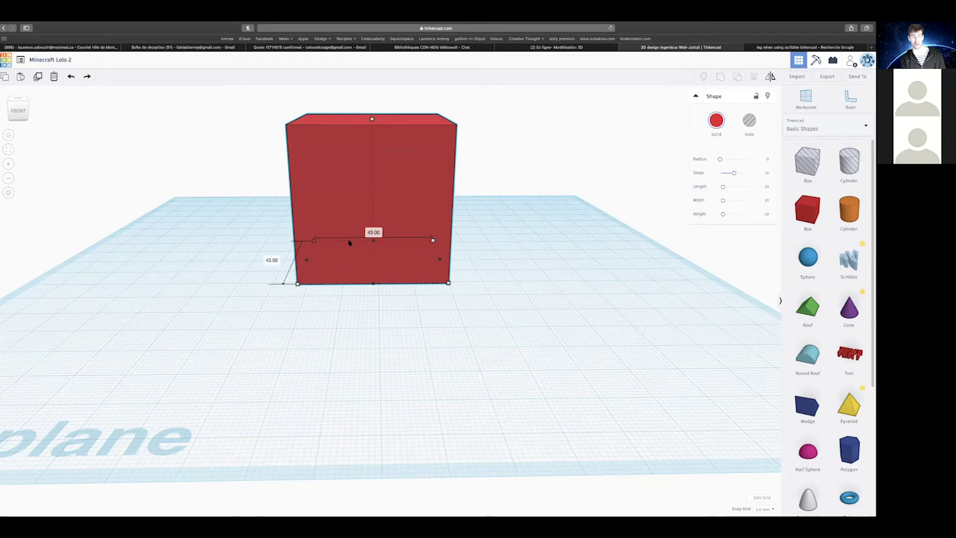
pyautogui.hotkey('ctrl', 'z')
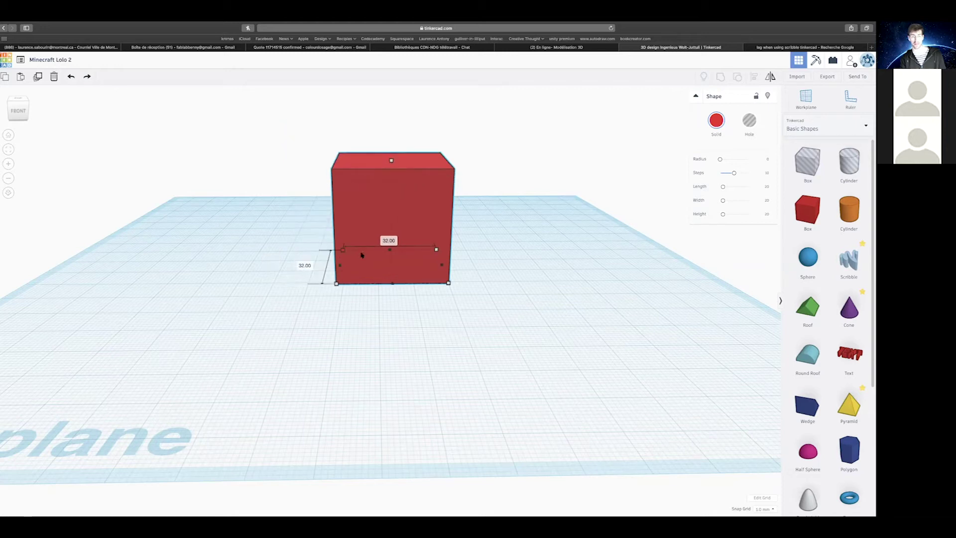
pyautogui.hotkey('ctrl', 'z')
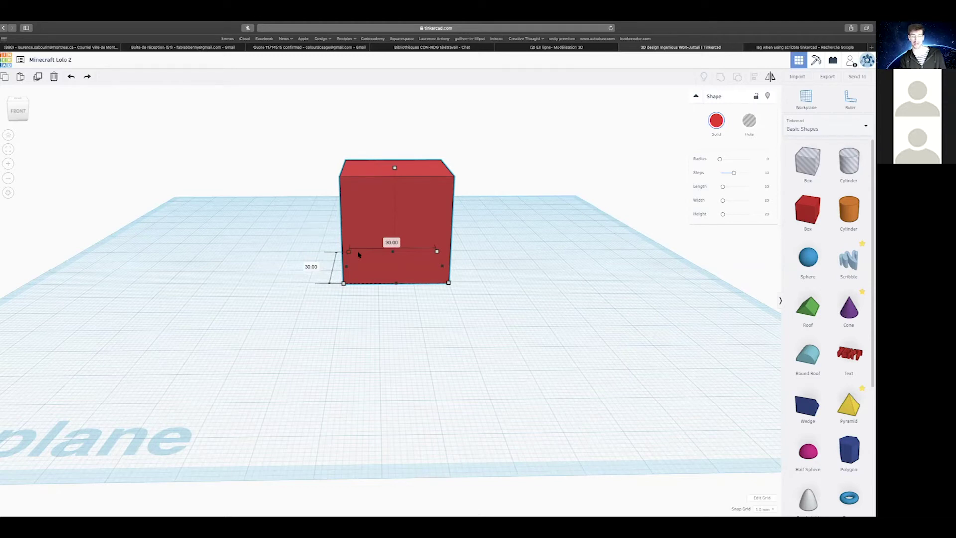
pyautogui.click(359, 253)
# Place a second red box in front of the large one and shrink it proportionally to a 4 mm by 4 mm base.
pyautogui.moveTo(819, 212); pyautogui.dragTo(423, 333)
pyautogui.moveTo(441, 334)
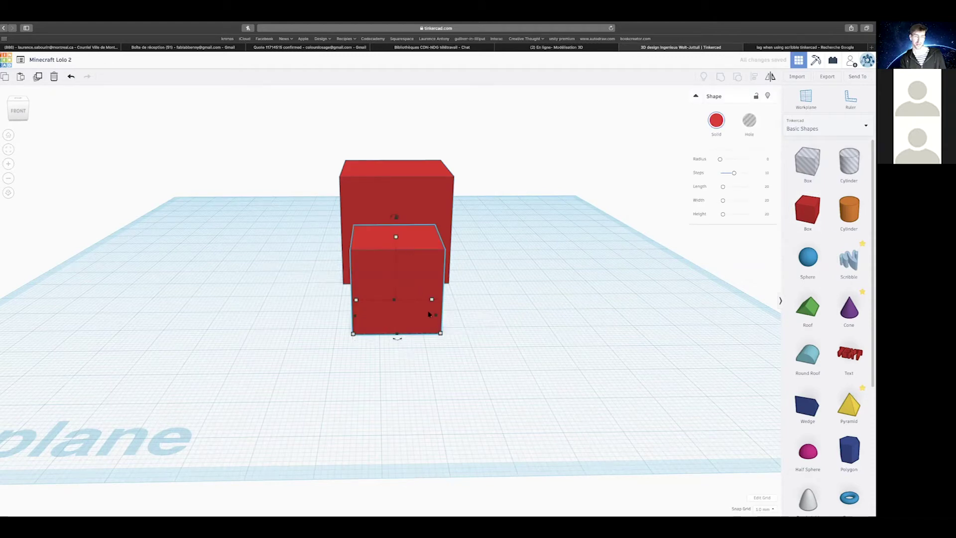
pyautogui.moveTo(441, 333); pyautogui.dragTo(375, 305)
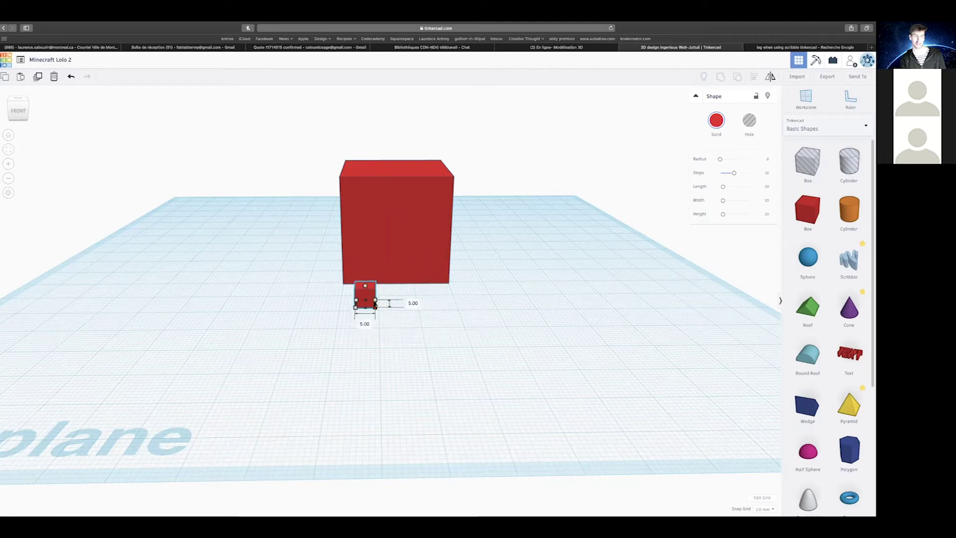
pyautogui.moveTo(375, 305); pyautogui.dragTo(372, 303)
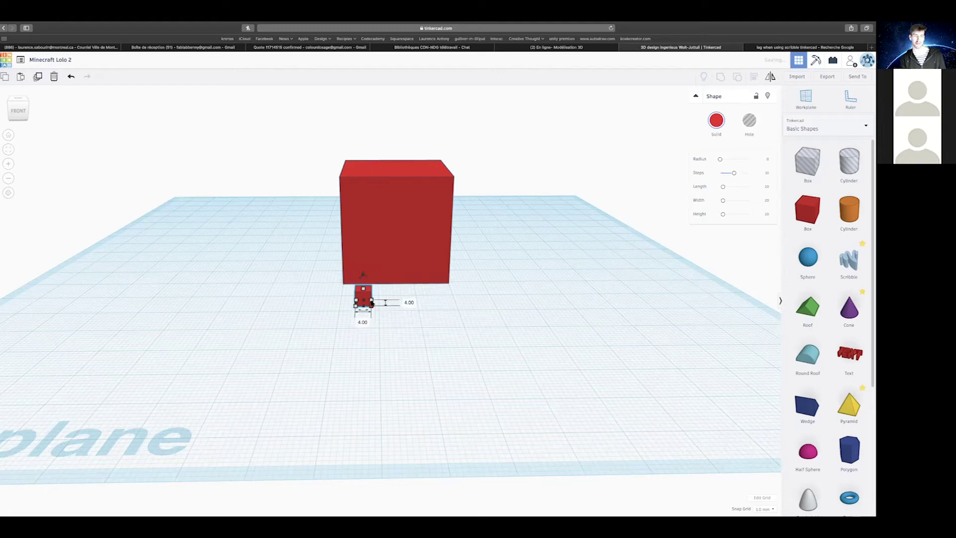
# Duplicate the small red cube and place the copy directly against its side.
pyautogui.scroll(6, 371, 303)
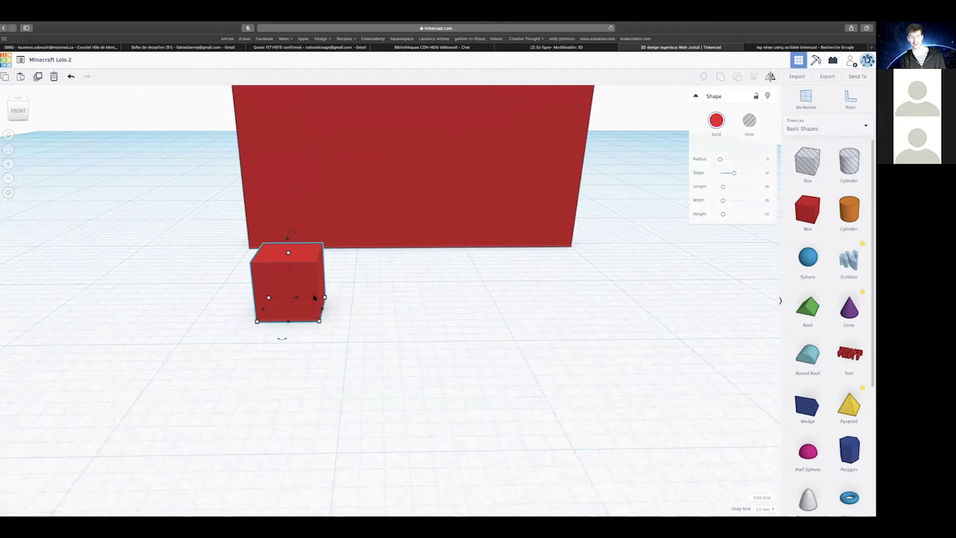
pyautogui.keyDown('alt'); pyautogui.moveTo(314, 297); pyautogui.dragTo(373, 309); pyautogui.keyUp('alt')
pyautogui.moveTo(491, 314); pyautogui.dragTo(297, 368, button='right')
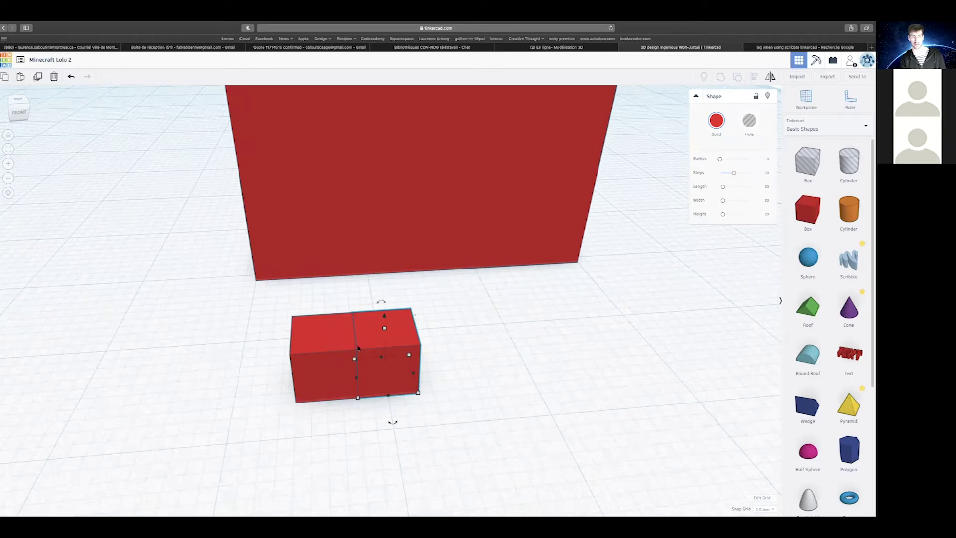
pyautogui.moveTo(386, 345); pyautogui.dragTo(276, 359, button='right')
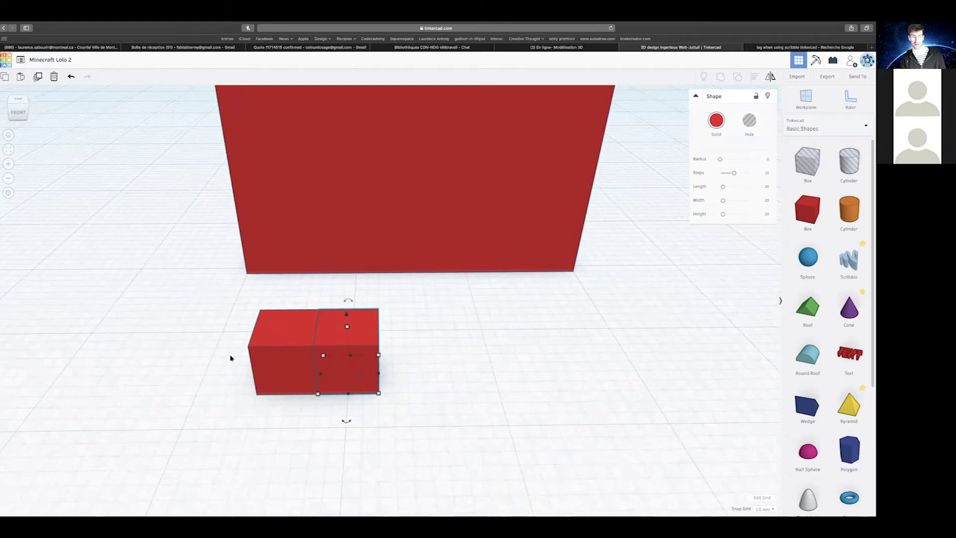
# Colour the left small cube white.
pyautogui.click(276, 347)
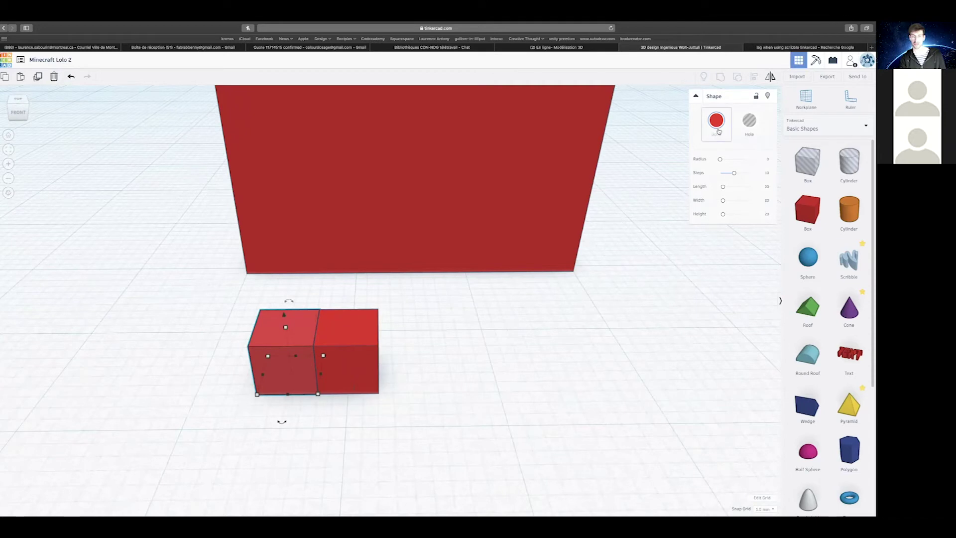
pyautogui.click(717, 122)
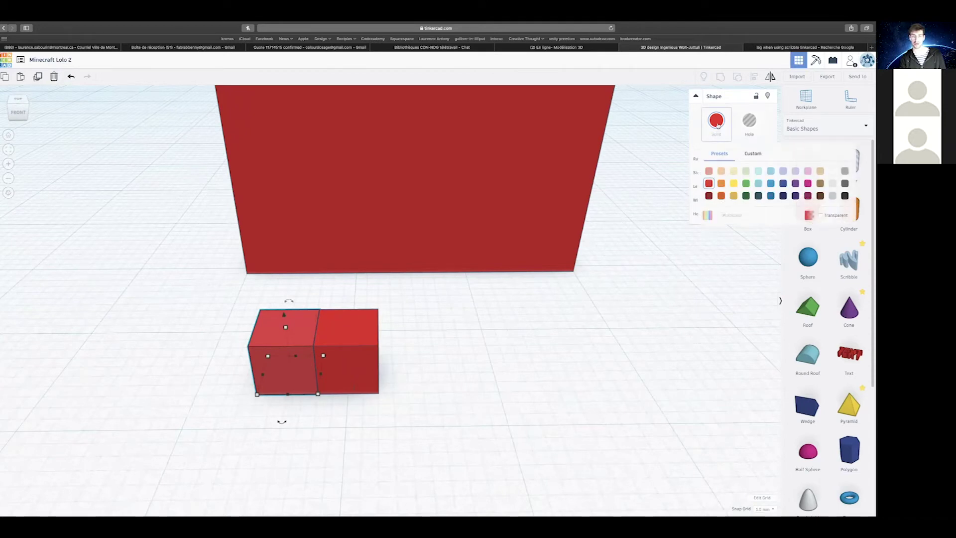
pyautogui.click(833, 171)
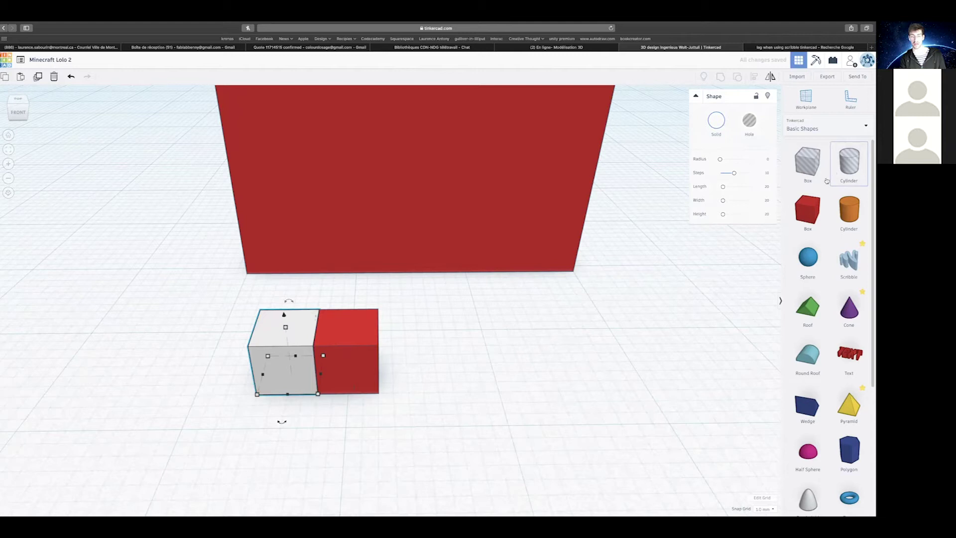
# Try orange and dark brown on the right small cube, and settle on purple as its colour.
pyautogui.click(327, 351)
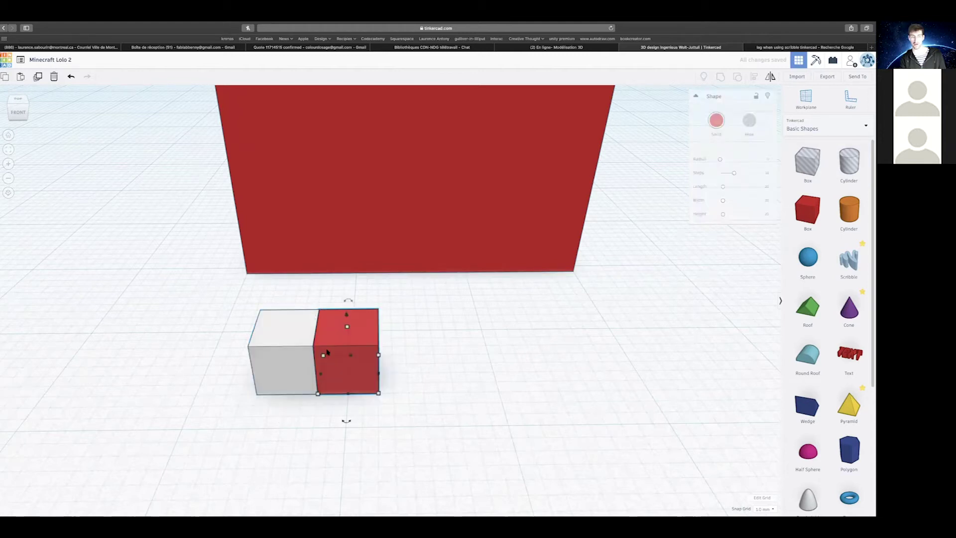
pyautogui.click(715, 127)
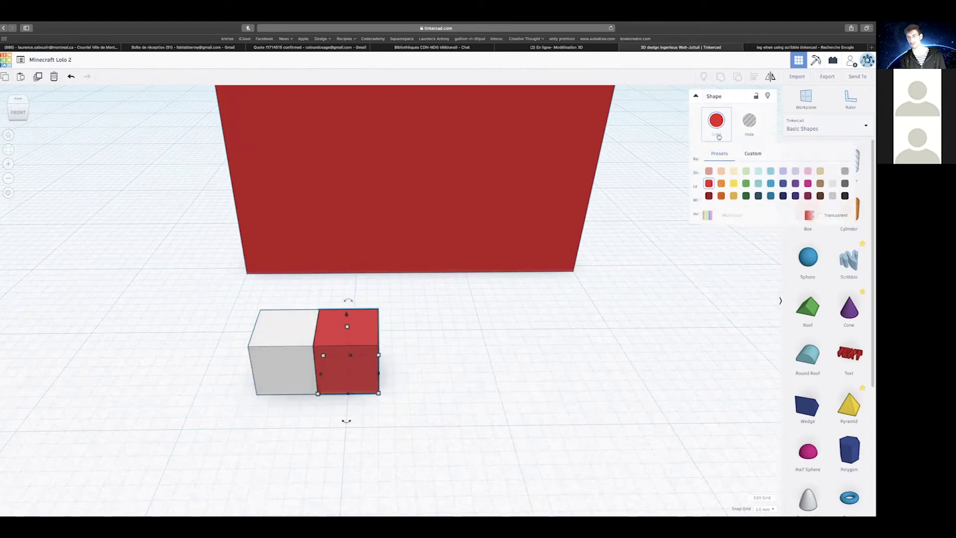
pyautogui.click(721, 196)
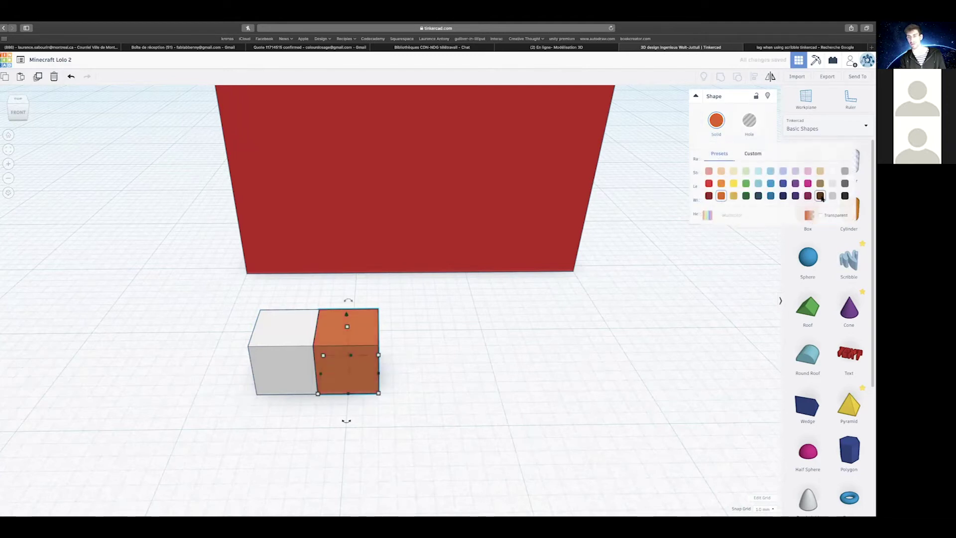
pyautogui.click(820, 196)
pyautogui.click(712, 132)
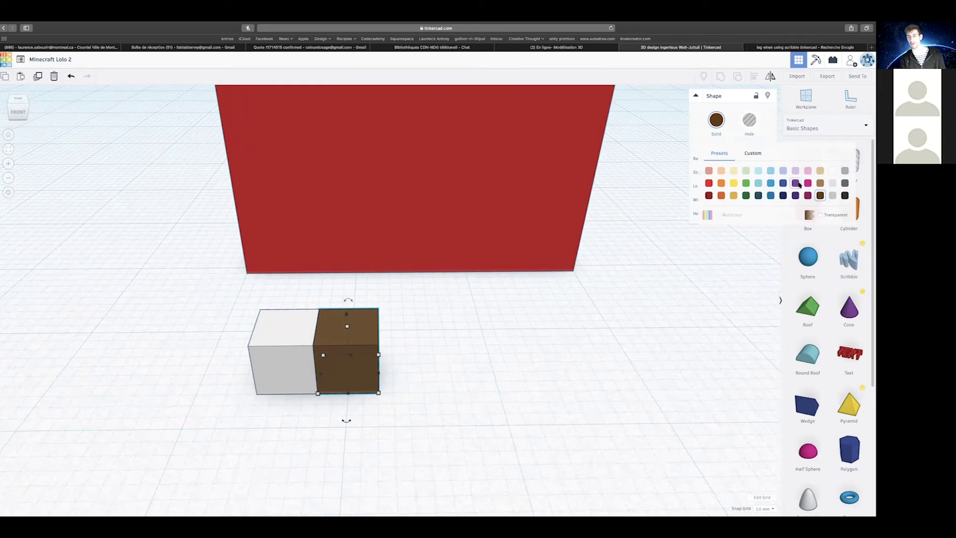
pyautogui.click(796, 184)
# Group the small white and purple cubes into one shape.
pyautogui.moveTo(210, 326)
pyautogui.mouseDown(button='right')
pyautogui.moveTo(190, 322)
pyautogui.moveTo(217, 323)
pyautogui.mouseUp(button='right')
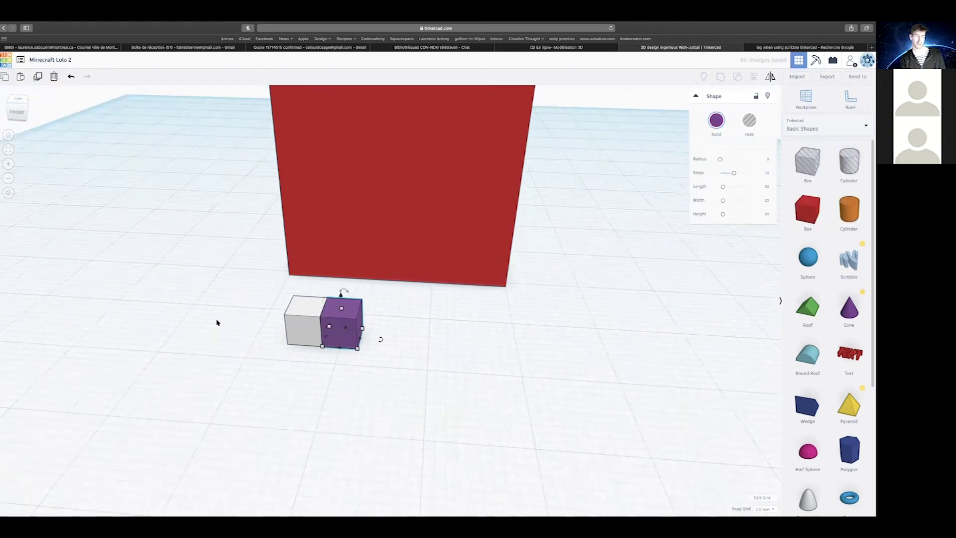
pyautogui.scroll(-3, 217, 322)
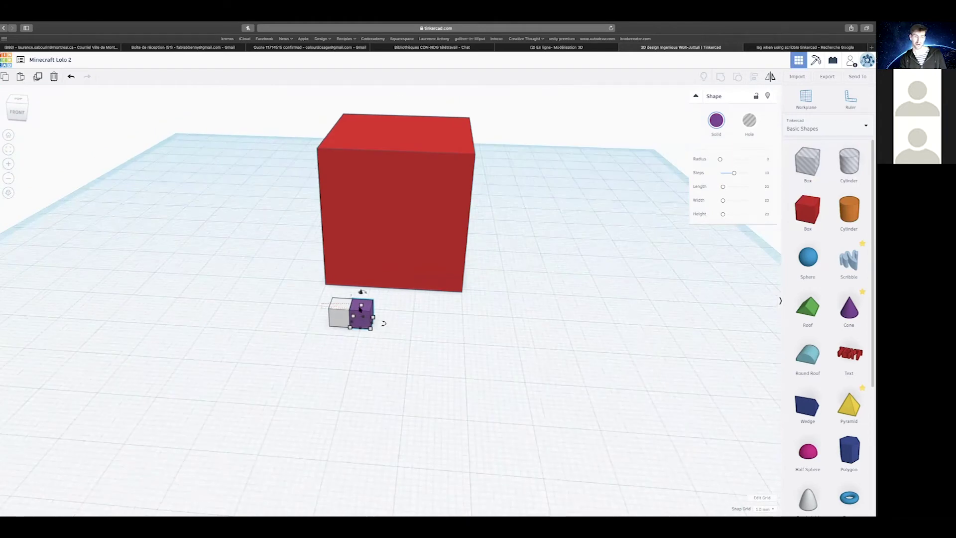
pyautogui.click(293, 300)
pyautogui.moveTo(337, 314)
pyautogui.mouseDown(button='right')
pyautogui.moveTo(348, 334)
pyautogui.moveTo(333, 327)
pyautogui.mouseUp(button='right')
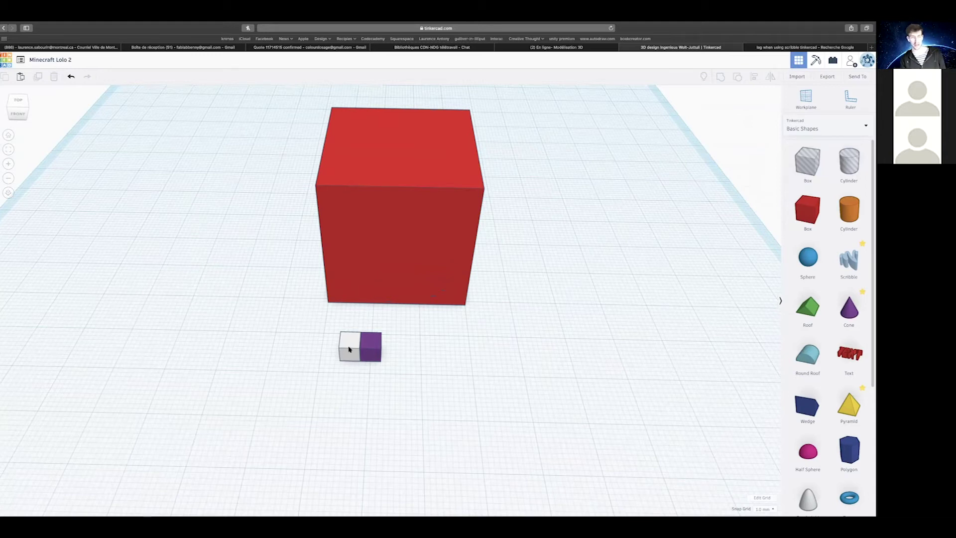
pyautogui.click(348, 347)
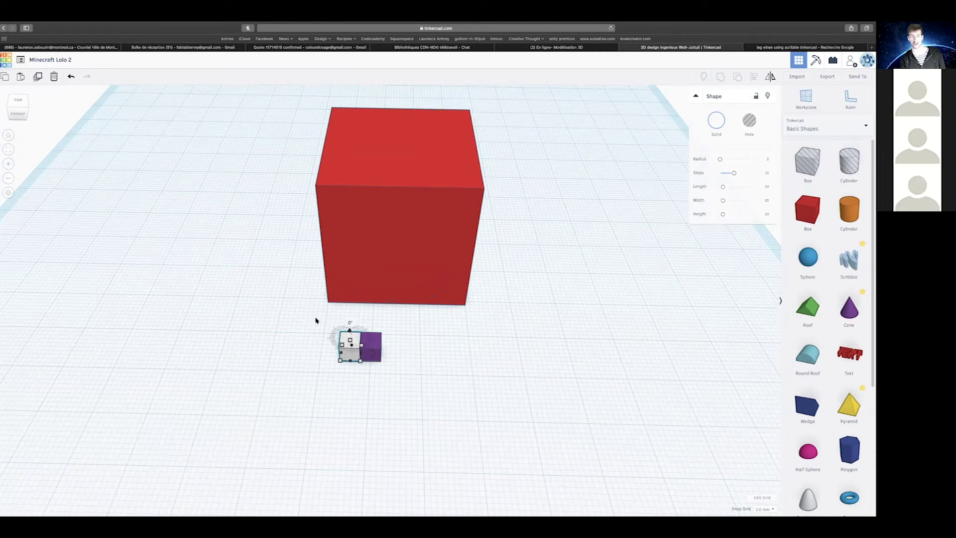
pyautogui.click(360, 380)
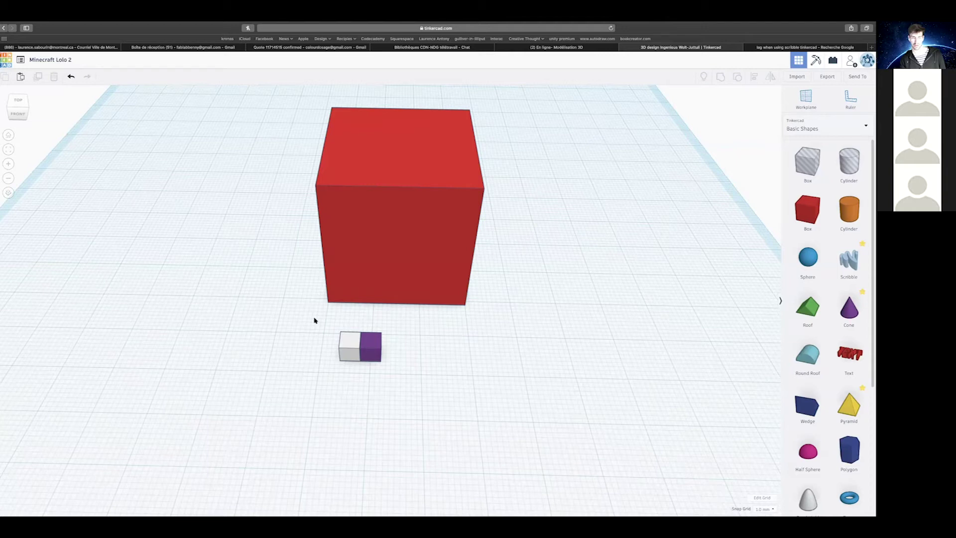
pyautogui.moveTo(315, 320); pyautogui.dragTo(424, 383)
pyautogui.moveTo(424, 384); pyautogui.dragTo(425, 383)
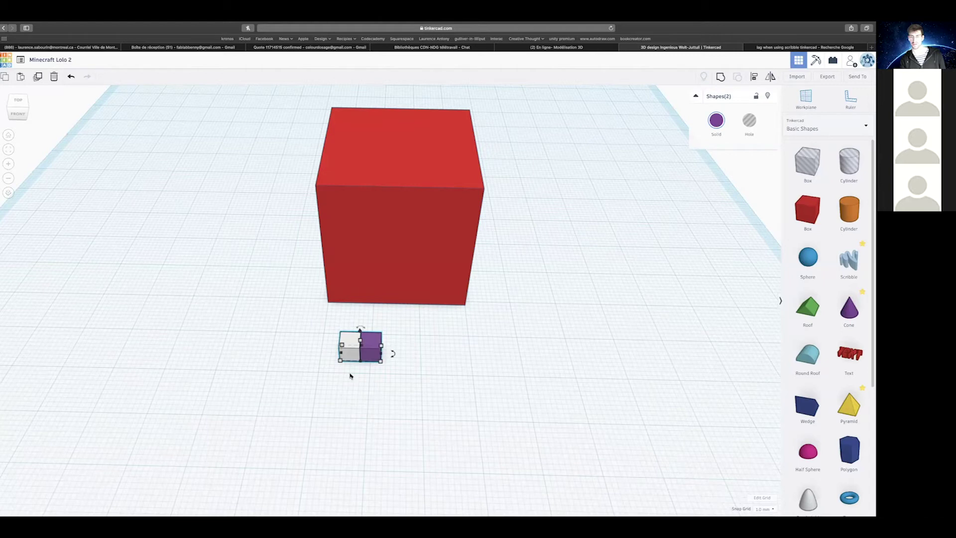
pyautogui.click(721, 77)
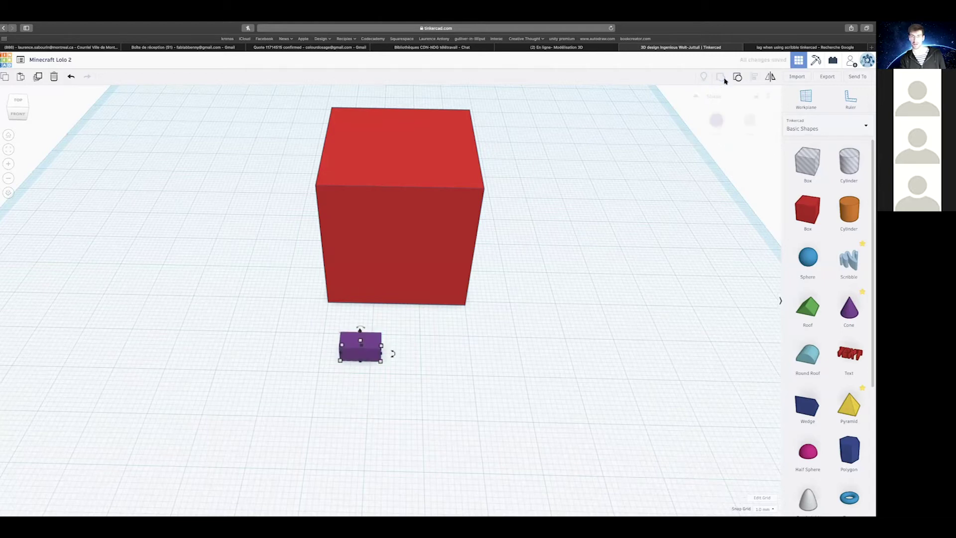
# Turn on Multicolor for the grouped cubes, and undo both the colour setting and the grouping.
pyautogui.scroll(-3, 417, 309)
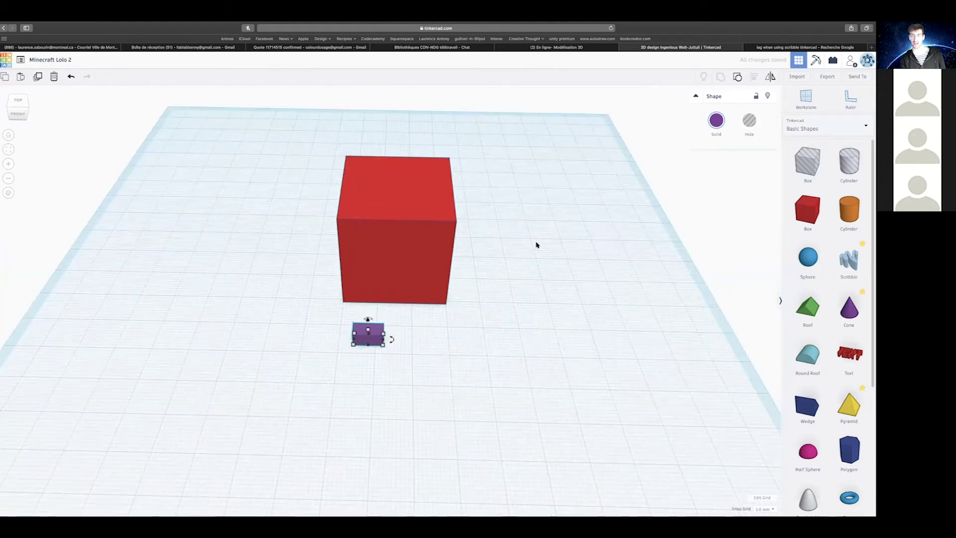
pyautogui.click(717, 127)
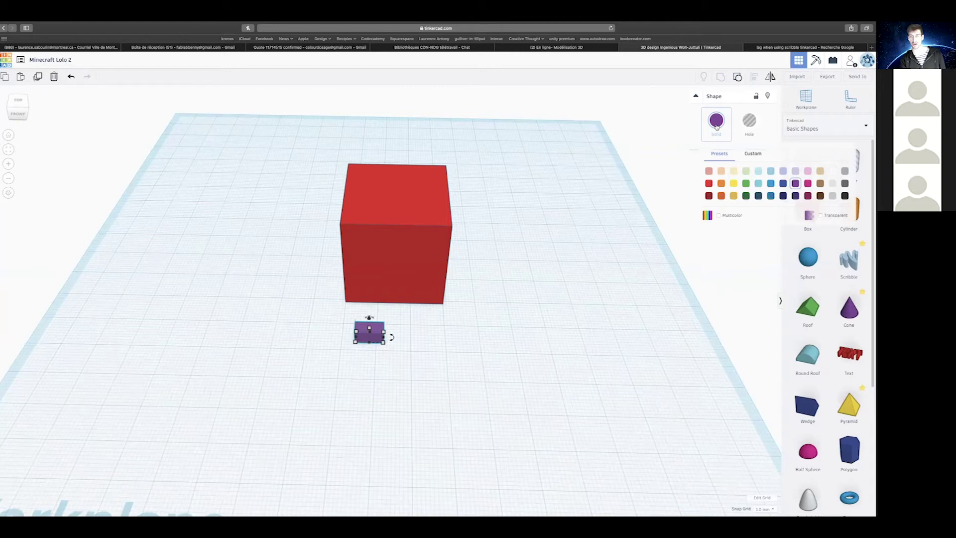
pyautogui.click(718, 216)
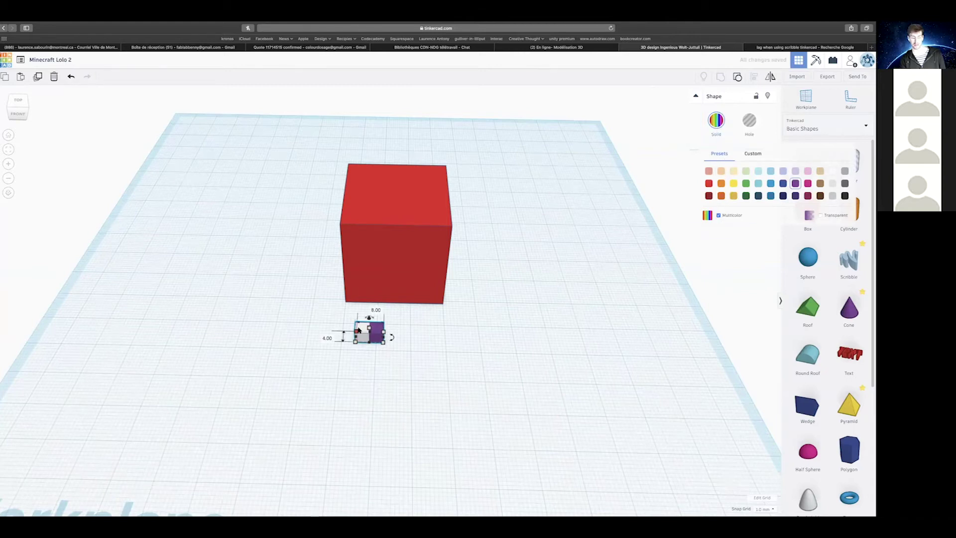
pyautogui.hotkey('ctrl', 'z')
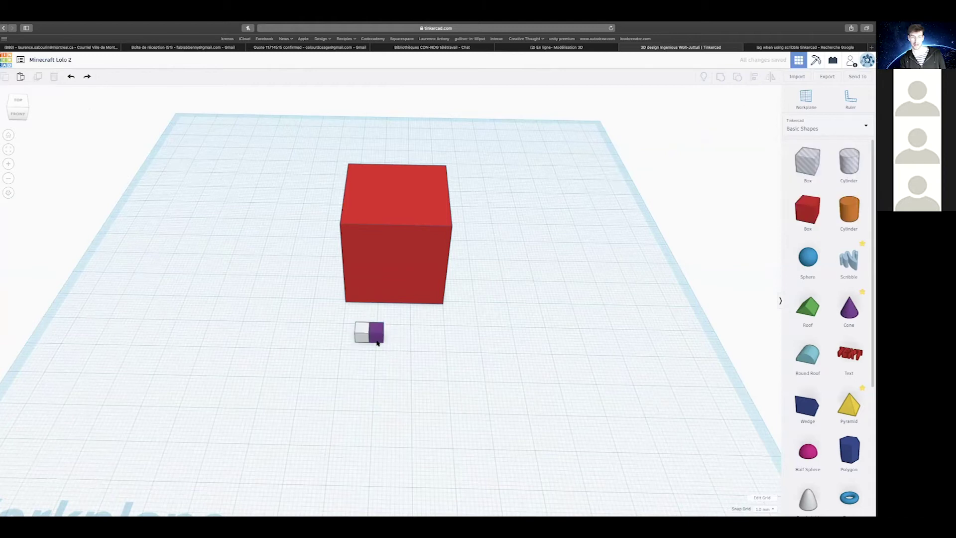
# Select the small white cube and add the purple cube to the selection.
pyautogui.scroll(-3, 411, 337)
pyautogui.scroll(3, 408, 337)
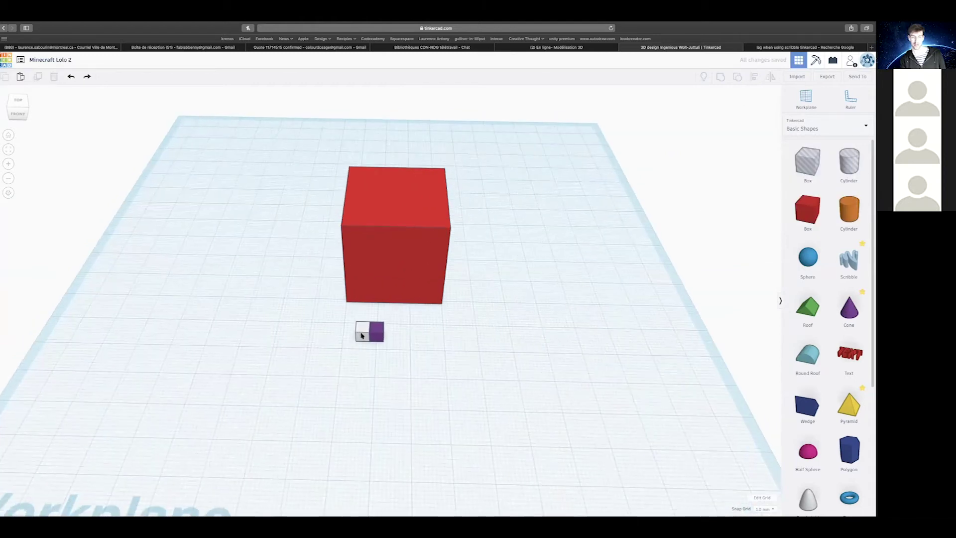
pyautogui.scroll(3, 362, 335)
pyautogui.click(348, 347)
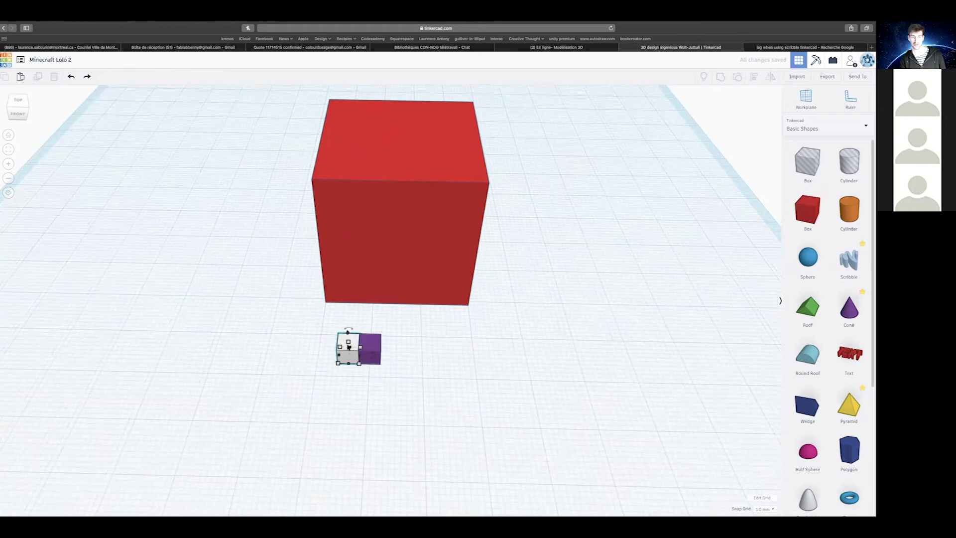
pyautogui.scroll(-1, 348, 348)
pyautogui.scroll(4, 349, 347)
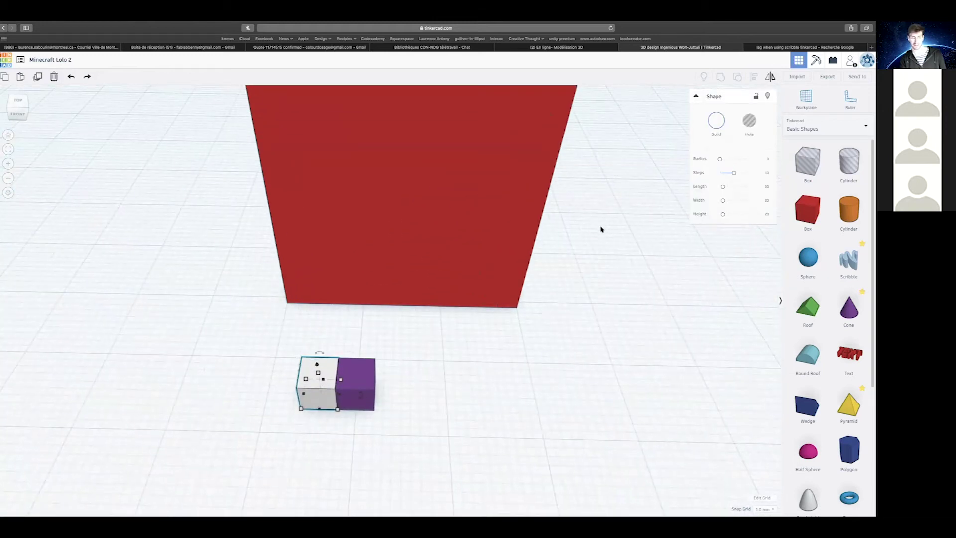
pyautogui.keyDown('shift'); pyautogui.click(357, 372); pyautogui.keyUp('shift')
pyautogui.moveTo(358, 372); pyautogui.dragTo(355, 367, button='right')
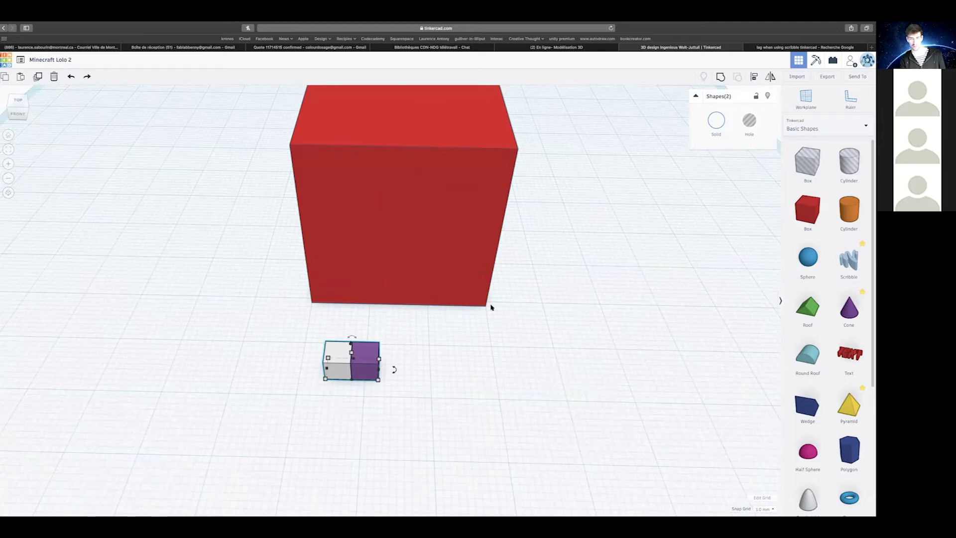
# Place a new red box beside the large red box, and delete it.
pyautogui.click(807, 210)
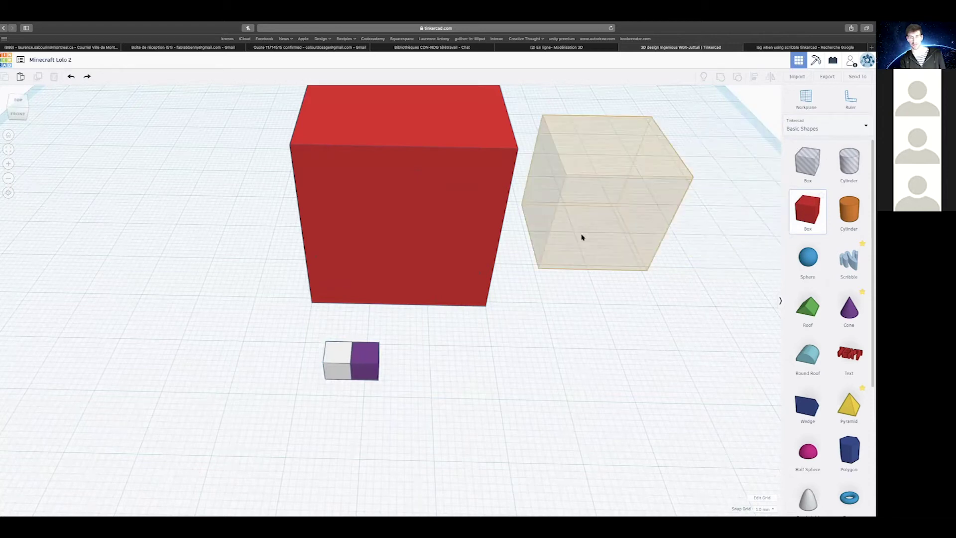
pyautogui.click(582, 237)
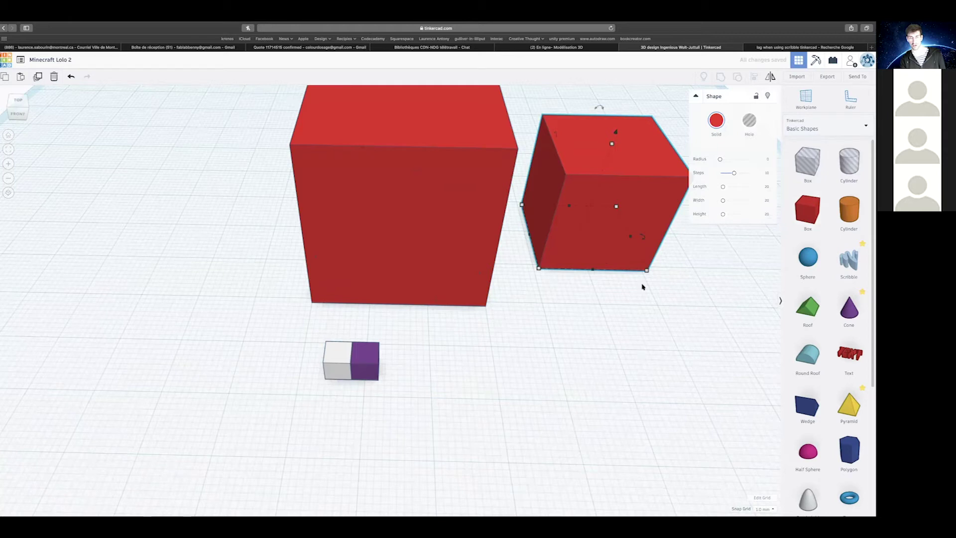
pyautogui.press('Delete')
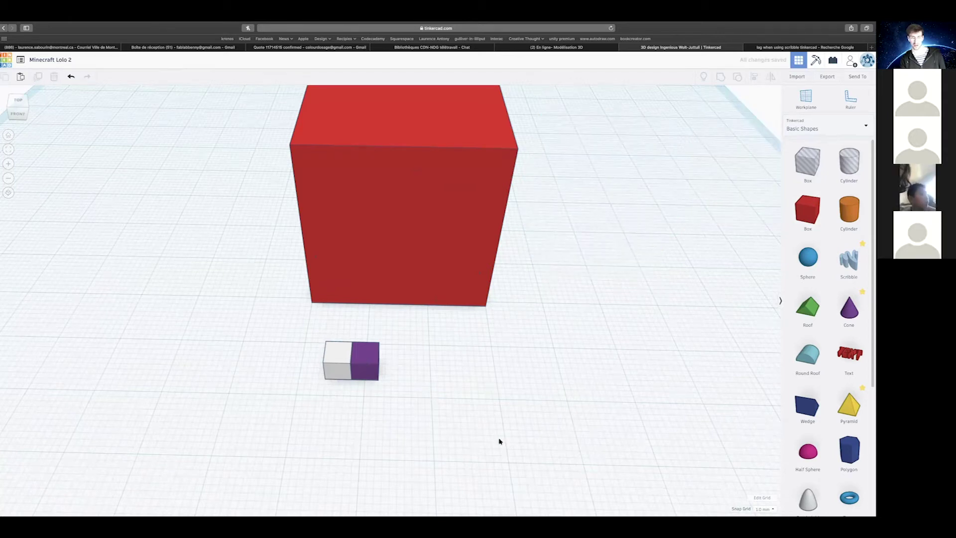
# Stop the participant's video in the online meeting.
pyautogui.rightClick(768, 474)
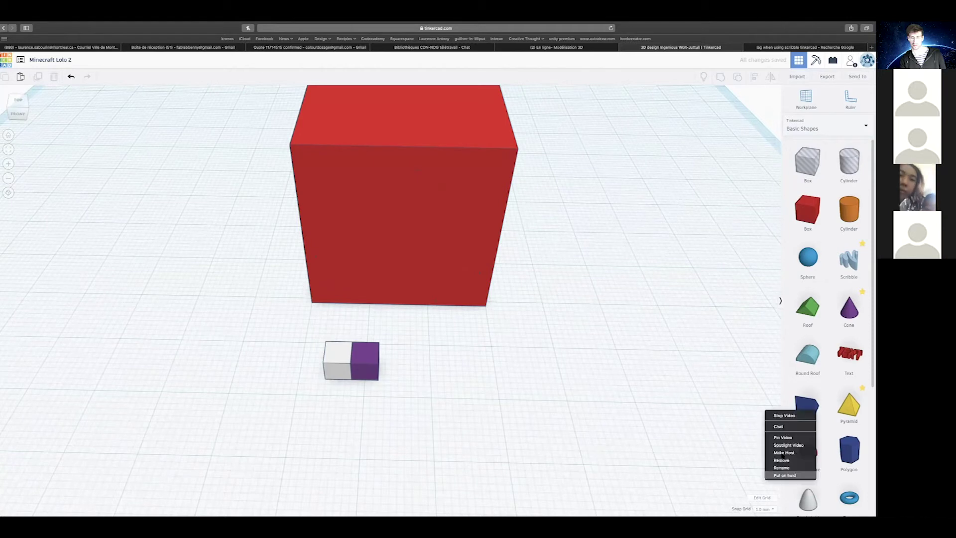
pyautogui.click(791, 416)
pyautogui.moveTo(299, 334); pyautogui.dragTo(391, 377)
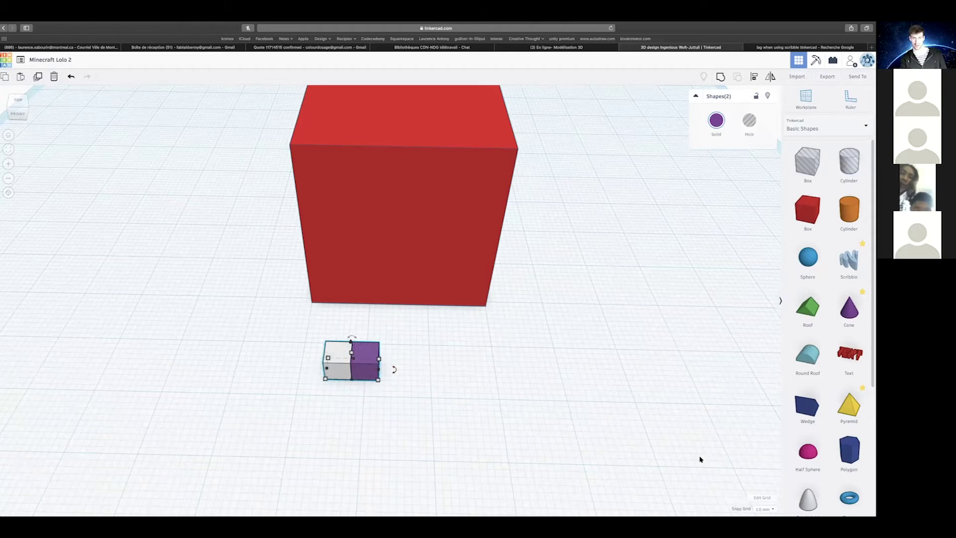
pyautogui.rightClick(767, 477)
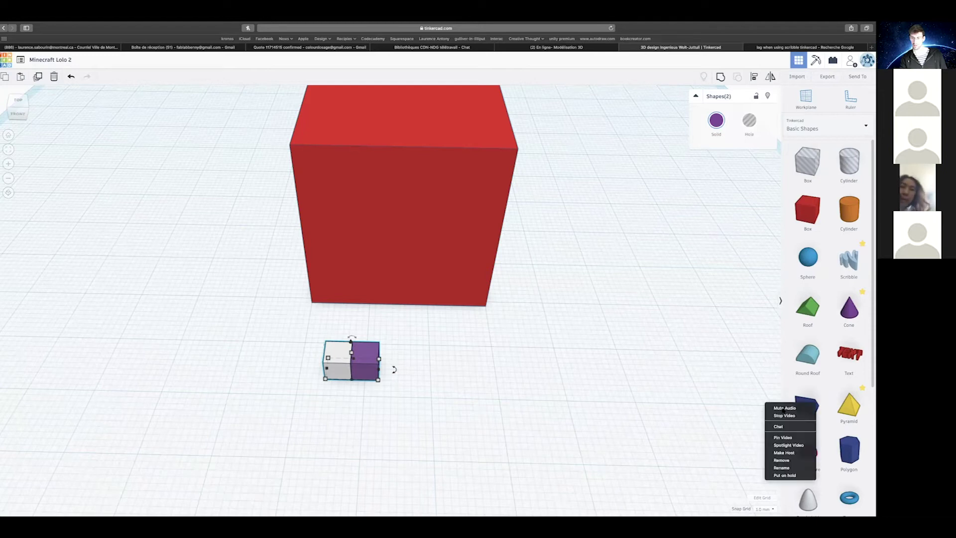
pyautogui.click(782, 416)
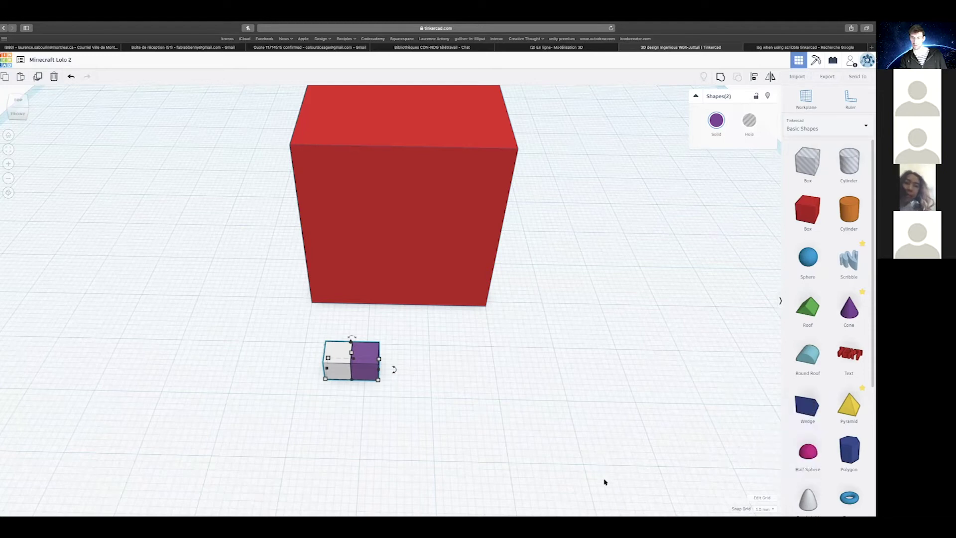
pyautogui.rightClick(769, 478)
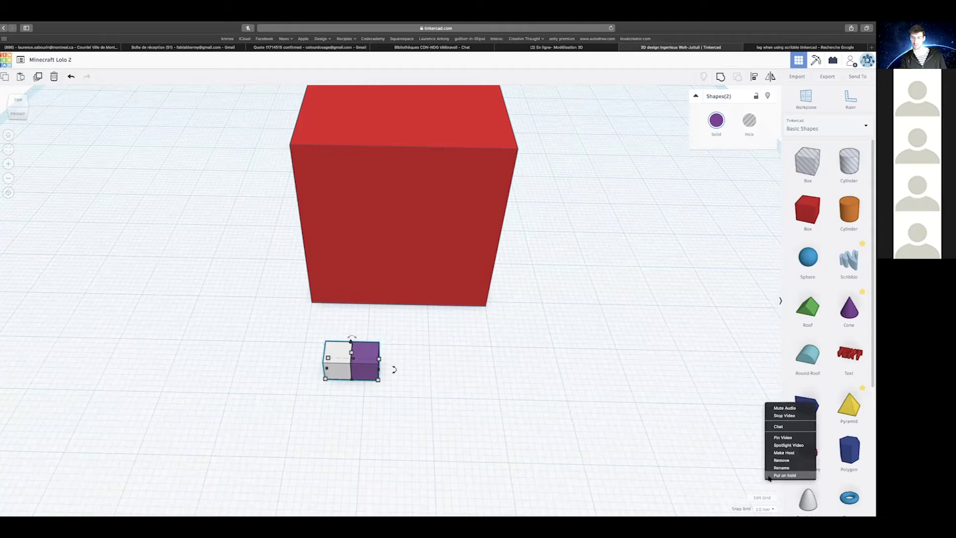
pyautogui.click(672, 414)
# Group the small white and purple cubes into one eye shape and turn on Multicolor for it.
pyautogui.click(305, 385)
pyautogui.click(378, 371)
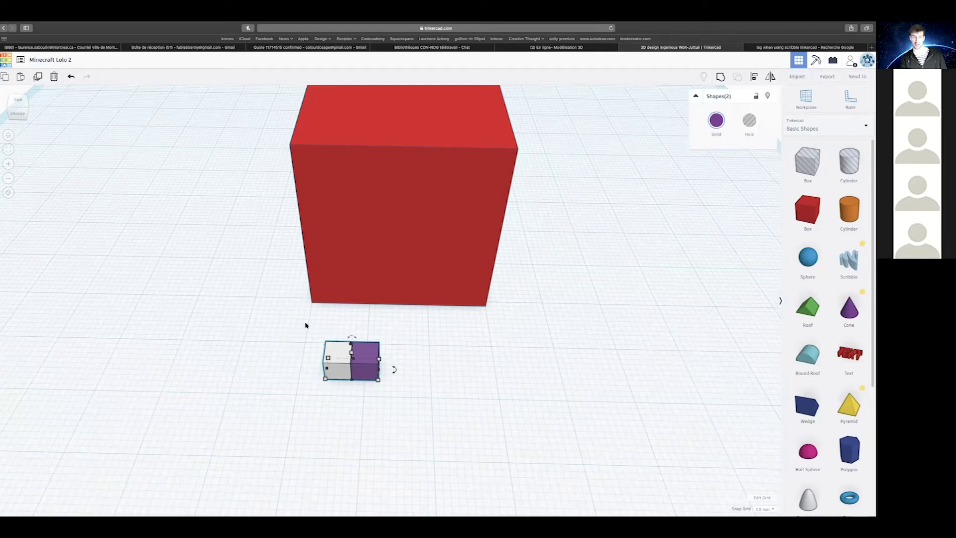
pyautogui.moveTo(306, 325); pyautogui.dragTo(416, 394)
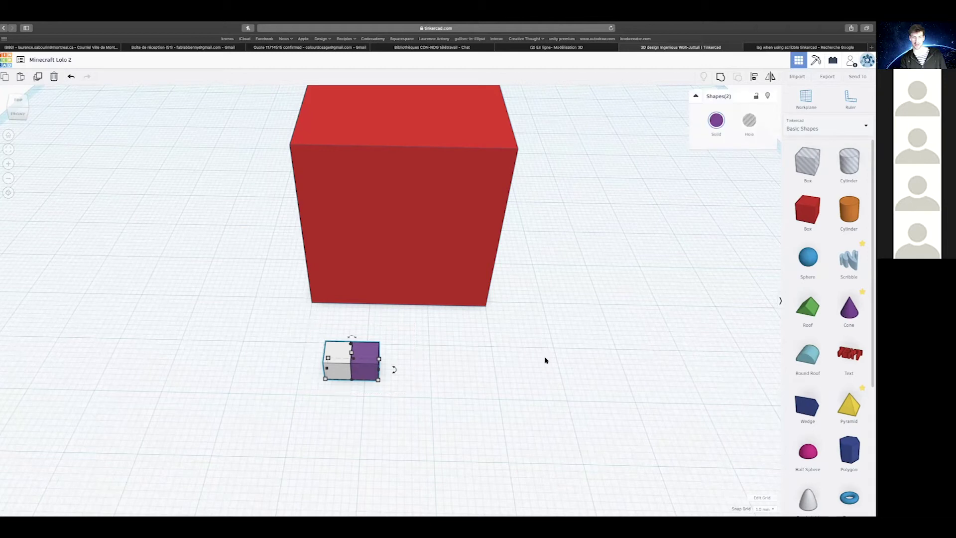
pyautogui.click(723, 77)
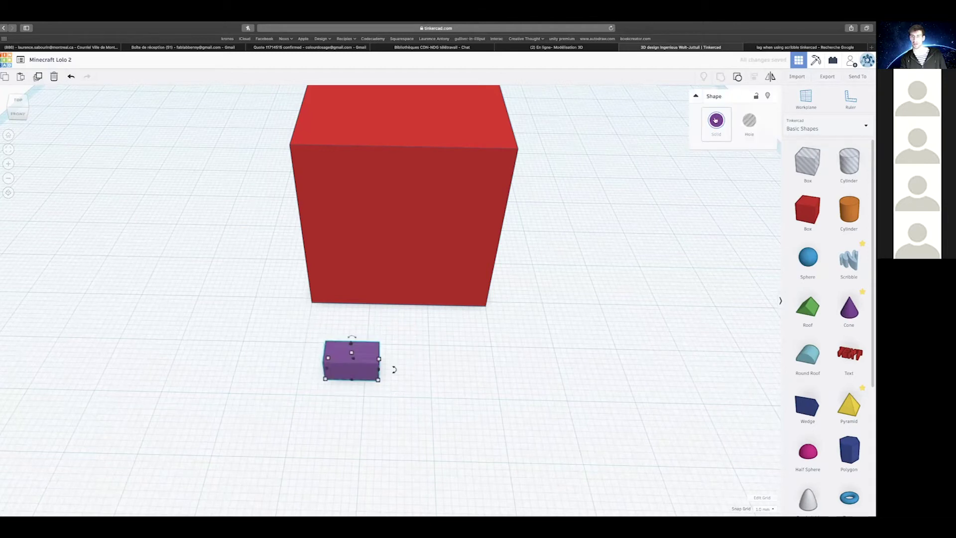
pyautogui.click(716, 121)
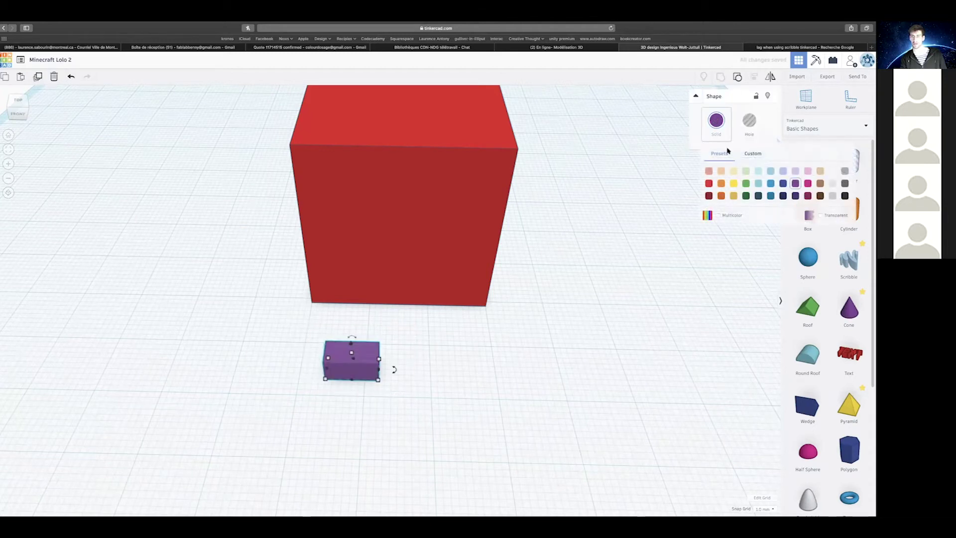
pyautogui.click(719, 215)
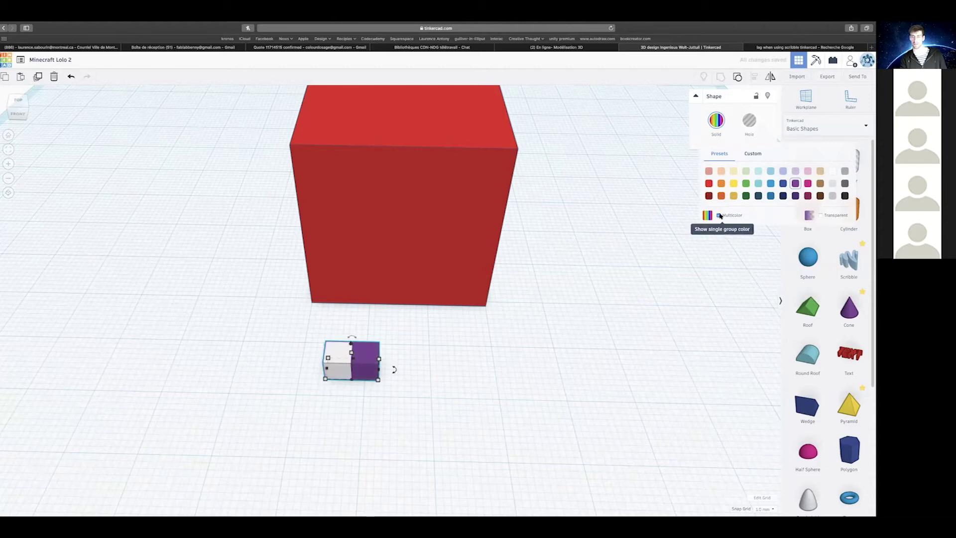
# Duplicate the eye shape beside the original in front of the head cube and mirror the copy sideways so both purple halves face inward.
pyautogui.moveTo(354, 307)
pyautogui.mouseDown(button='right')
pyautogui.moveTo(364, 297)
pyautogui.moveTo(367, 321)
pyautogui.mouseUp(button='right')
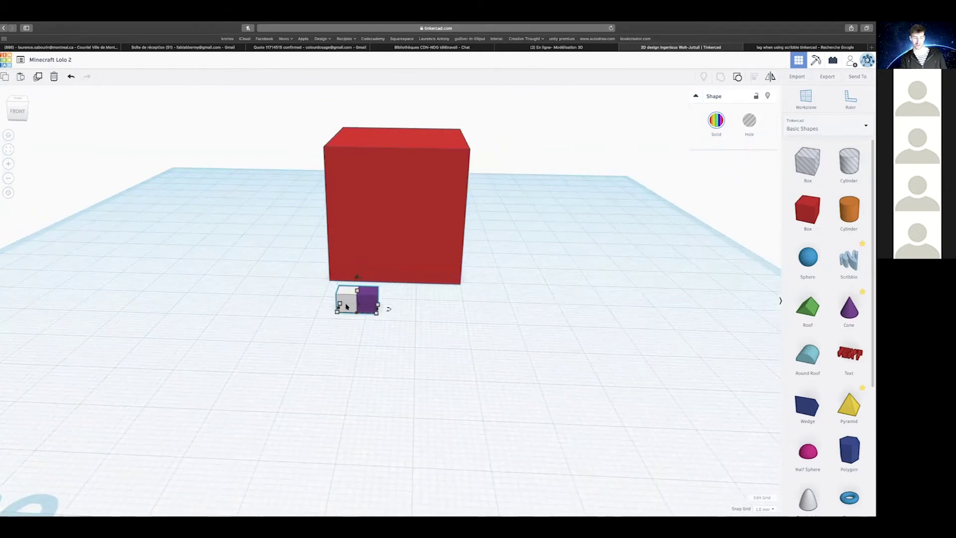
pyautogui.moveTo(373, 305); pyautogui.dragTo(362, 319, button='right')
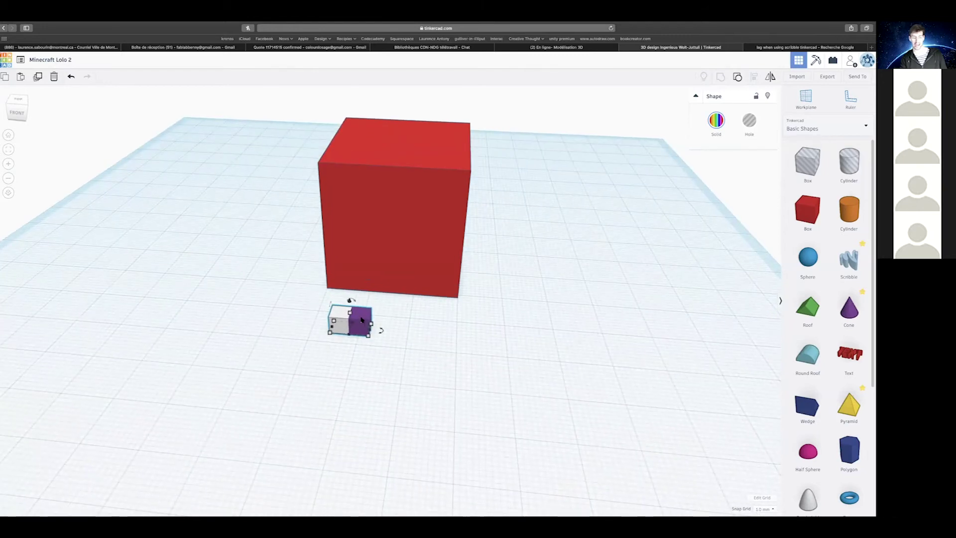
pyautogui.keyDown('alt'); pyautogui.moveTo(362, 319); pyautogui.dragTo(429, 327); pyautogui.keyUp('alt')
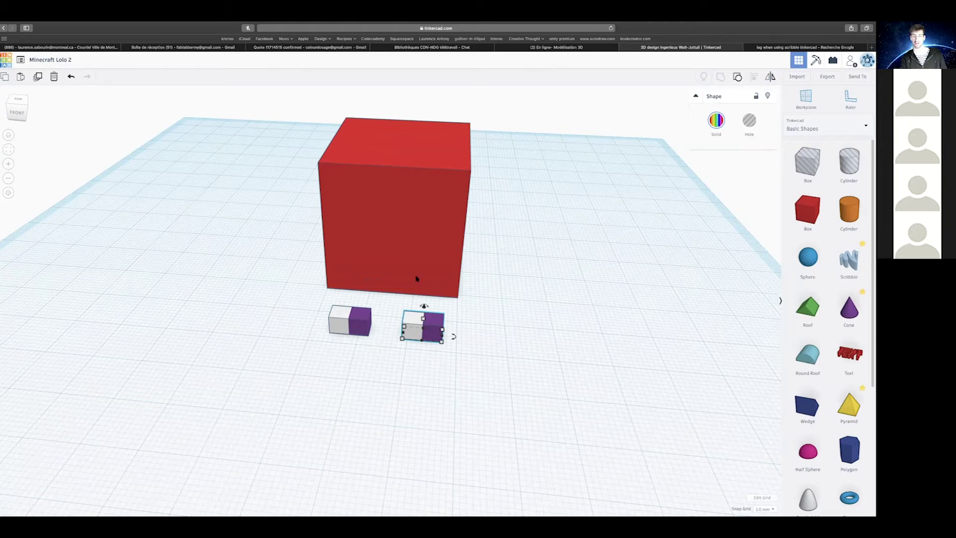
pyautogui.click(772, 76)
pyautogui.click(416, 349)
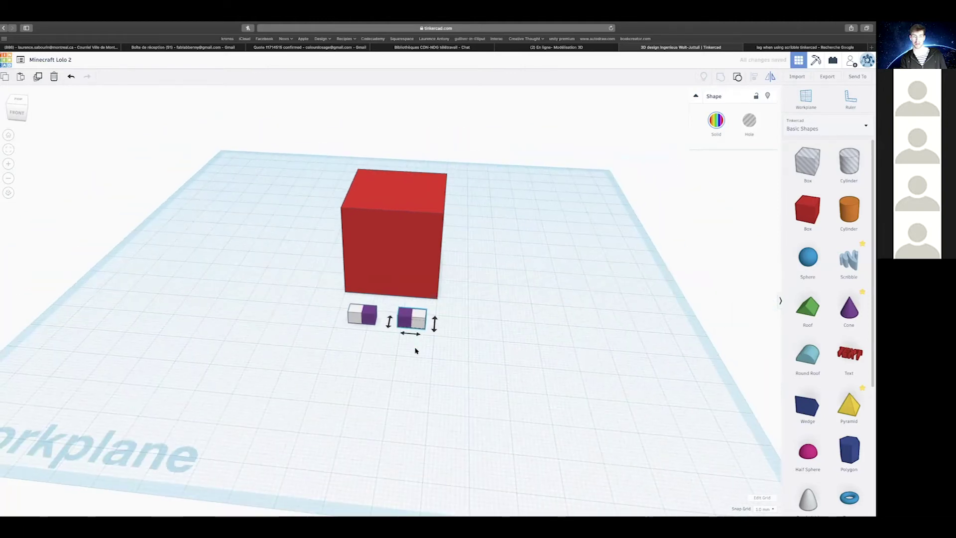
pyautogui.scroll(2, 415, 350)
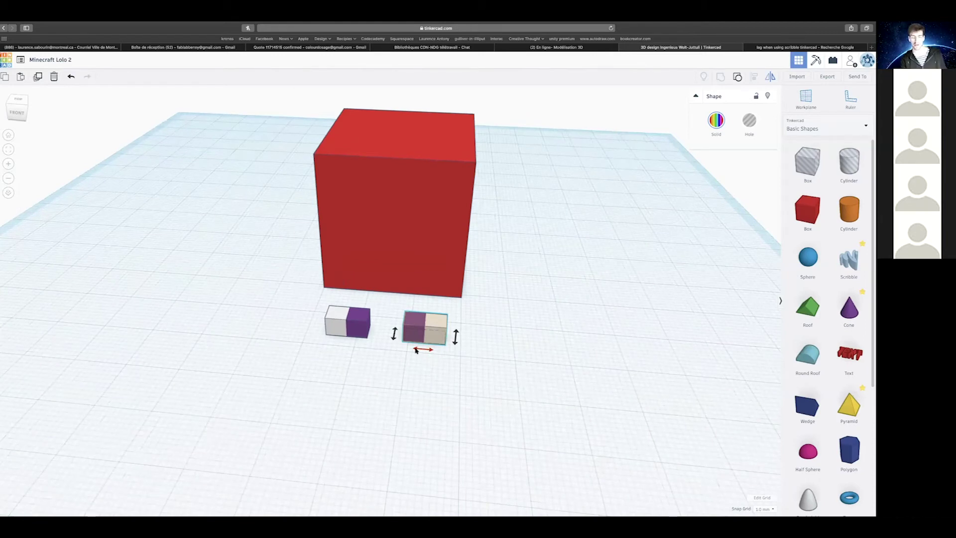
pyautogui.click(416, 351)
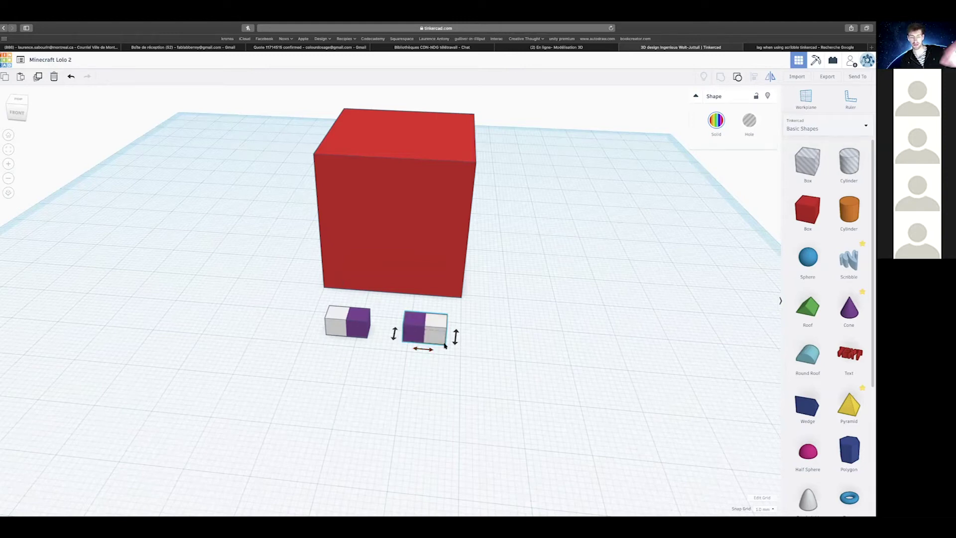
# Select both eye shapes and raise them 20 mm above the workplane in front of the head cube.
pyautogui.moveTo(310, 300); pyautogui.dragTo(450, 343)
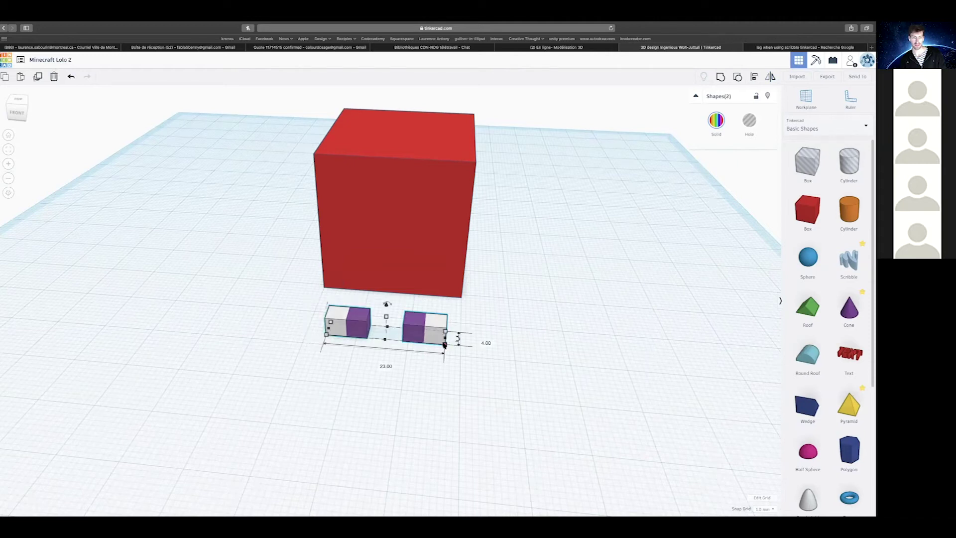
pyautogui.moveTo(445, 320); pyautogui.dragTo(398, 304, button='right')
pyautogui.click(326, 321)
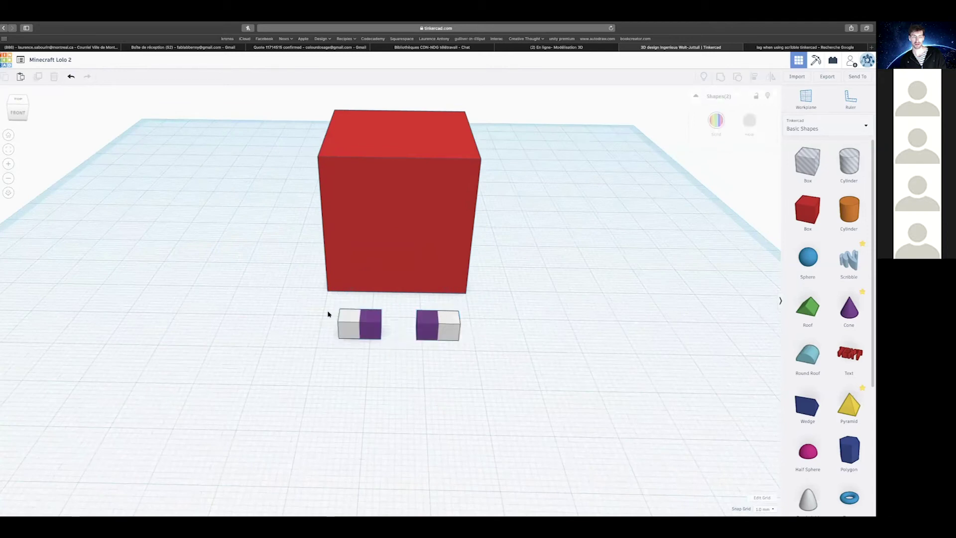
pyautogui.moveTo(329, 311); pyautogui.dragTo(368, 328)
pyautogui.moveTo(446, 339); pyautogui.dragTo(461, 341)
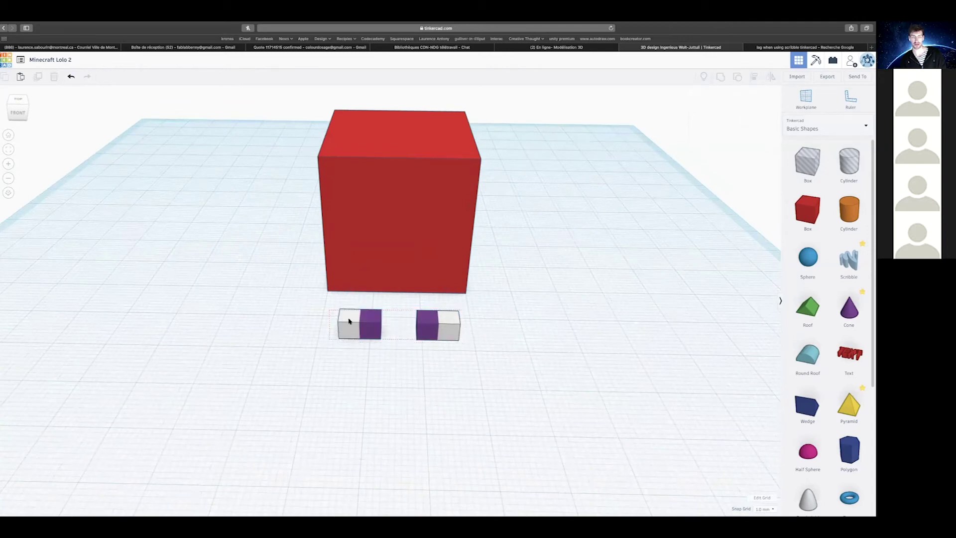
pyautogui.moveTo(327, 304); pyautogui.dragTo(499, 348)
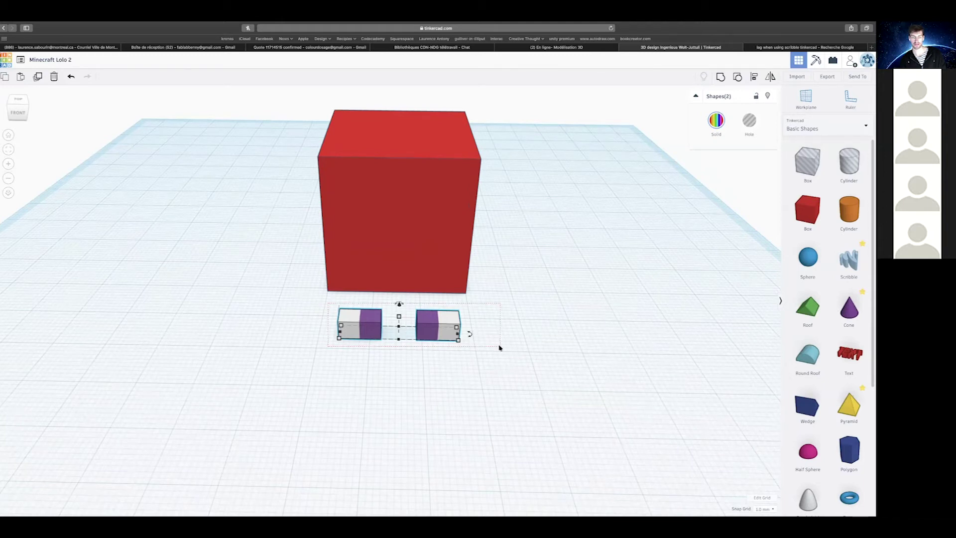
pyautogui.scroll(-3, 424, 324)
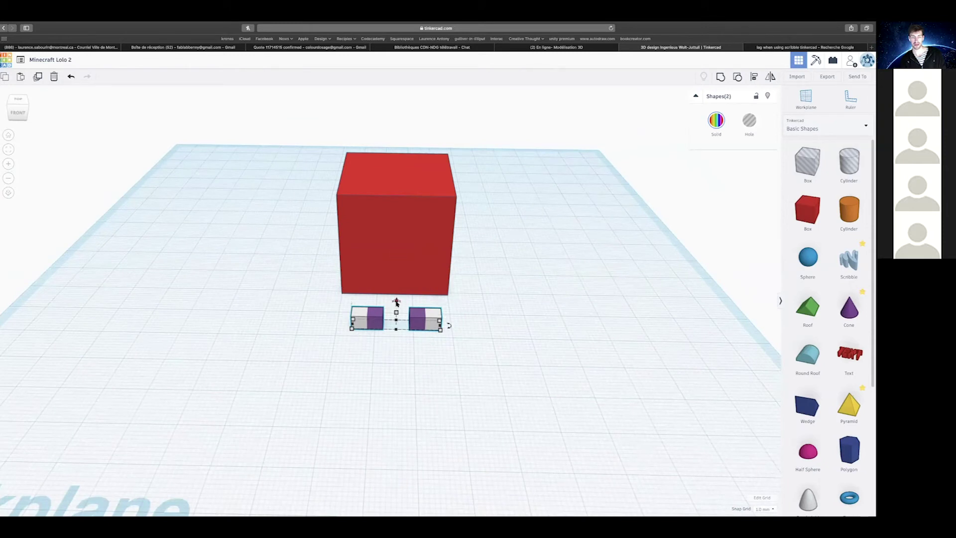
pyautogui.scroll(4, 396, 302)
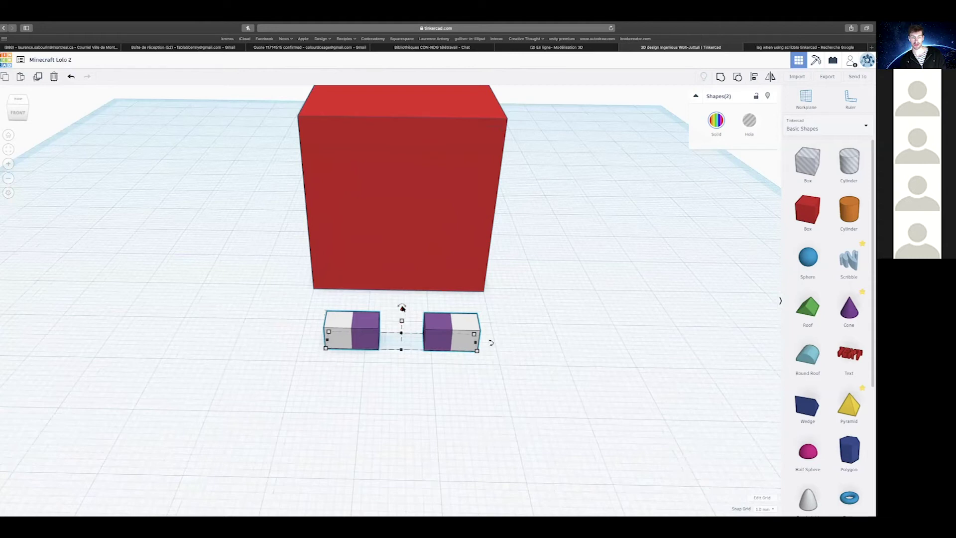
pyautogui.moveTo(403, 309); pyautogui.dragTo(389, 181)
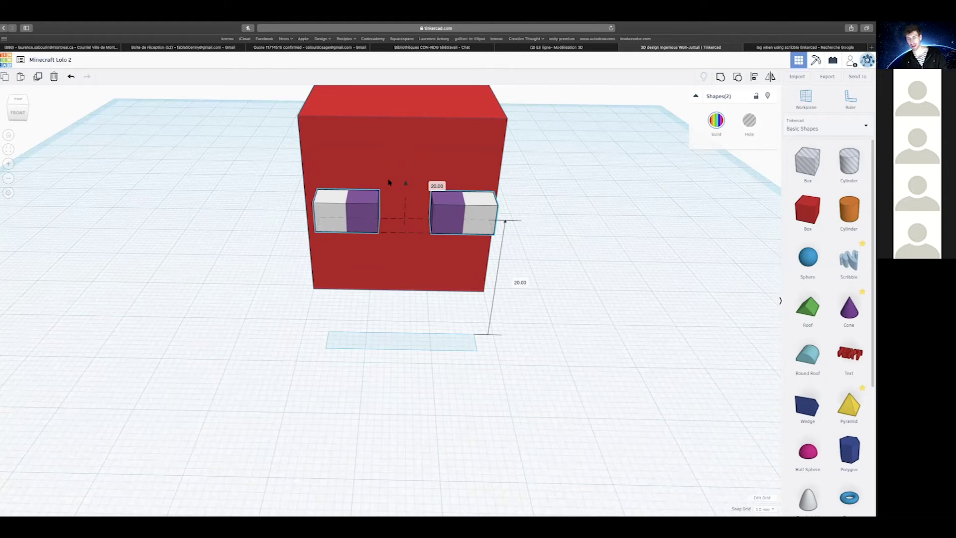
pyautogui.moveTo(390, 182); pyautogui.dragTo(388, 179)
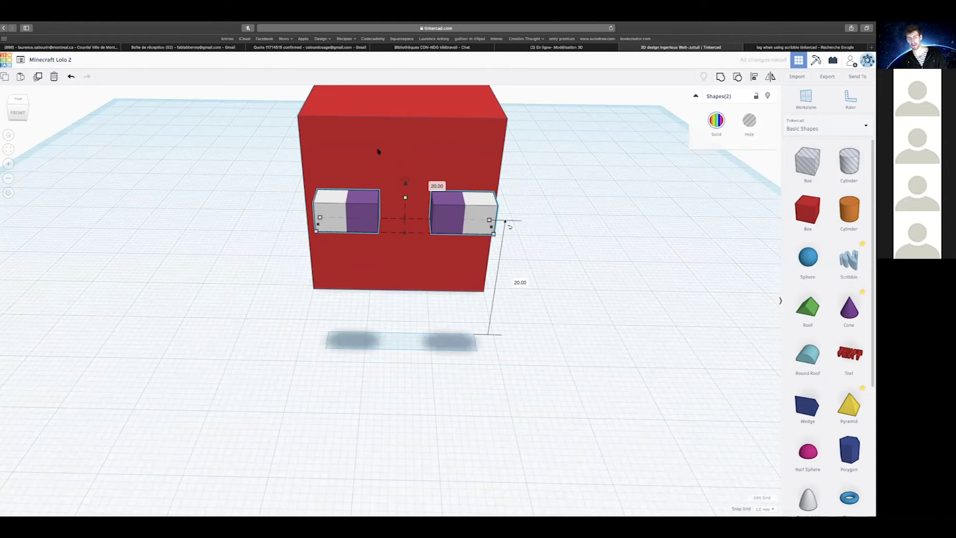
# Change the large red head cube's colour to the light brown preset.
pyautogui.click(343, 149)
pyautogui.moveTo(27, 203); pyautogui.dragTo(403, 263, button='right')
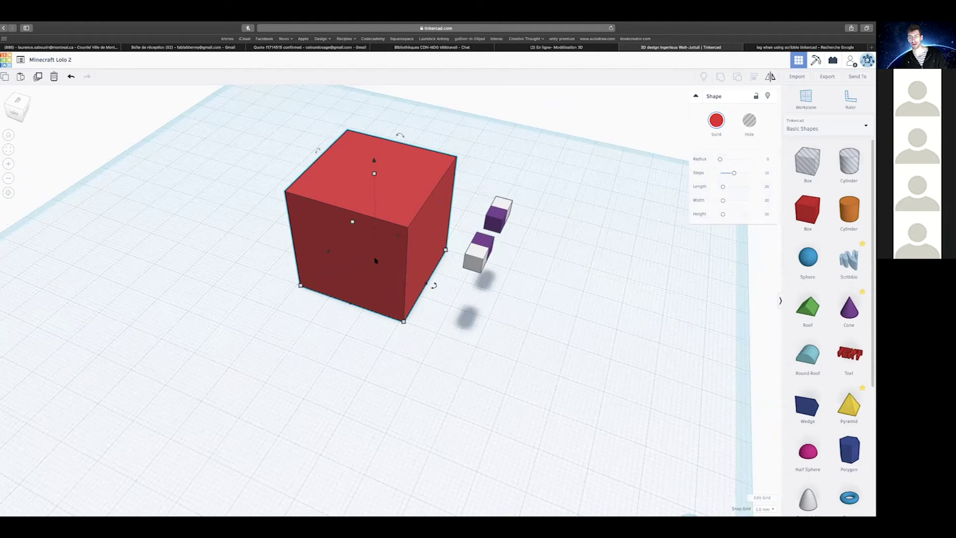
pyautogui.scroll(3, 398, 252)
pyautogui.scroll(-2, 398, 253)
pyautogui.click(705, 133)
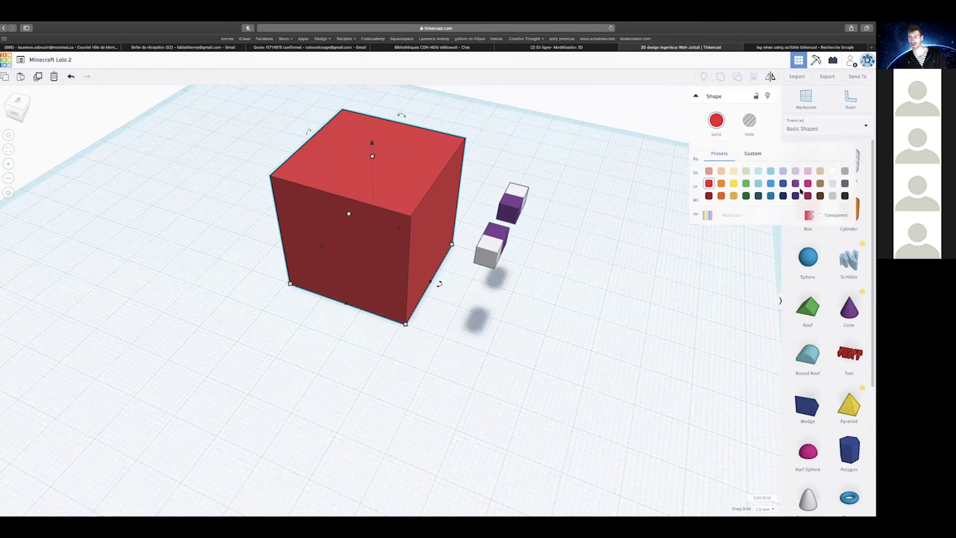
pyautogui.click(821, 183)
# Group the two eyes into one shape and move it 13 mm back into the head's front face.
pyautogui.moveTo(671, 227); pyautogui.dragTo(506, 268, button='right')
pyautogui.moveTo(541, 349); pyautogui.dragTo(542, 348)
pyautogui.moveTo(543, 348); pyautogui.dragTo(428, 199, button='right')
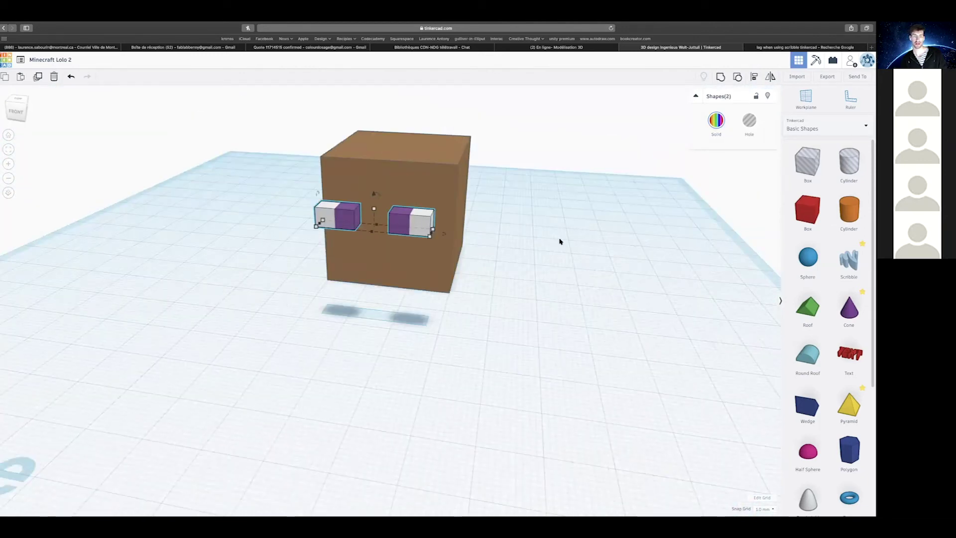
pyautogui.moveTo(626, 241); pyautogui.dragTo(664, 261, button='right')
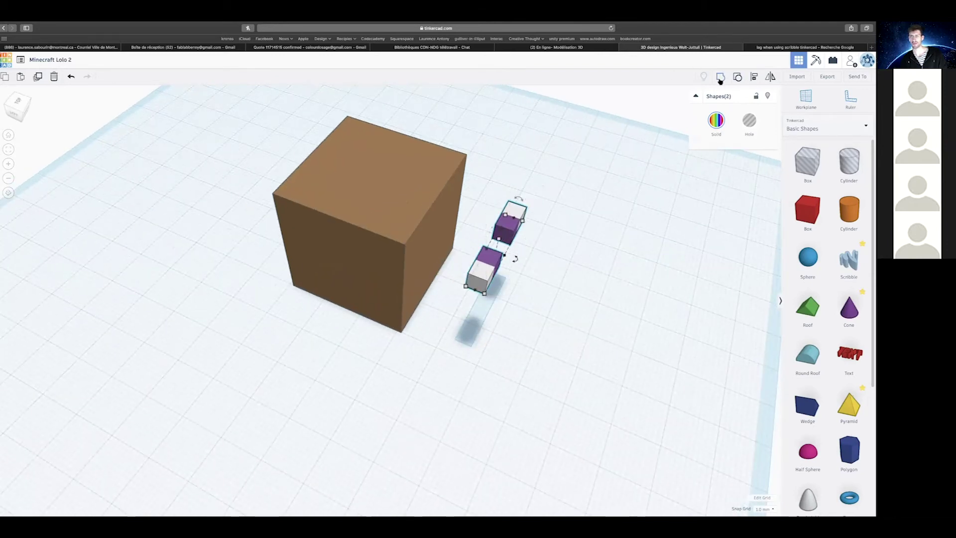
pyautogui.click(721, 77)
pyautogui.moveTo(554, 199); pyautogui.dragTo(428, 247, button='right')
pyautogui.moveTo(427, 247); pyautogui.dragTo(436, 222)
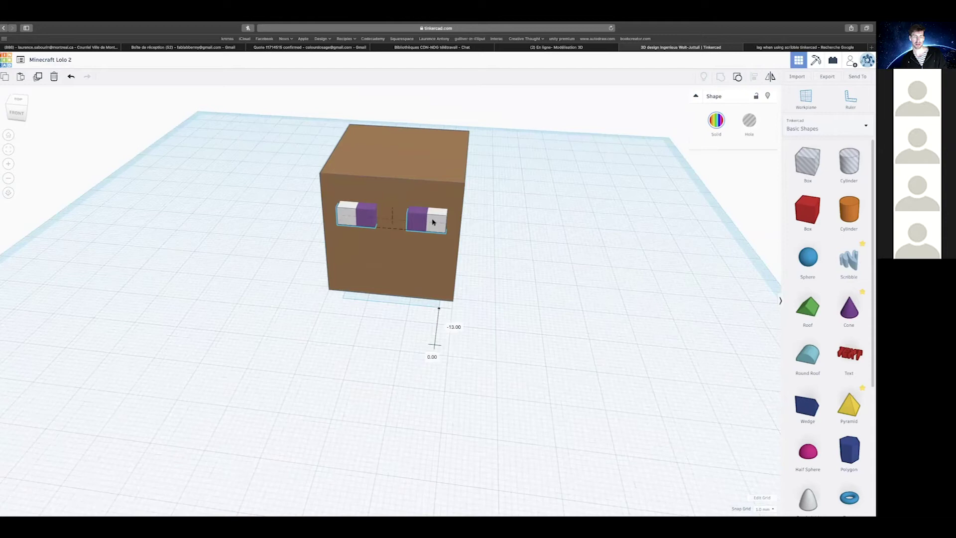
# Lower the grouped eyes by 3 mm to a height of 17 mm and shift them 1 mm sideways toward the centre of the face.
pyautogui.moveTo(393, 198); pyautogui.dragTo(388, 210)
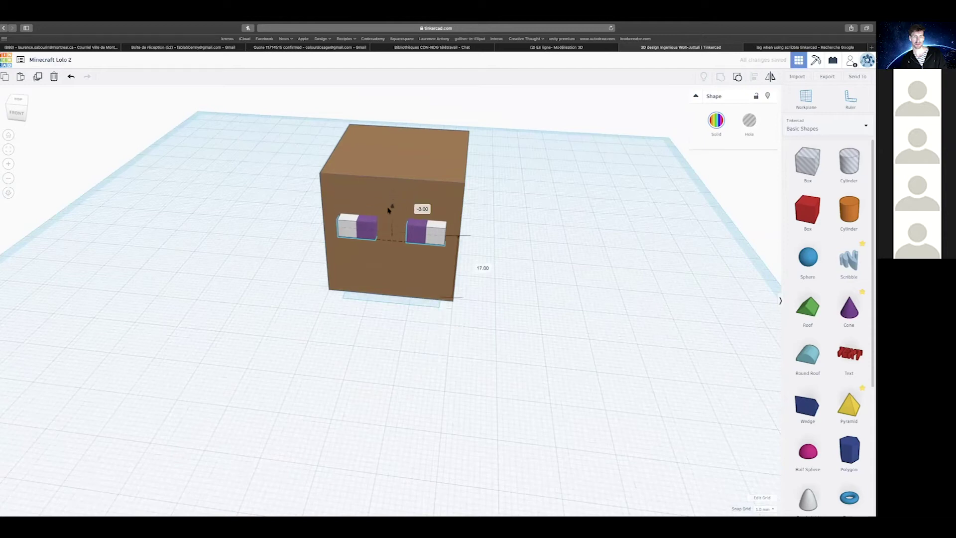
pyautogui.moveTo(389, 210); pyautogui.dragTo(435, 204, button='right')
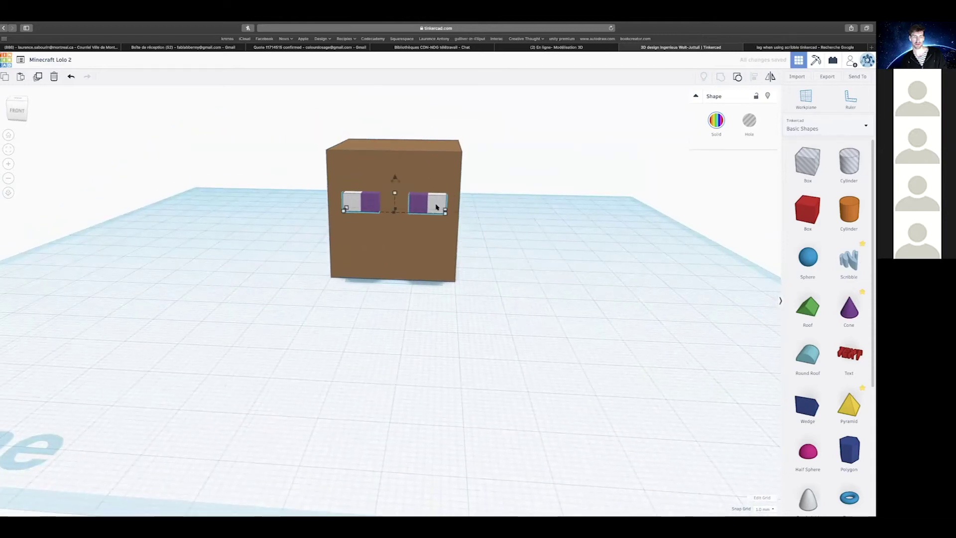
pyautogui.moveTo(436, 207); pyautogui.dragTo(433, 207)
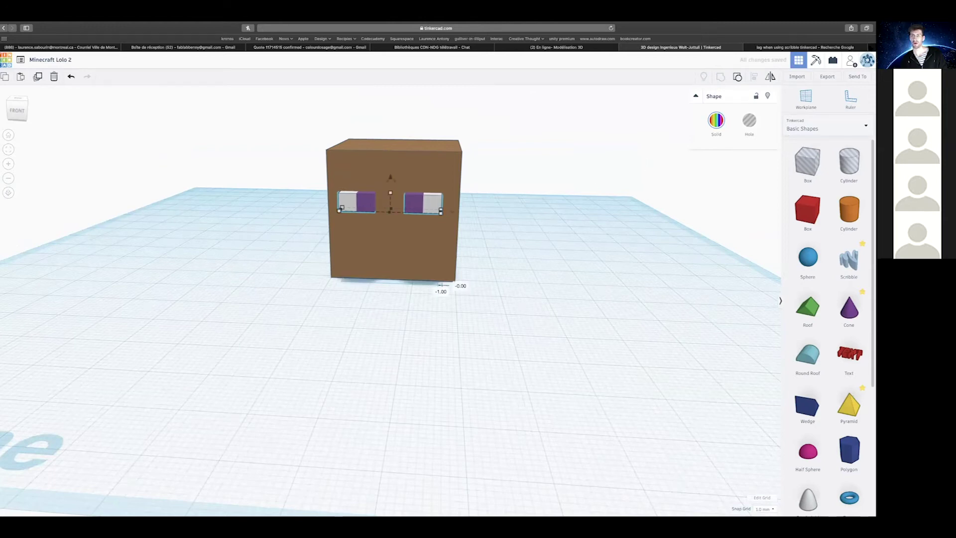
# Search the web for "minecraft" images in a new browser tab and open the Facebook picture of the character running among bees.
pyautogui.press('super+t')
pyautogui.write('minecraft')
pyautogui.press('Return')
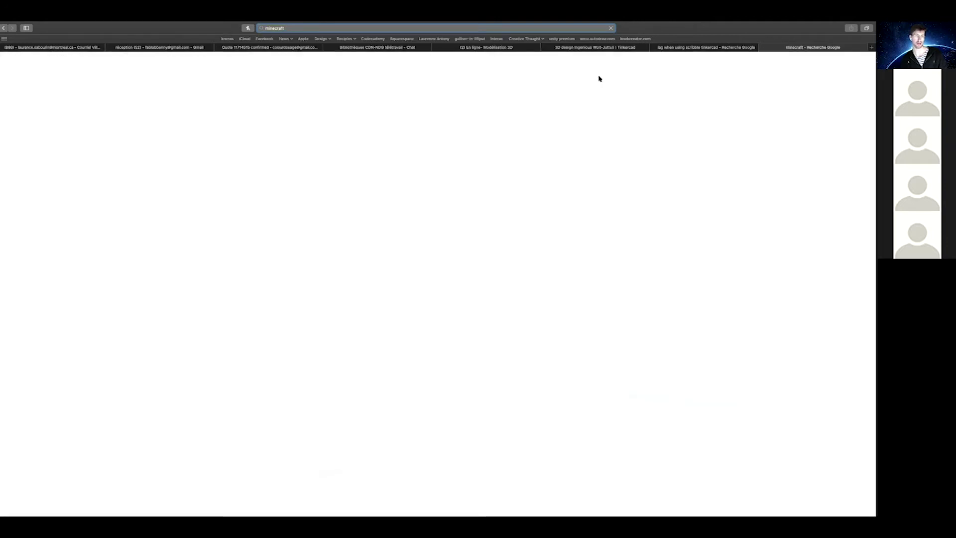
pyautogui.click(98, 85)
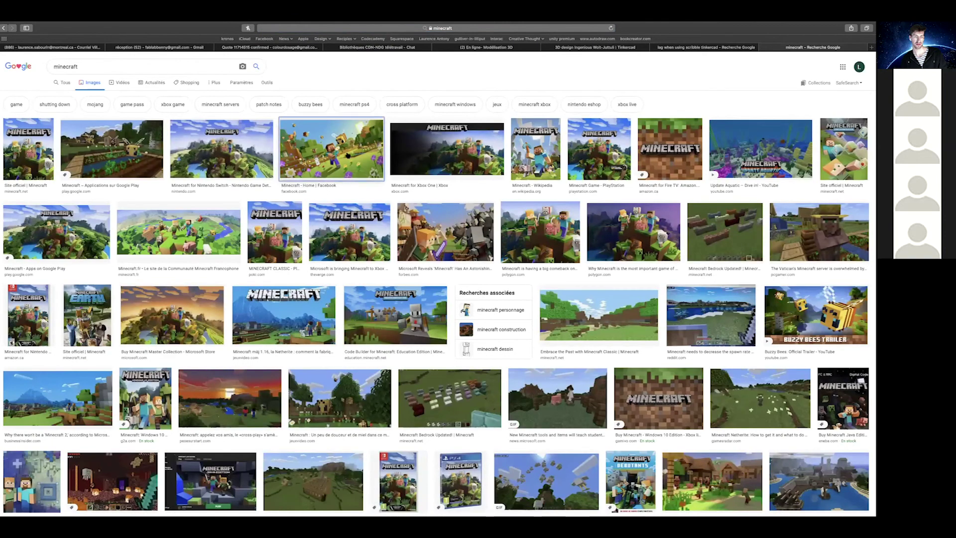
pyautogui.click(348, 156)
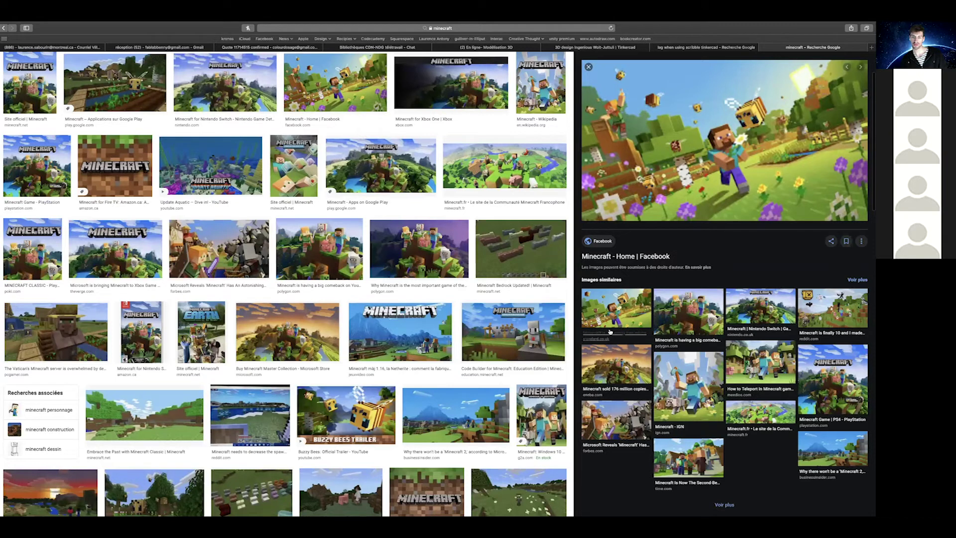
# Open the Minecraft Windows 10 Edition cover picture from the image results and return to the 3D design.
pyautogui.click(539, 410)
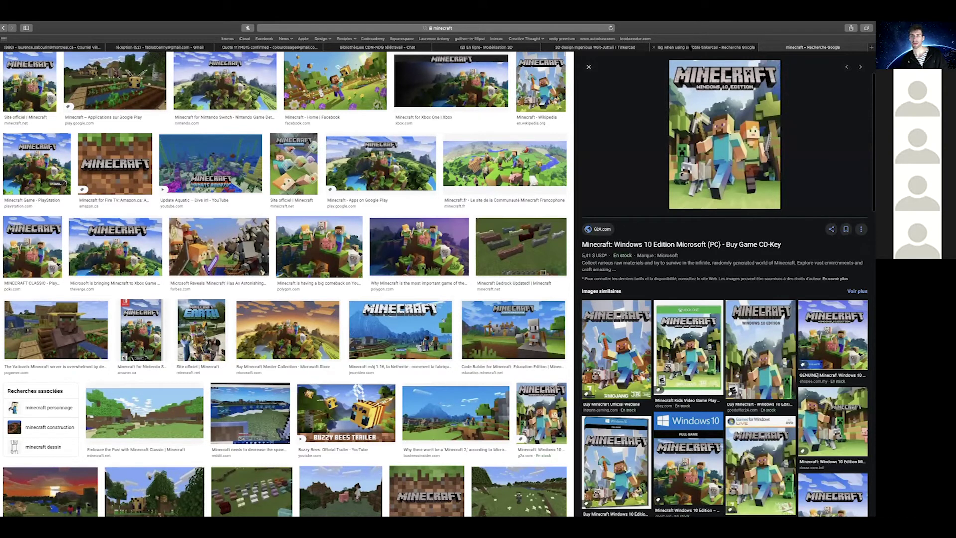
pyautogui.click(689, 47)
pyautogui.click(595, 47)
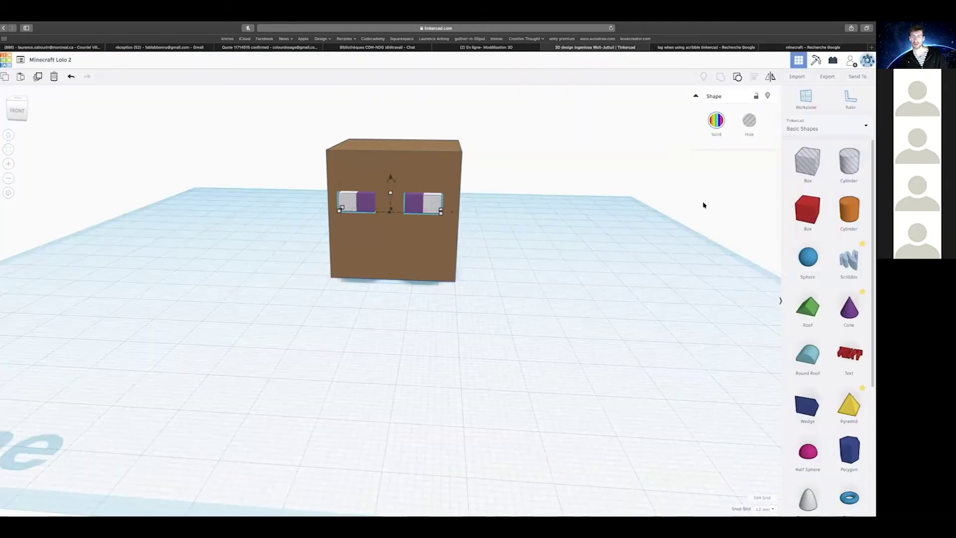
# Add two small red boxes and place one on the face as a nose, centred below the eyes at a height of 11 mm.
pyautogui.moveTo(805, 214); pyautogui.dragTo(403, 304)
pyautogui.moveTo(402, 216)
pyautogui.keyDown('shift'); pyautogui.mouseDown()
pyautogui.moveTo(393, 288)
pyautogui.moveTo(684, 282)
pyautogui.moveTo(746, 267)
pyautogui.moveTo(346, 331)
pyautogui.moveTo(394, 299)
pyautogui.moveTo(427, 297)
pyautogui.moveTo(384, 280)
pyautogui.moveTo(393, 221)
pyautogui.mouseUp(); pyautogui.keyUp('shift')
pyautogui.hotkey('ctrl', 'd')
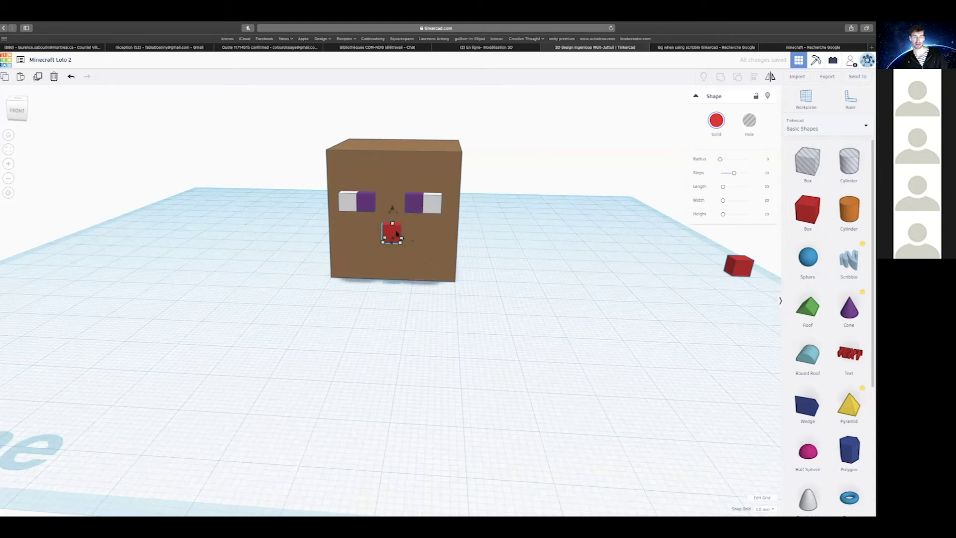
pyautogui.moveTo(398, 232); pyautogui.dragTo(395, 232)
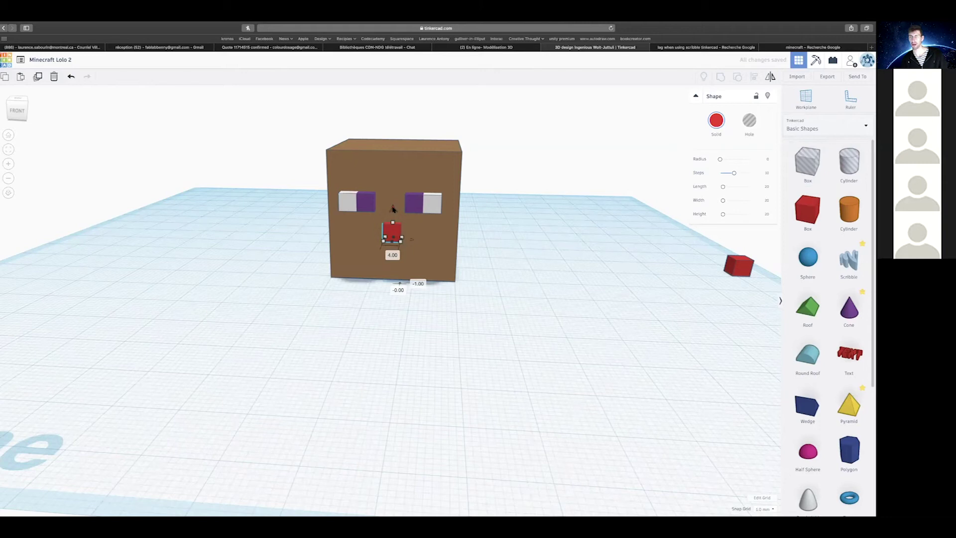
pyautogui.moveTo(393, 207); pyautogui.dragTo(392, 203)
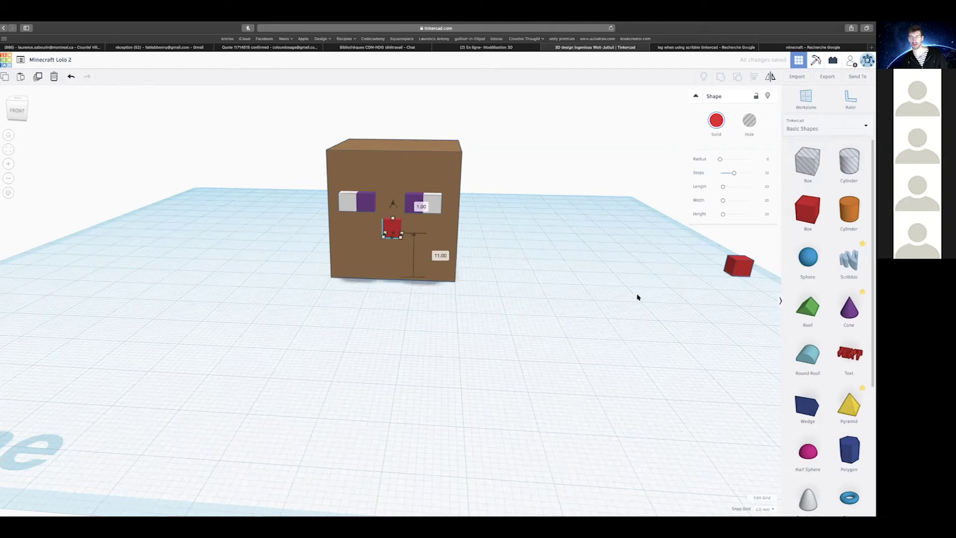
# Move the spare small red box in front of the head and place a duplicate directly beside it, checking the reference picture.
pyautogui.moveTo(741, 270); pyautogui.dragTo(367, 299)
pyautogui.scroll(-1, 369, 299)
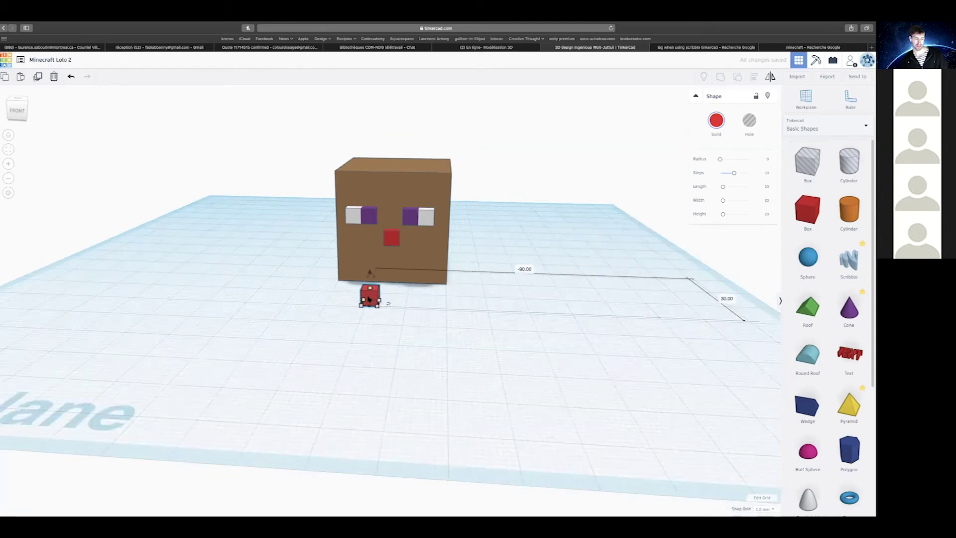
pyautogui.scroll(-1, 369, 299)
pyautogui.scroll(4, 369, 299)
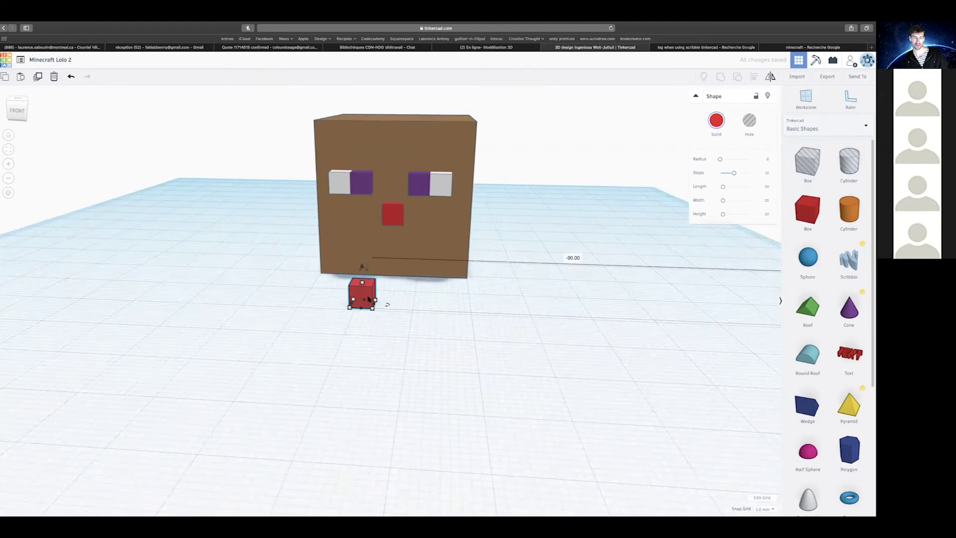
pyautogui.scroll(2, 368, 298)
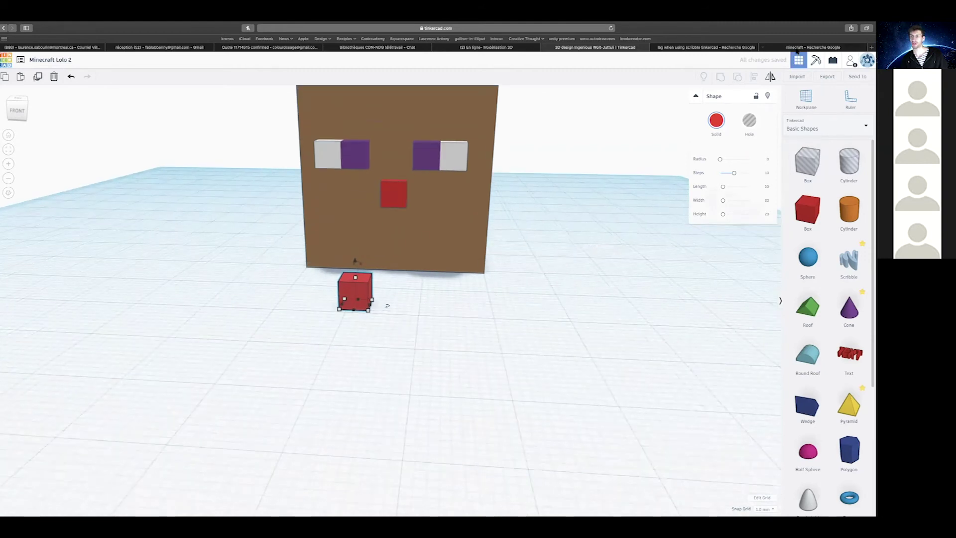
pyautogui.click(797, 48)
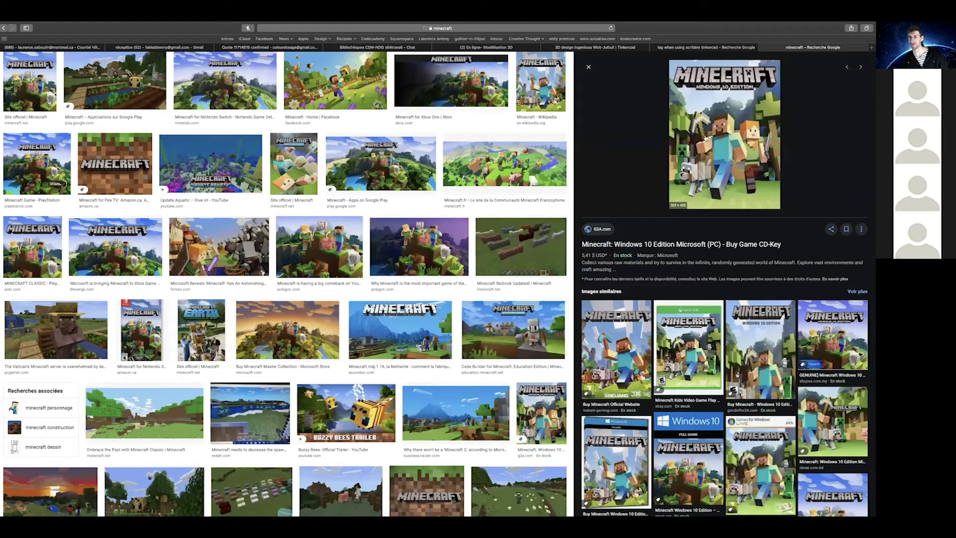
pyautogui.click(579, 47)
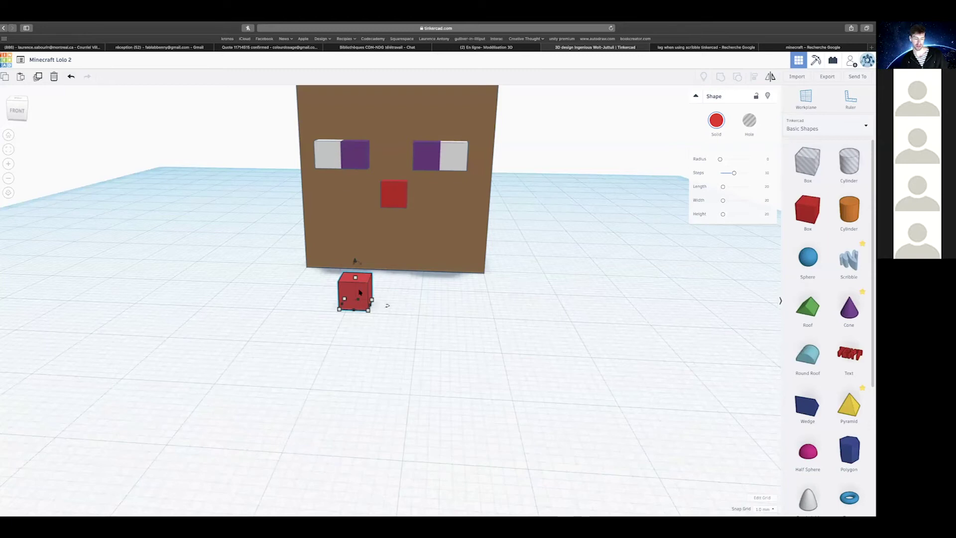
pyautogui.keyDown('alt'); pyautogui.moveTo(363, 292); pyautogui.dragTo(387, 293); pyautogui.keyUp('alt')
pyautogui.moveTo(501, 307); pyautogui.dragTo(514, 297, button='right')
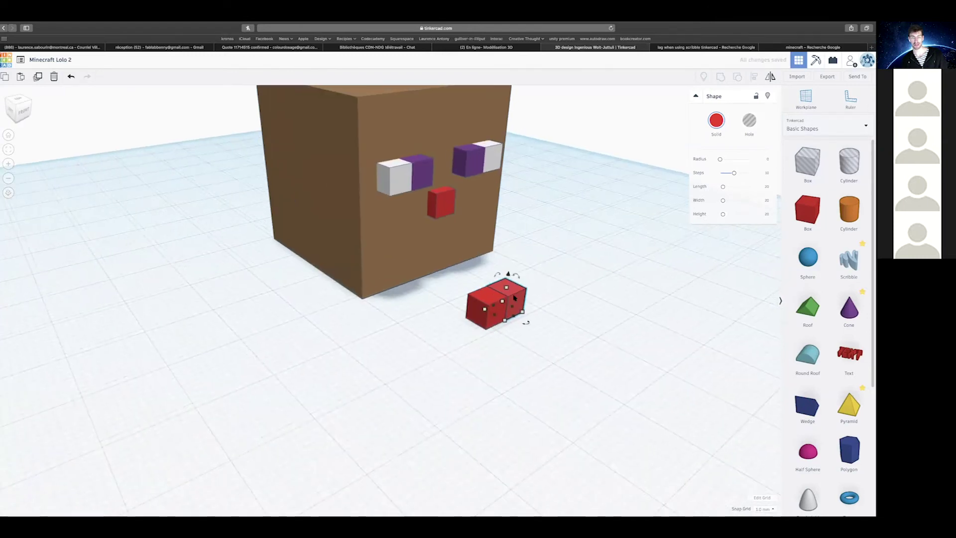
# Group the two adjoining red boxes in front of the head and give the group the light red preset colour.
pyautogui.click(468, 275)
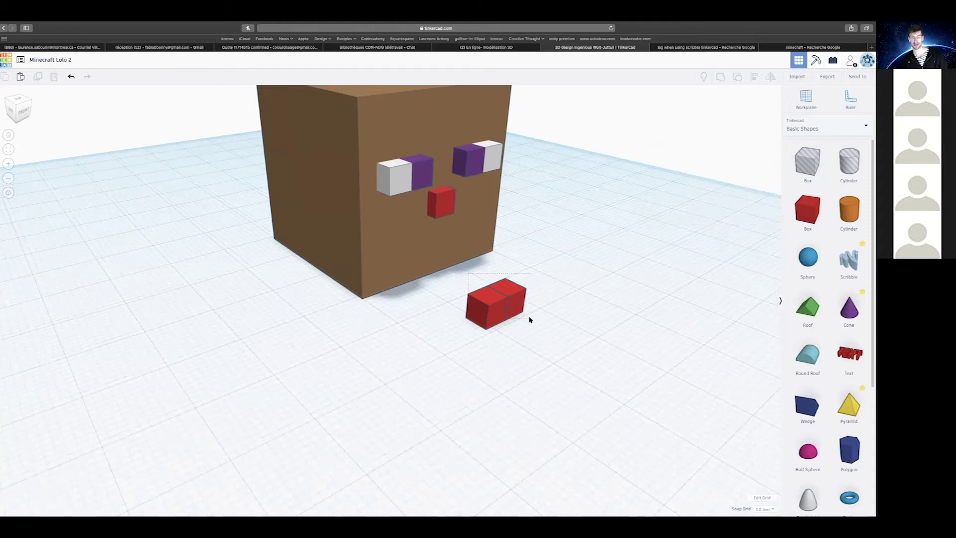
pyautogui.moveTo(547, 329); pyautogui.dragTo(547, 329)
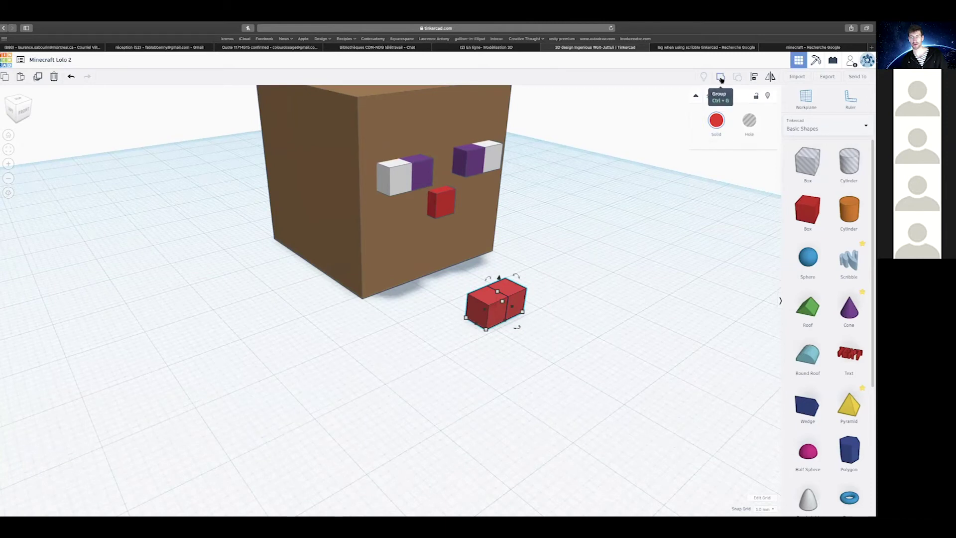
pyautogui.click(721, 78)
pyautogui.click(716, 120)
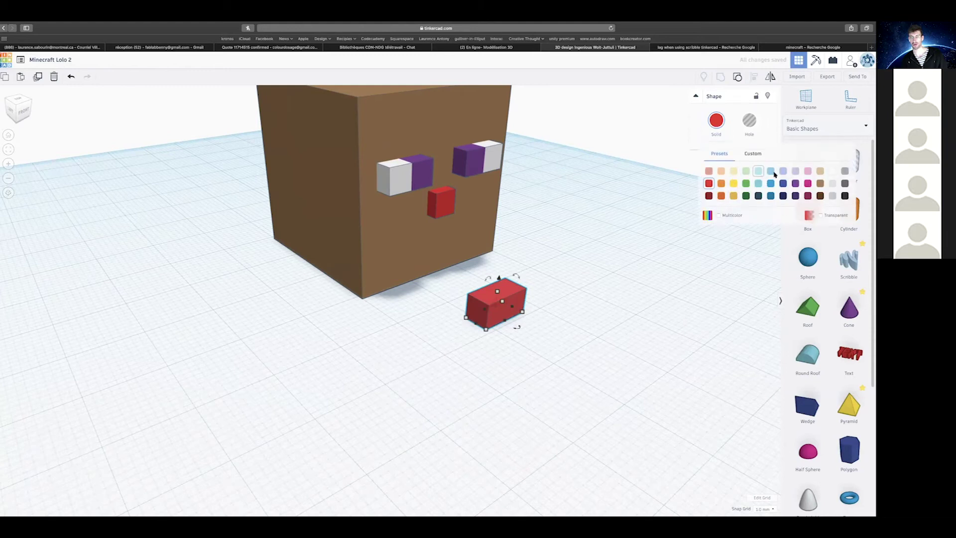
pyautogui.click(808, 171)
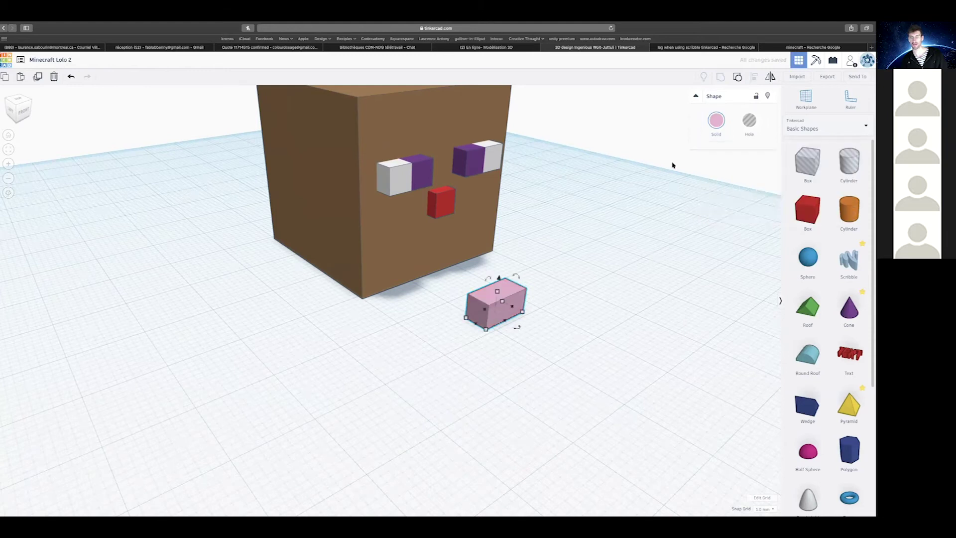
pyautogui.click(716, 120)
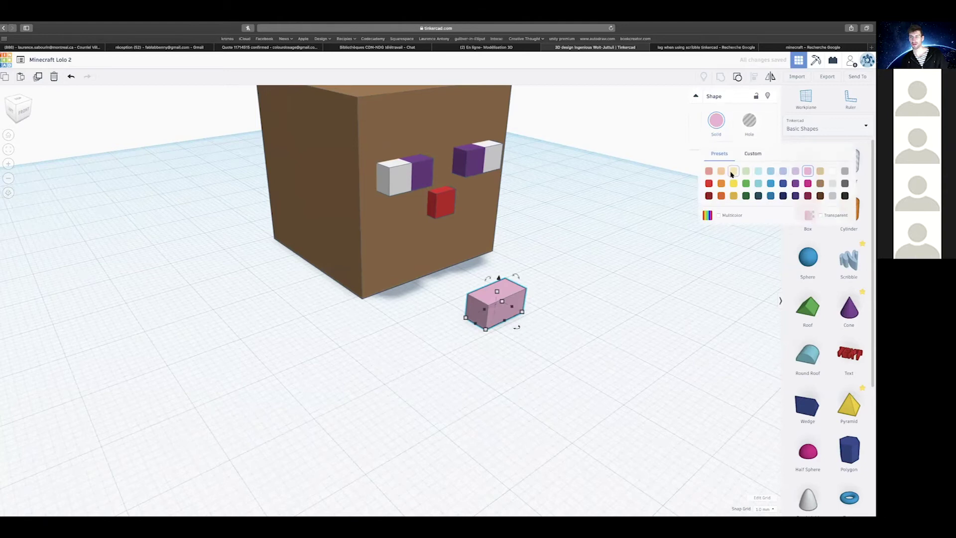
pyautogui.click(709, 171)
# Place the light red block against the head's front face as a mouth, centred below the nose.
pyautogui.moveTo(602, 278); pyautogui.dragTo(399, 319, button='right')
pyautogui.moveTo(411, 348); pyautogui.dragTo(405, 249)
pyautogui.moveTo(484, 267); pyautogui.dragTo(444, 256, button='right')
pyautogui.scroll(-3, 444, 257)
pyautogui.scroll(-5, 444, 257)
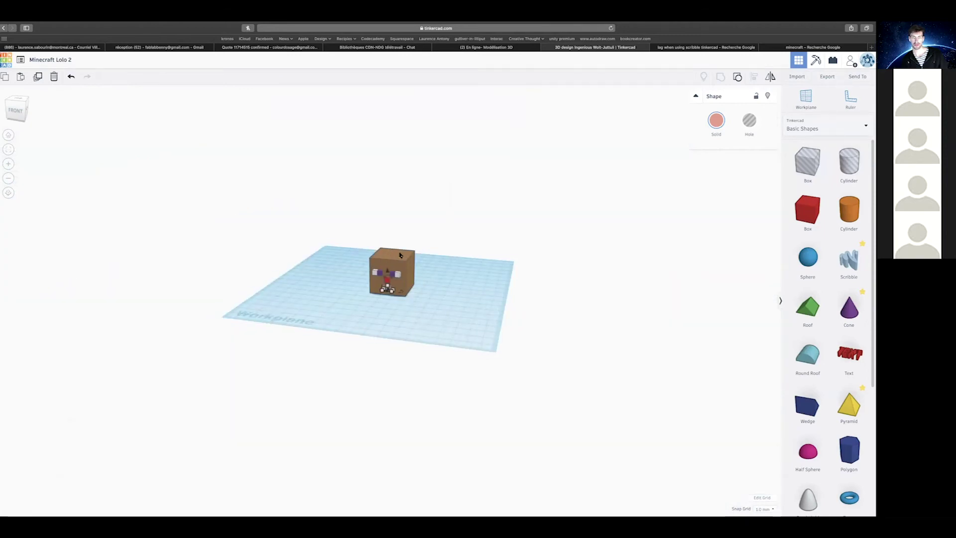
# Check the Minecraft reference picture in the browser again and return to the head design.
pyautogui.click(812, 47)
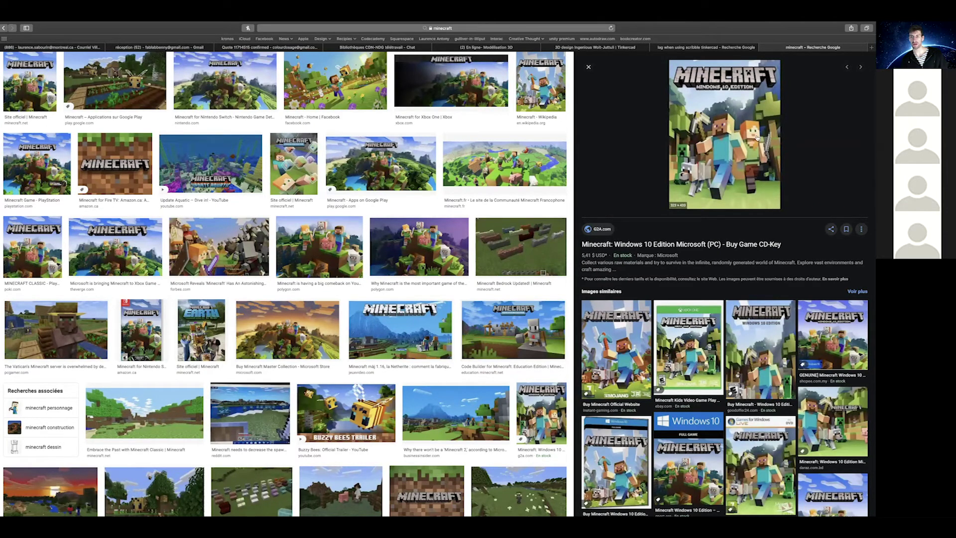
pyautogui.click(706, 48)
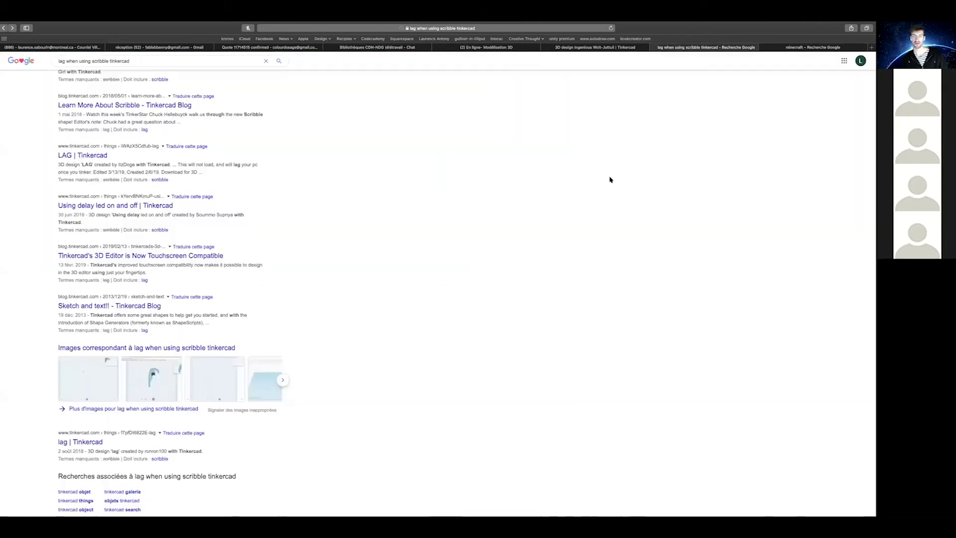
pyautogui.click(616, 49)
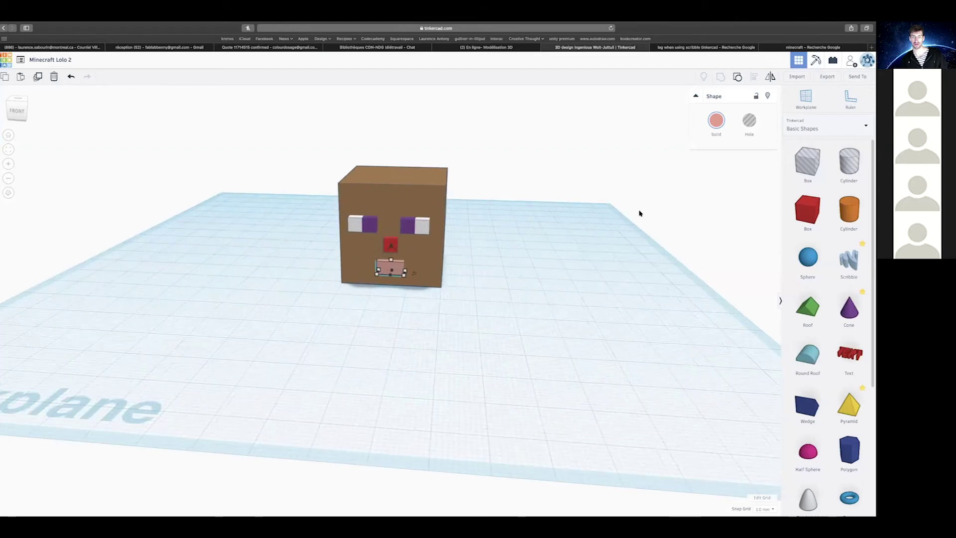
# Remove the newly added full-size box, paste a small red box beside the head and raise it to a height of 29 mm.
pyautogui.moveTo(808, 217); pyautogui.dragTo(370, 340)
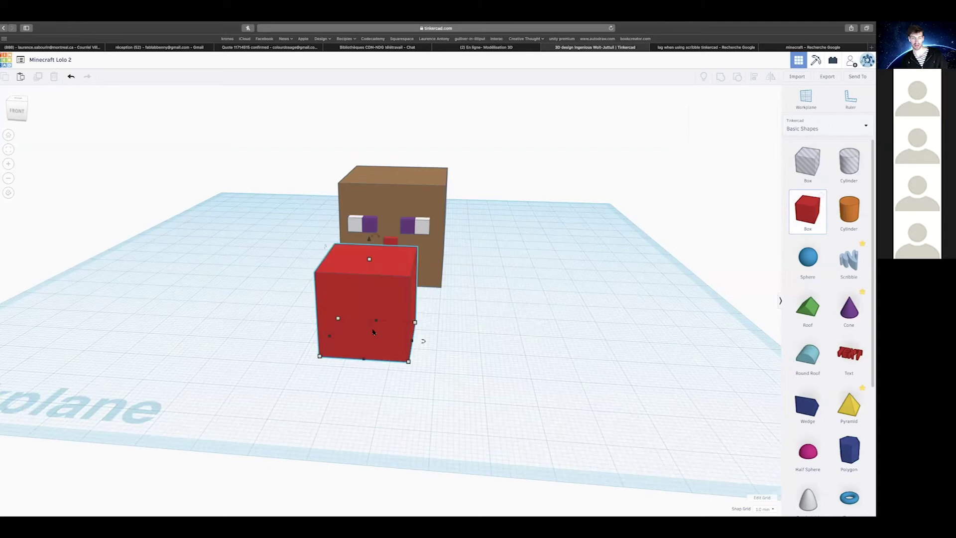
pyautogui.press('Delete')
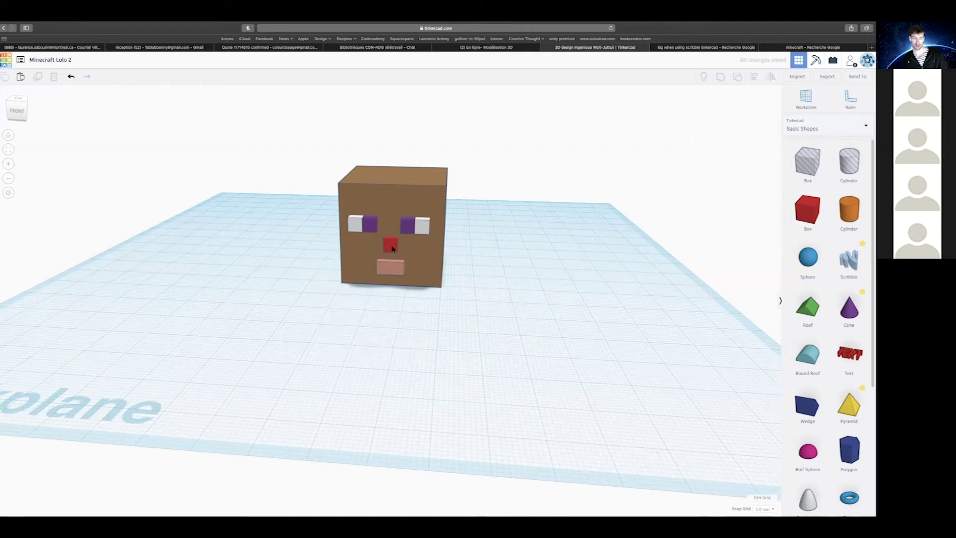
pyautogui.hotkey('ctrl', 'v')
pyautogui.moveTo(468, 249); pyautogui.dragTo(483, 161)
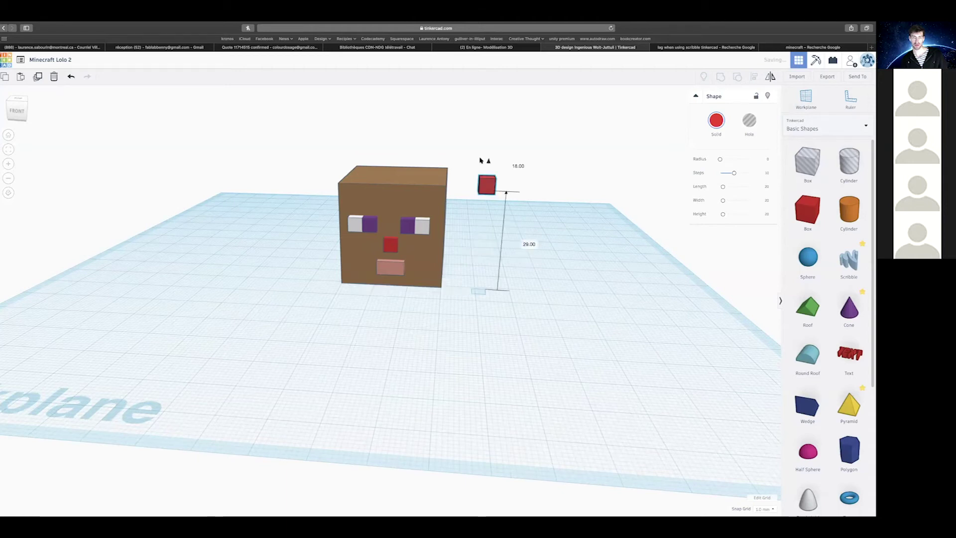
# Scale the raised small red box up into a larger cube at the head's upper corner.
pyautogui.moveTo(497, 206); pyautogui.dragTo(493, 226, button='right')
pyautogui.keyDown('shift'); pyautogui.moveTo(493, 227); pyautogui.dragTo(453, 175); pyautogui.keyUp('shift')
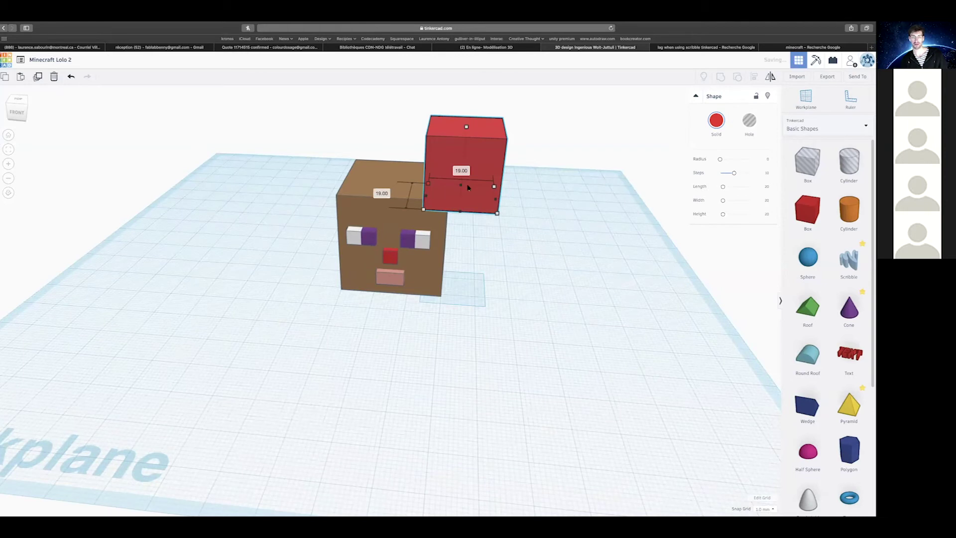
pyautogui.moveTo(477, 202); pyautogui.dragTo(453, 196)
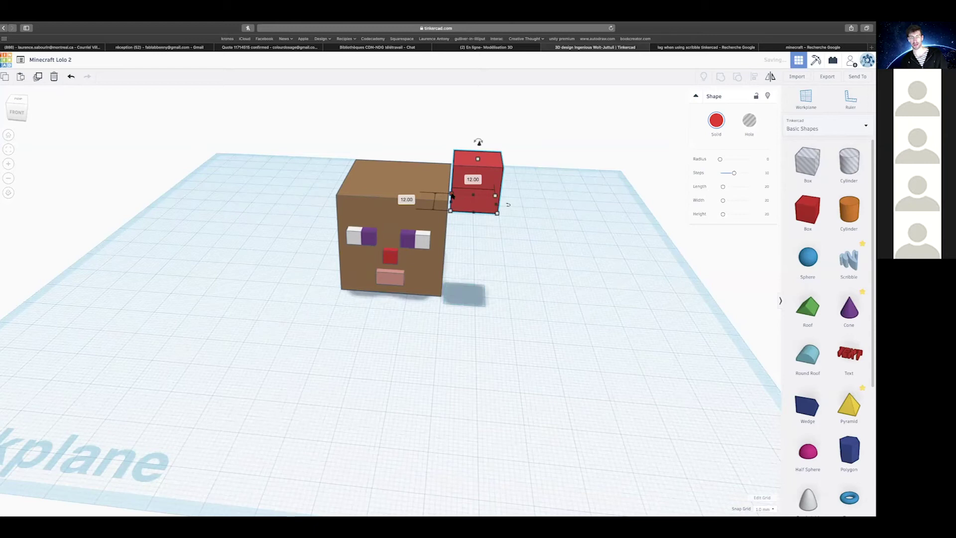
pyautogui.press('super+z')
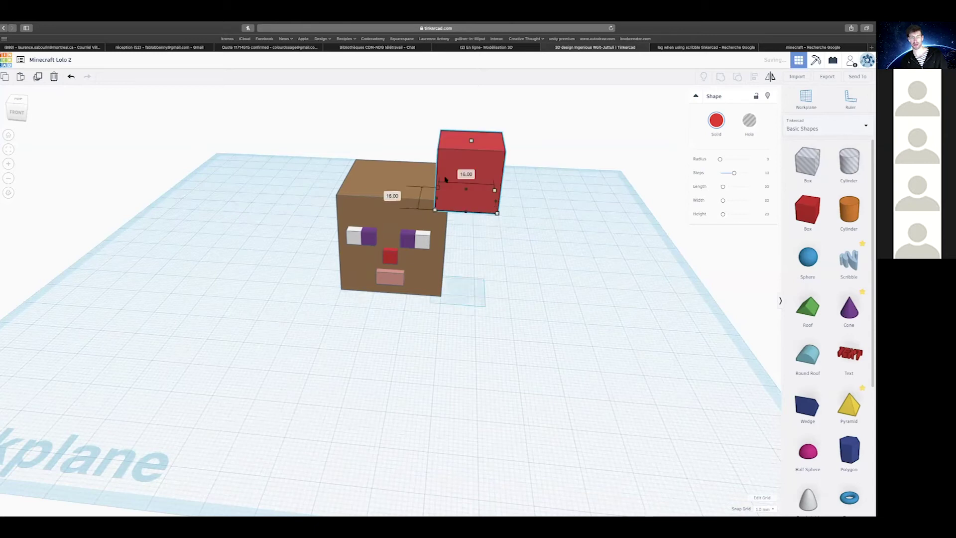
pyautogui.keyDown('shift'); pyautogui.click(409, 172); pyautogui.keyUp('shift')
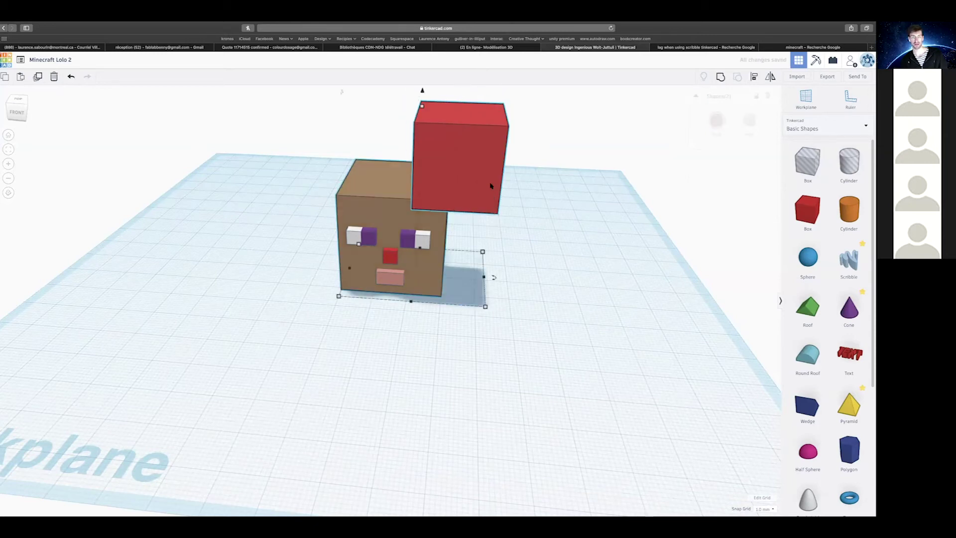
pyautogui.scroll(-3, 409, 171)
pyautogui.moveTo(409, 172); pyautogui.dragTo(446, 169)
pyautogui.press('super+z')
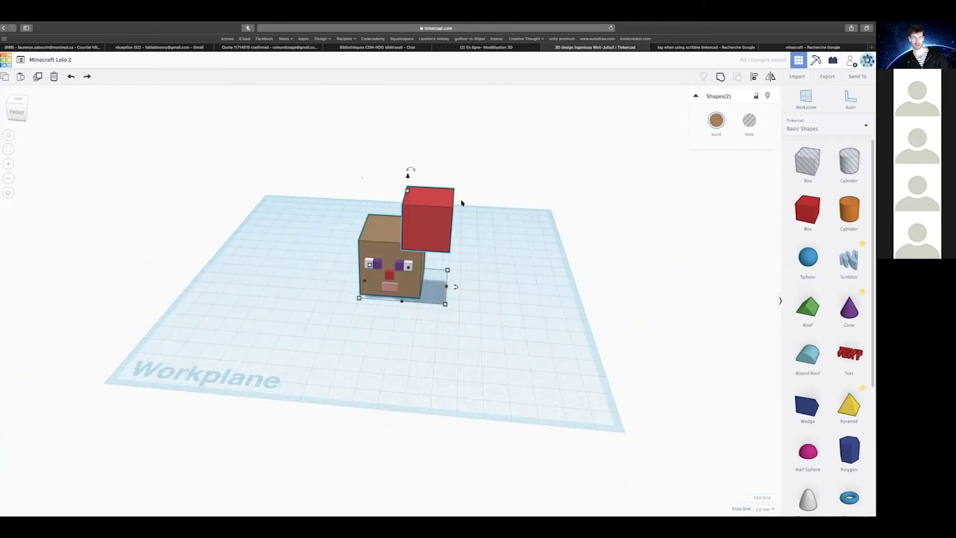
pyautogui.scroll(-2, 474, 284)
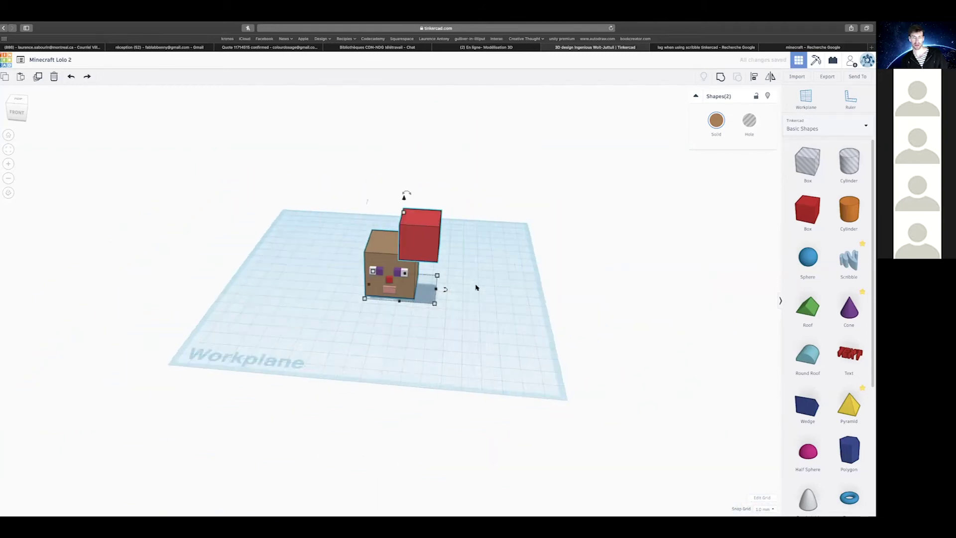
pyautogui.click(468, 292)
# Centre the raised red cube on top of the head and enlarge it to about 40 mm so that it overhangs the head.
pyautogui.moveTo(419, 242); pyautogui.dragTo(416, 265)
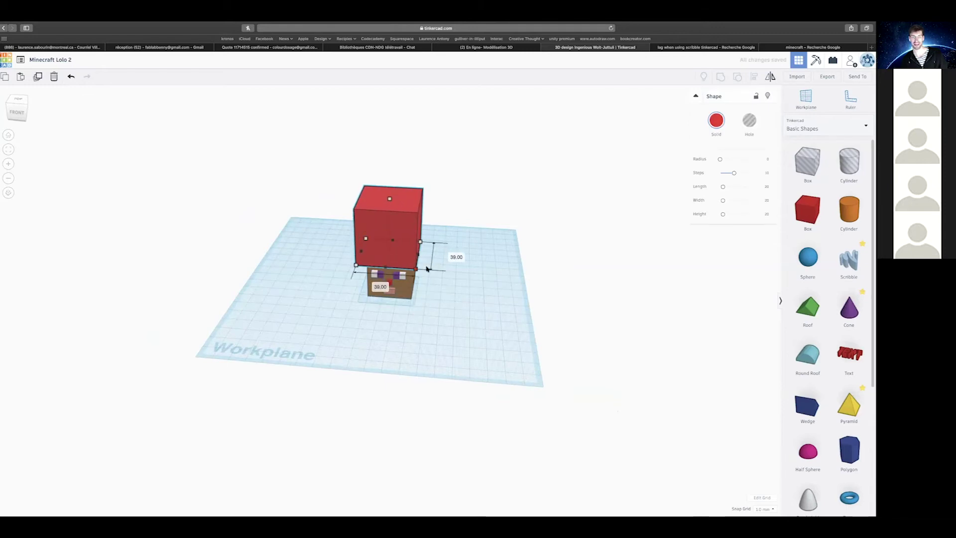
pyautogui.scroll(-5, 436, 262)
pyautogui.moveTo(453, 211); pyautogui.dragTo(418, 222, button='right')
pyautogui.scroll(5, 440, 237)
pyautogui.hotkey('ctrl', 'z')
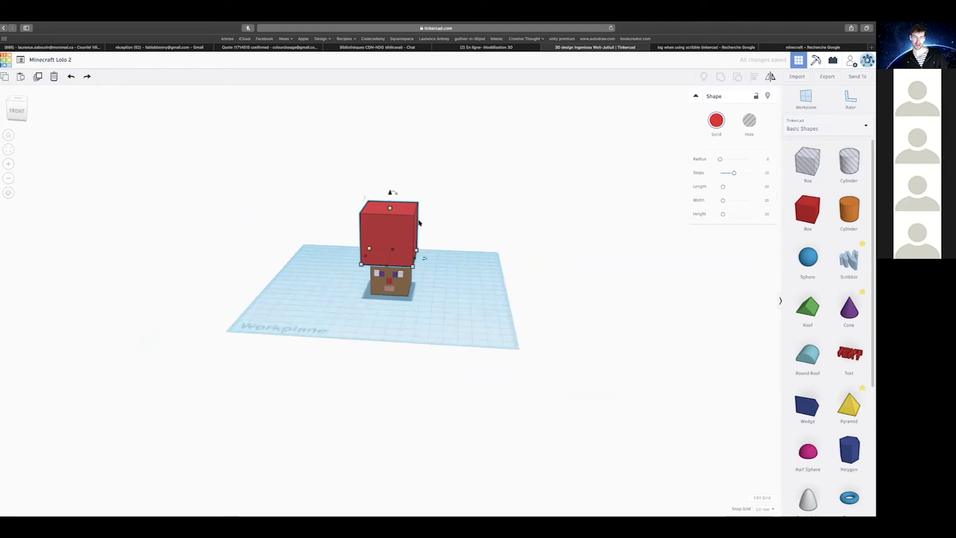
pyautogui.scroll(5, 421, 238)
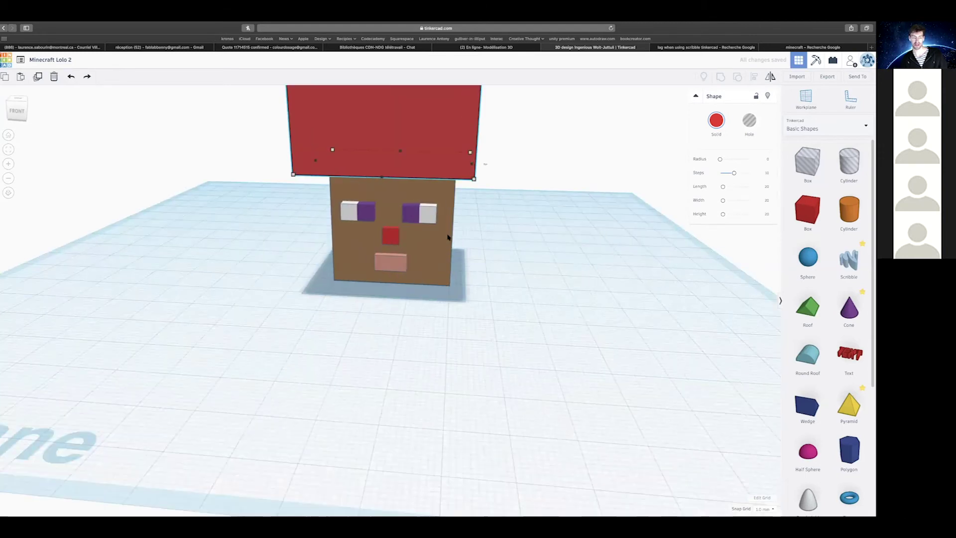
pyautogui.click(470, 278)
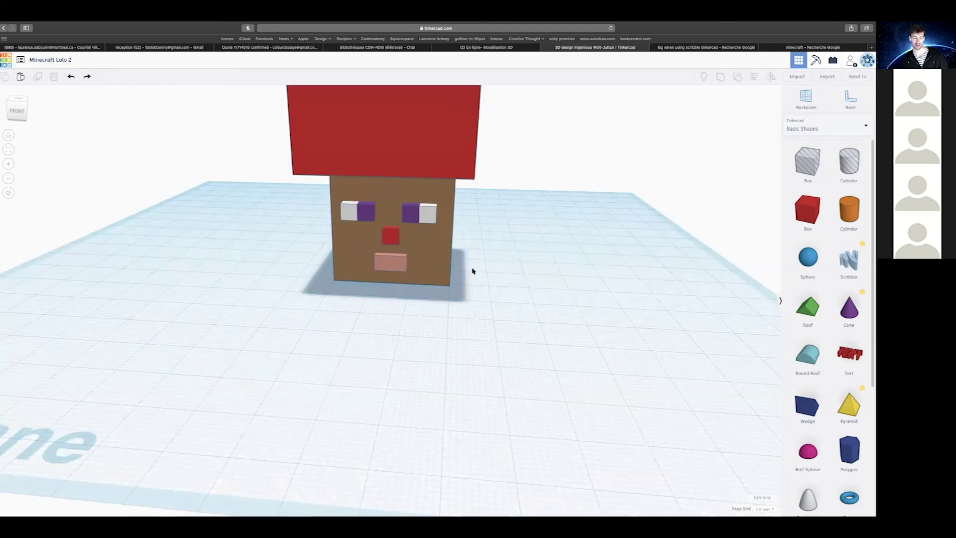
pyautogui.moveTo(498, 340); pyautogui.dragTo(476, 370, button='right')
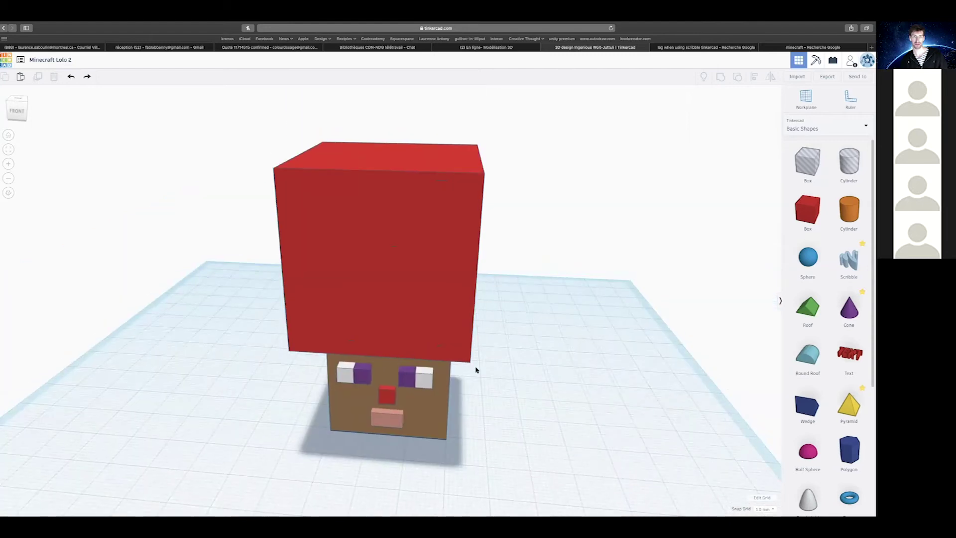
# Flatten the red cube on top of the head into a slab 6 mm high and adjust its position over the head.
pyautogui.click(428, 259)
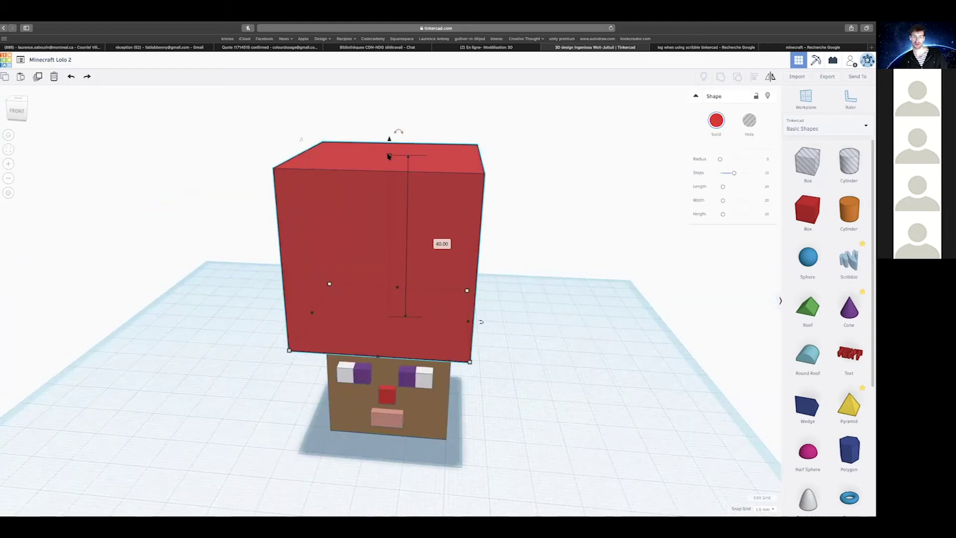
pyautogui.moveTo(390, 159); pyautogui.dragTo(406, 297)
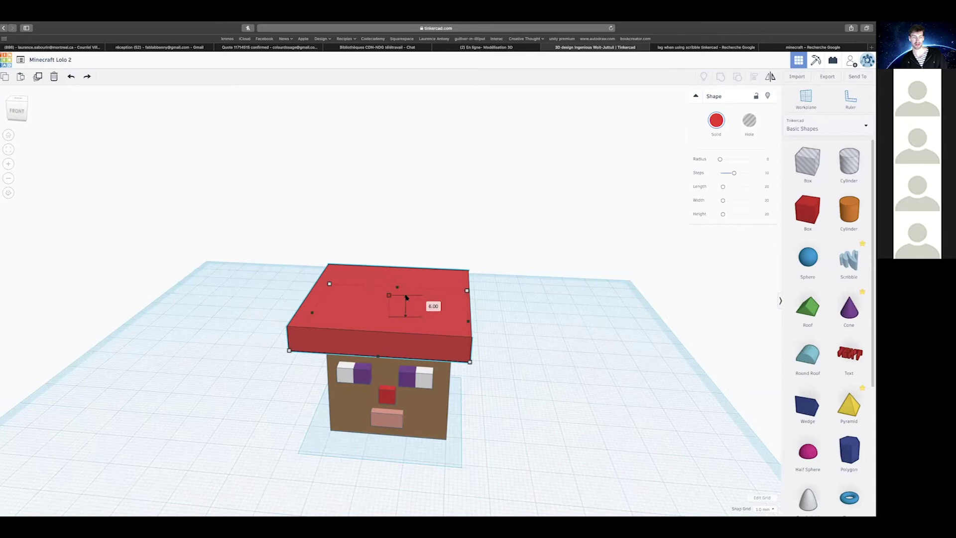
pyautogui.moveTo(438, 341)
pyautogui.mouseDown()
pyautogui.moveTo(461, 331)
pyautogui.moveTo(462, 317)
pyautogui.moveTo(454, 326)
pyautogui.moveTo(479, 343)
pyautogui.moveTo(457, 343)
pyautogui.mouseUp()
pyautogui.moveTo(393, 320); pyautogui.dragTo(438, 297, button='right')
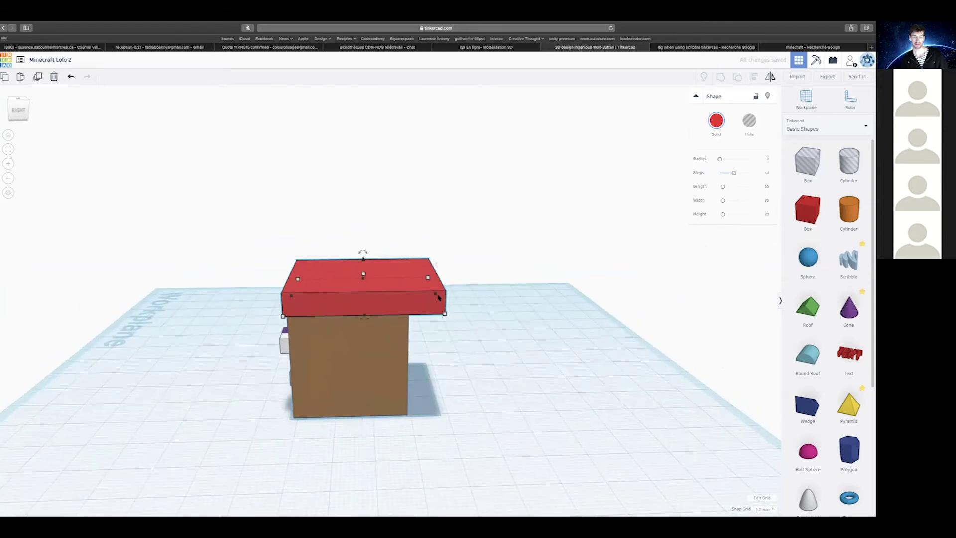